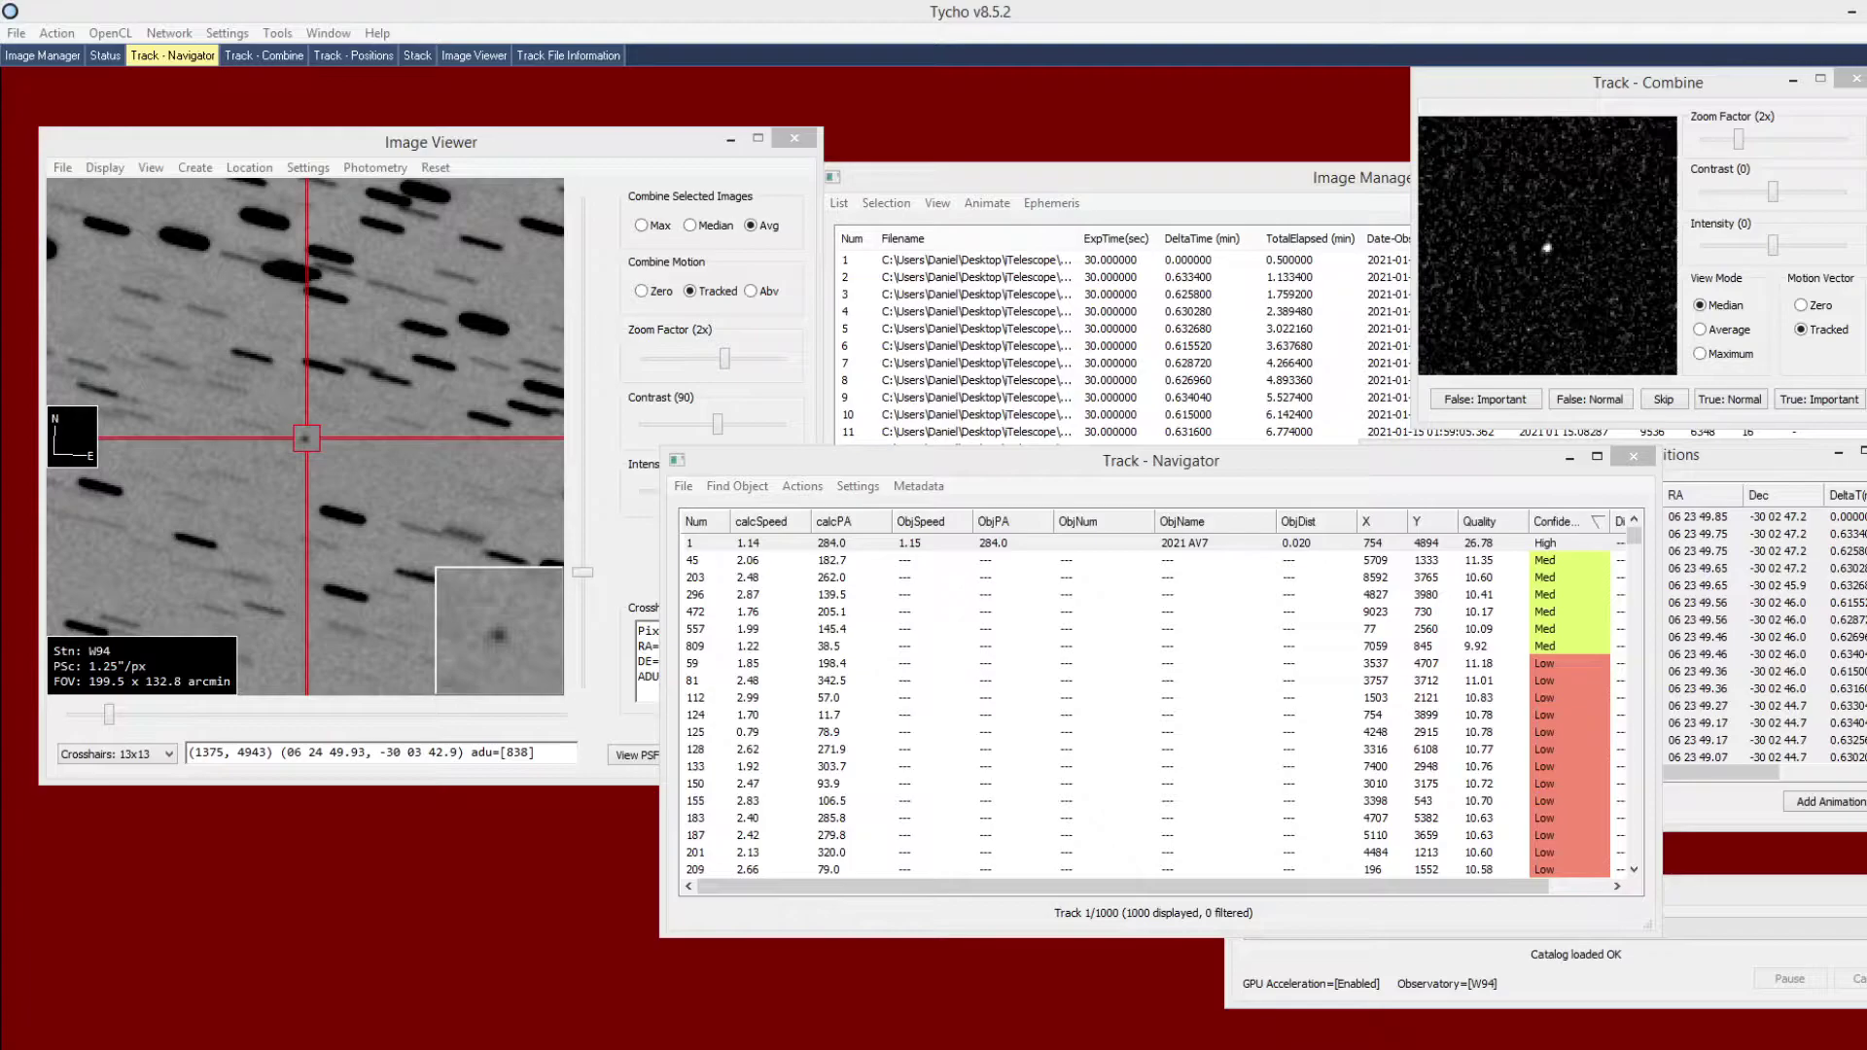
Select the top-ranked track, 2021 AV7, in the Tycho v8.5.2 results.
left_click(1308, 542)
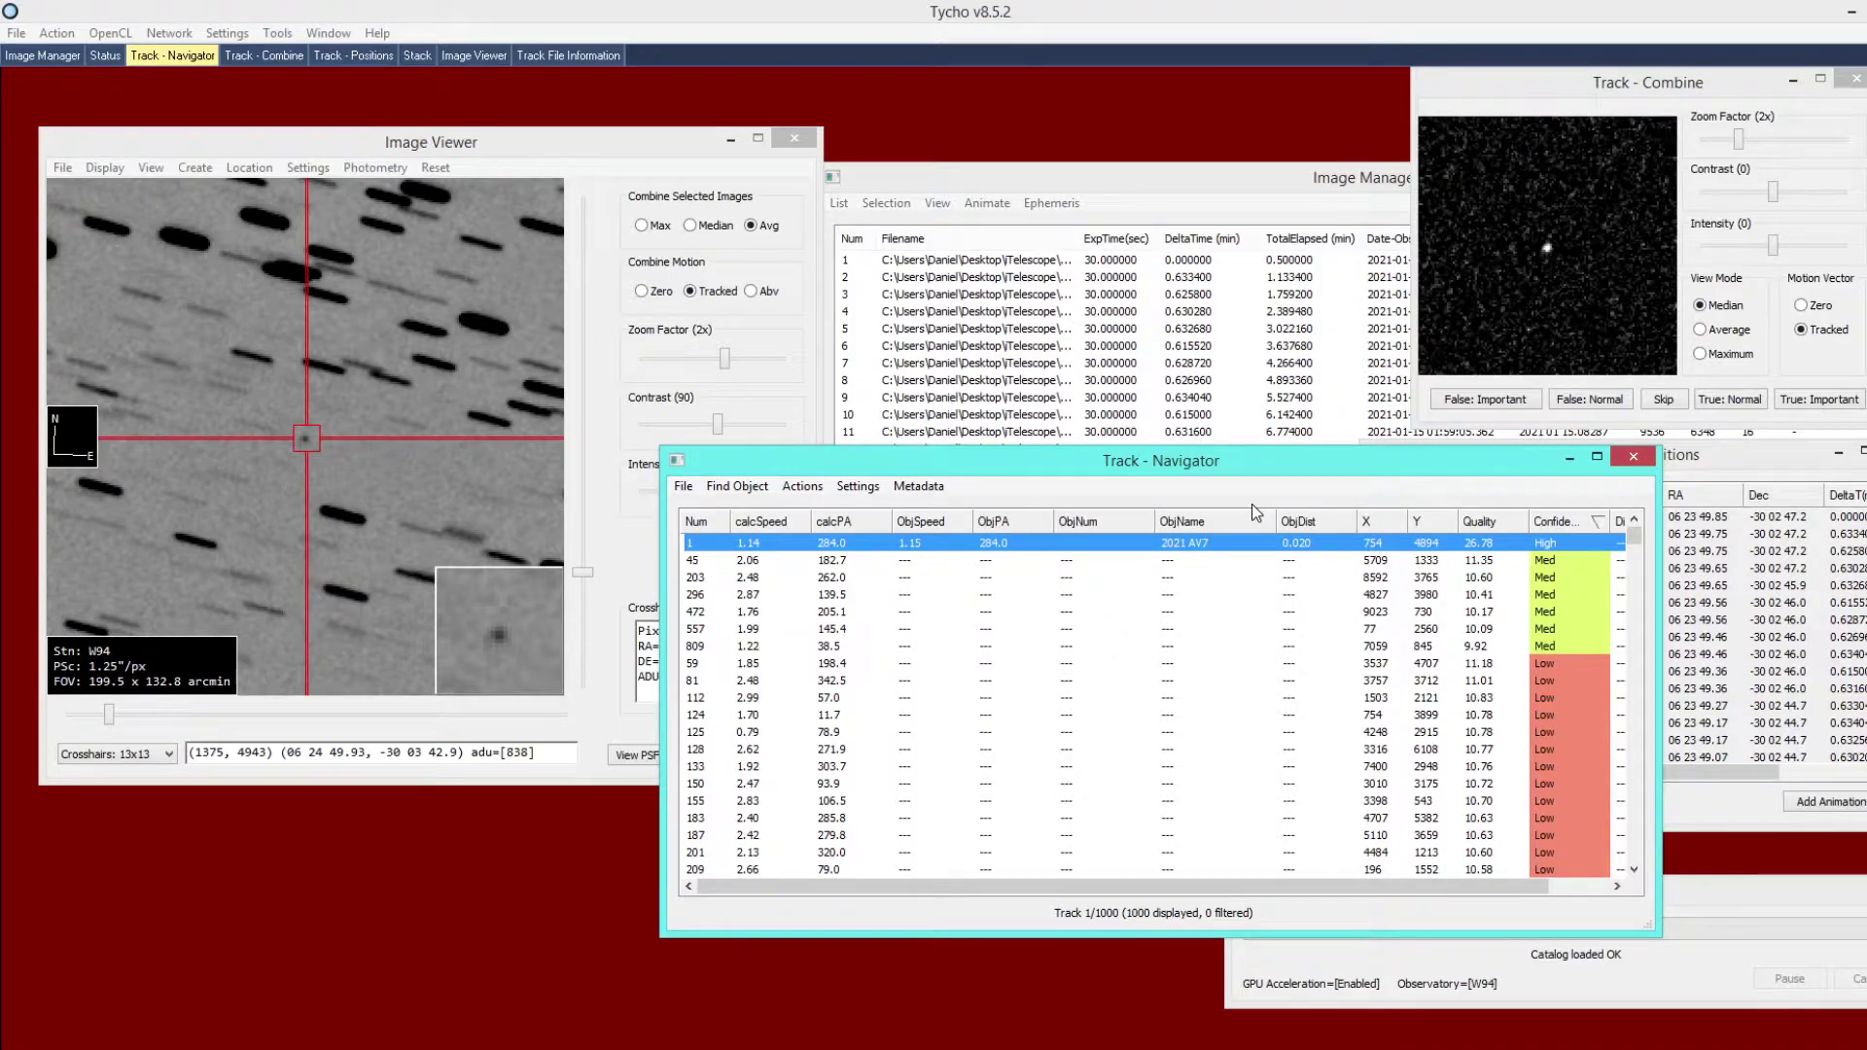
Inspect Med-confidence tracks 45, 203, 296, 472, 557 and 809, revisiting tracks 45 and 296.
left_click(309, 440)
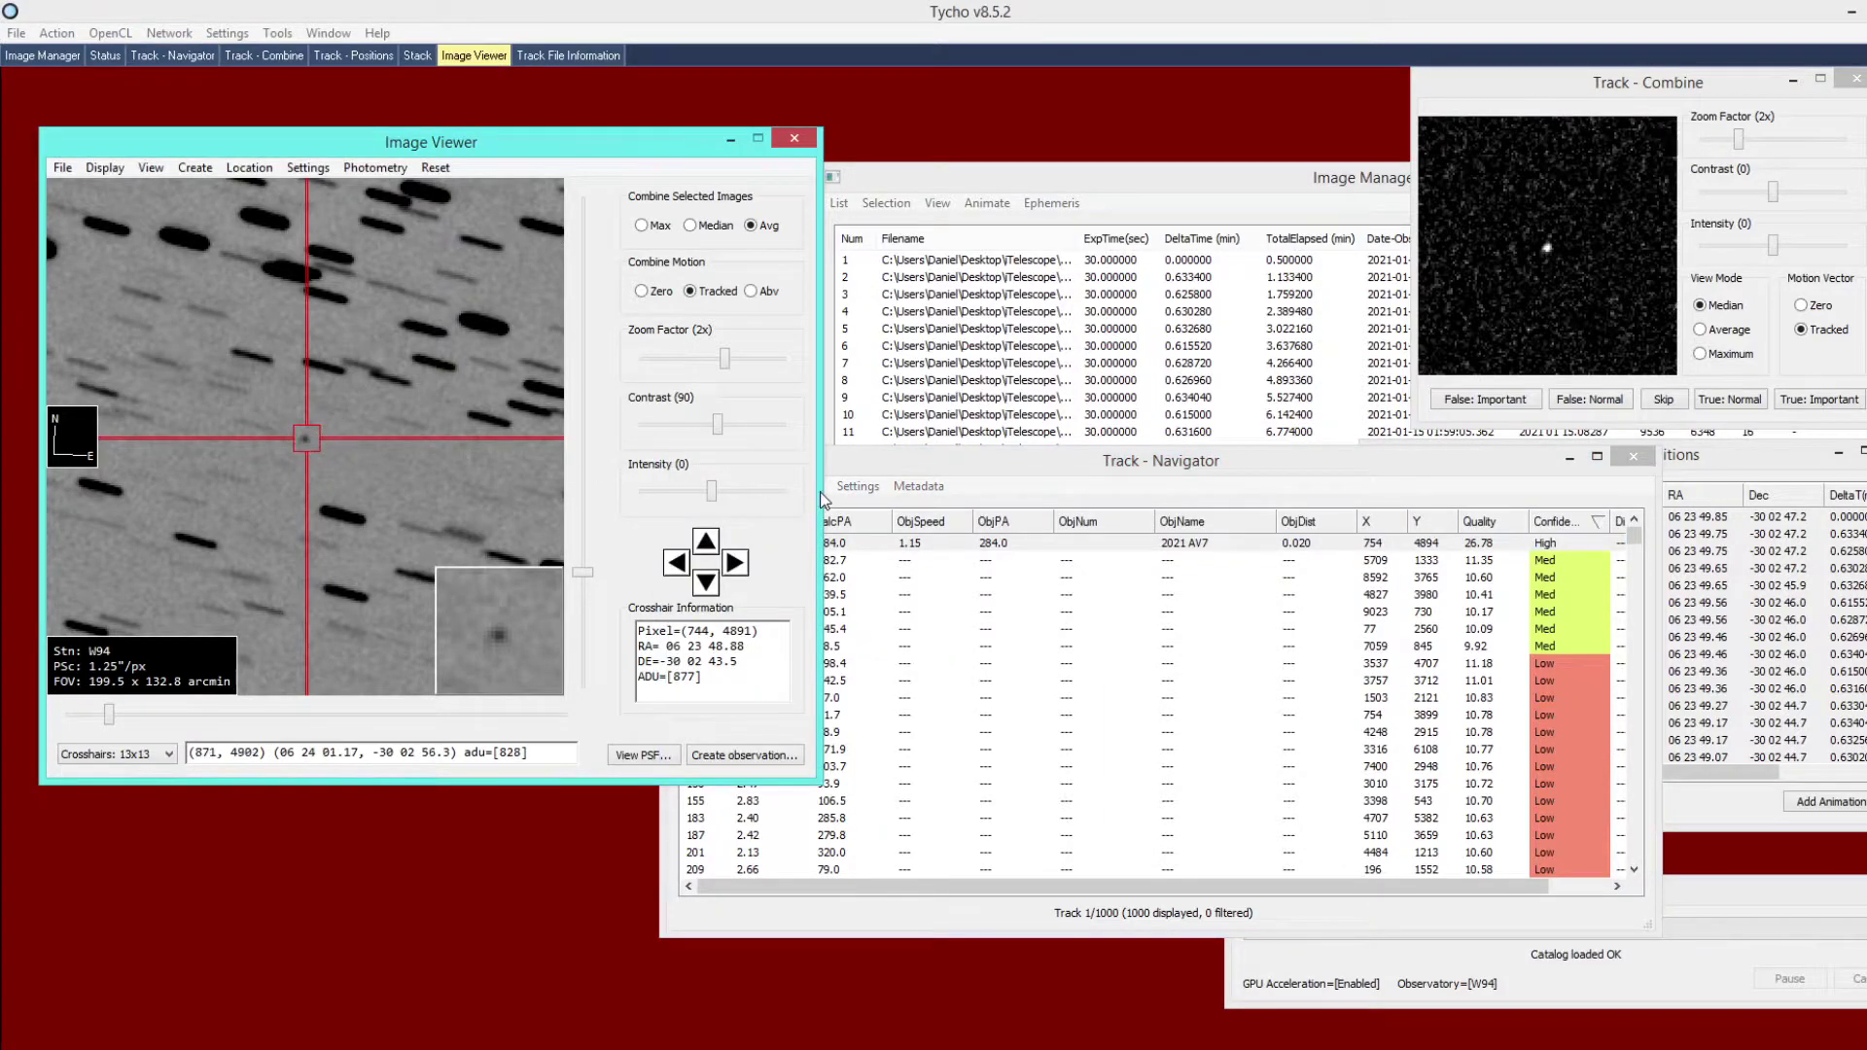
left_click_drag(1048, 477, 1019, 471)
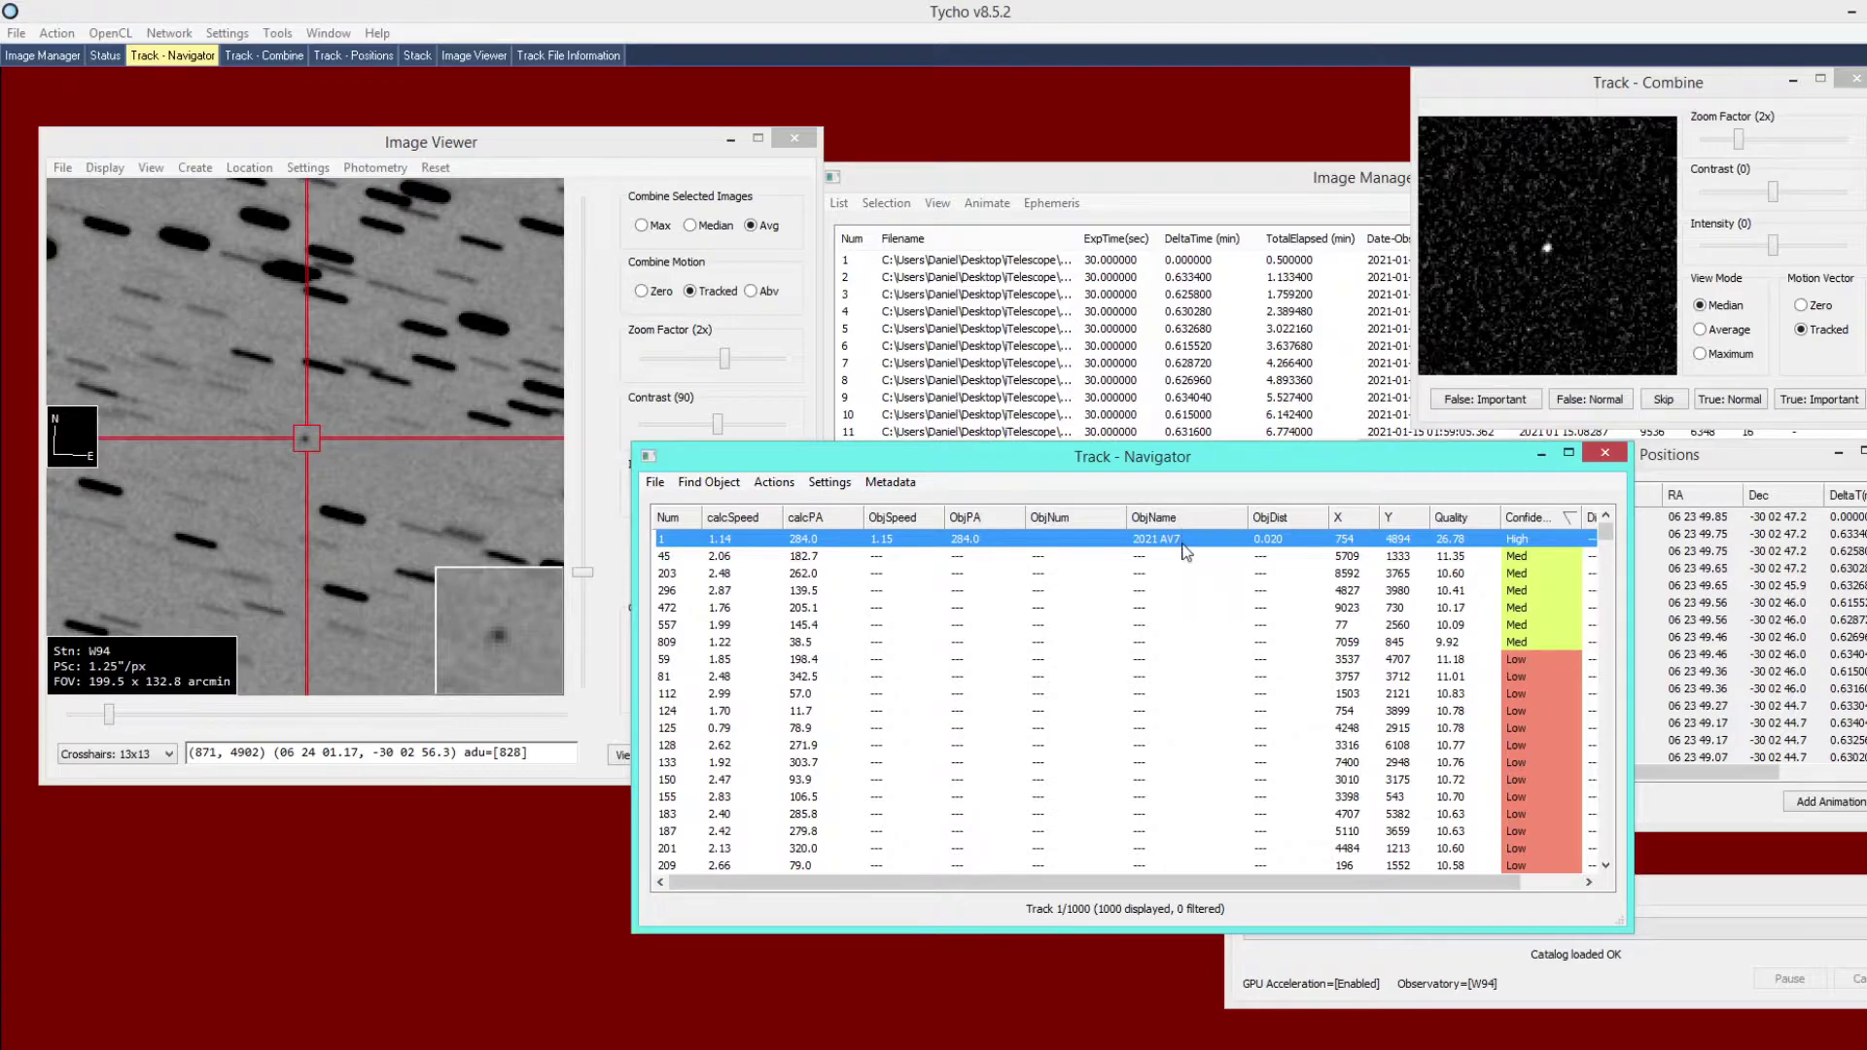
left_click(1547, 557)
left_click(1542, 572)
left_click(1536, 591)
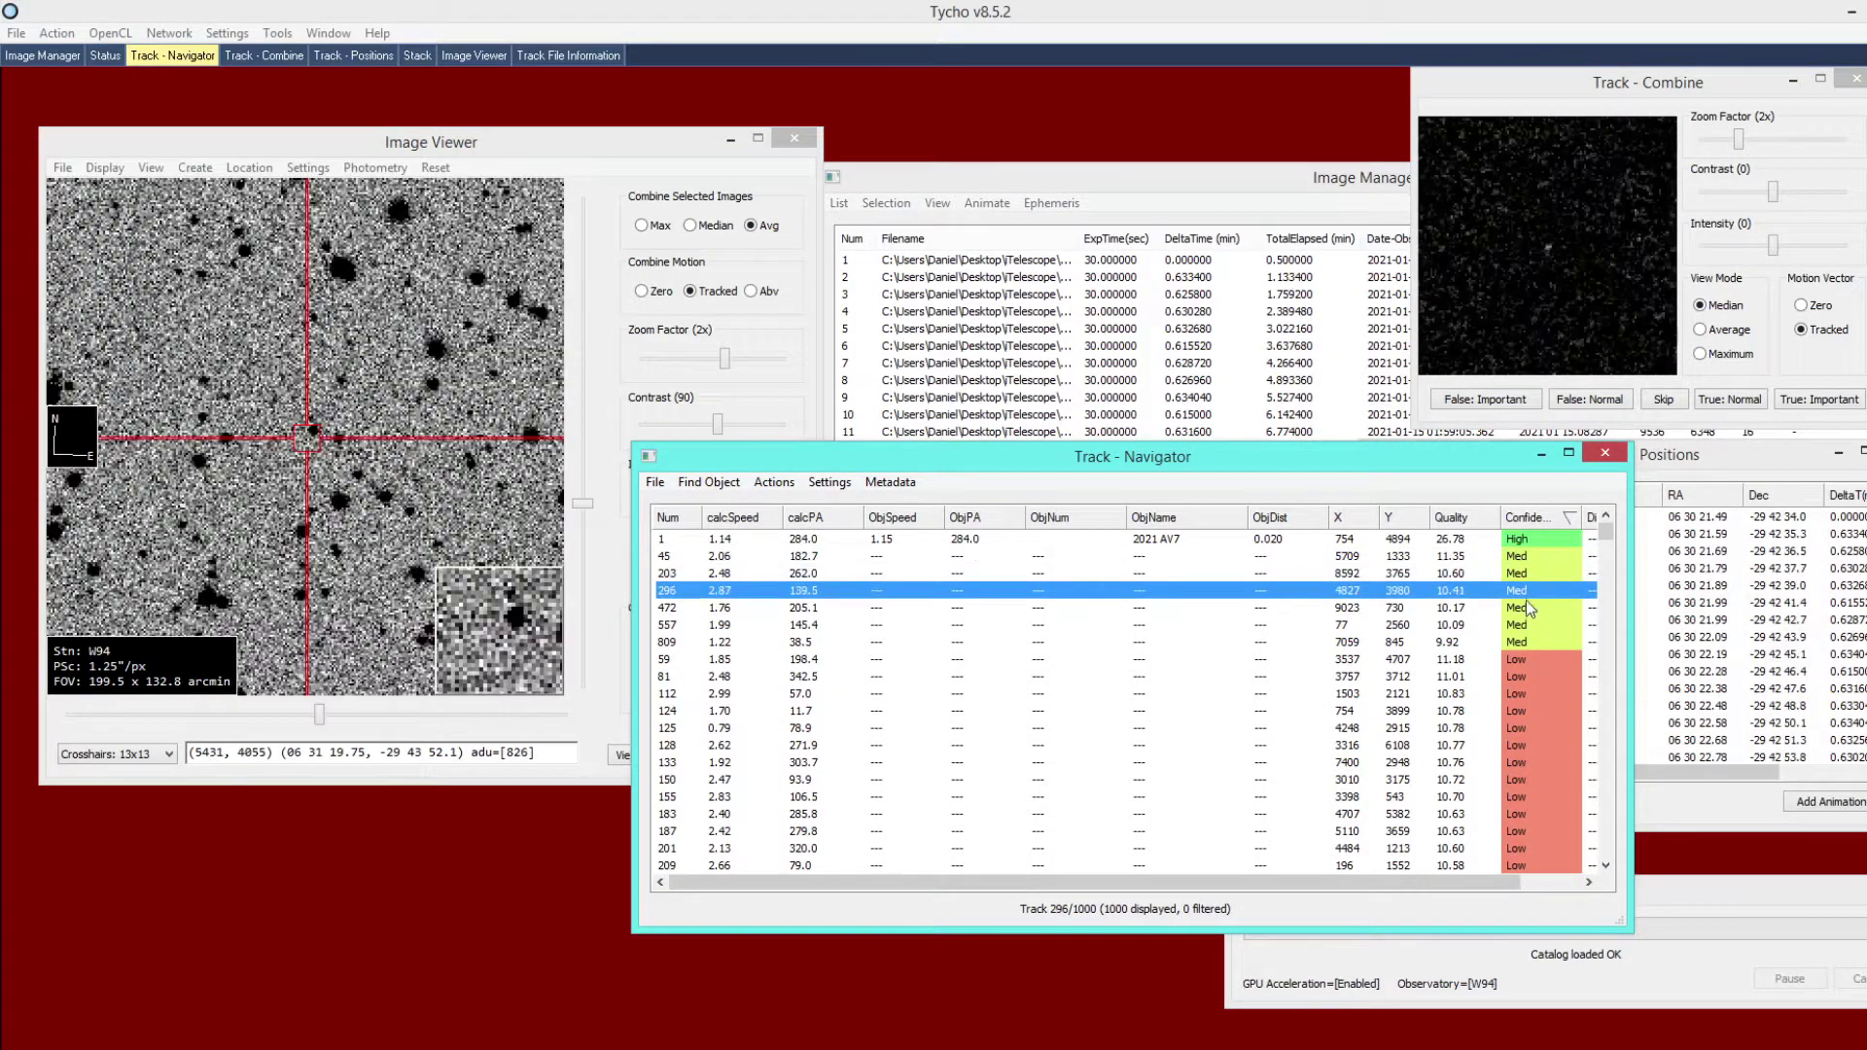
left_click(1529, 608)
left_click(1527, 625)
left_click(1525, 642)
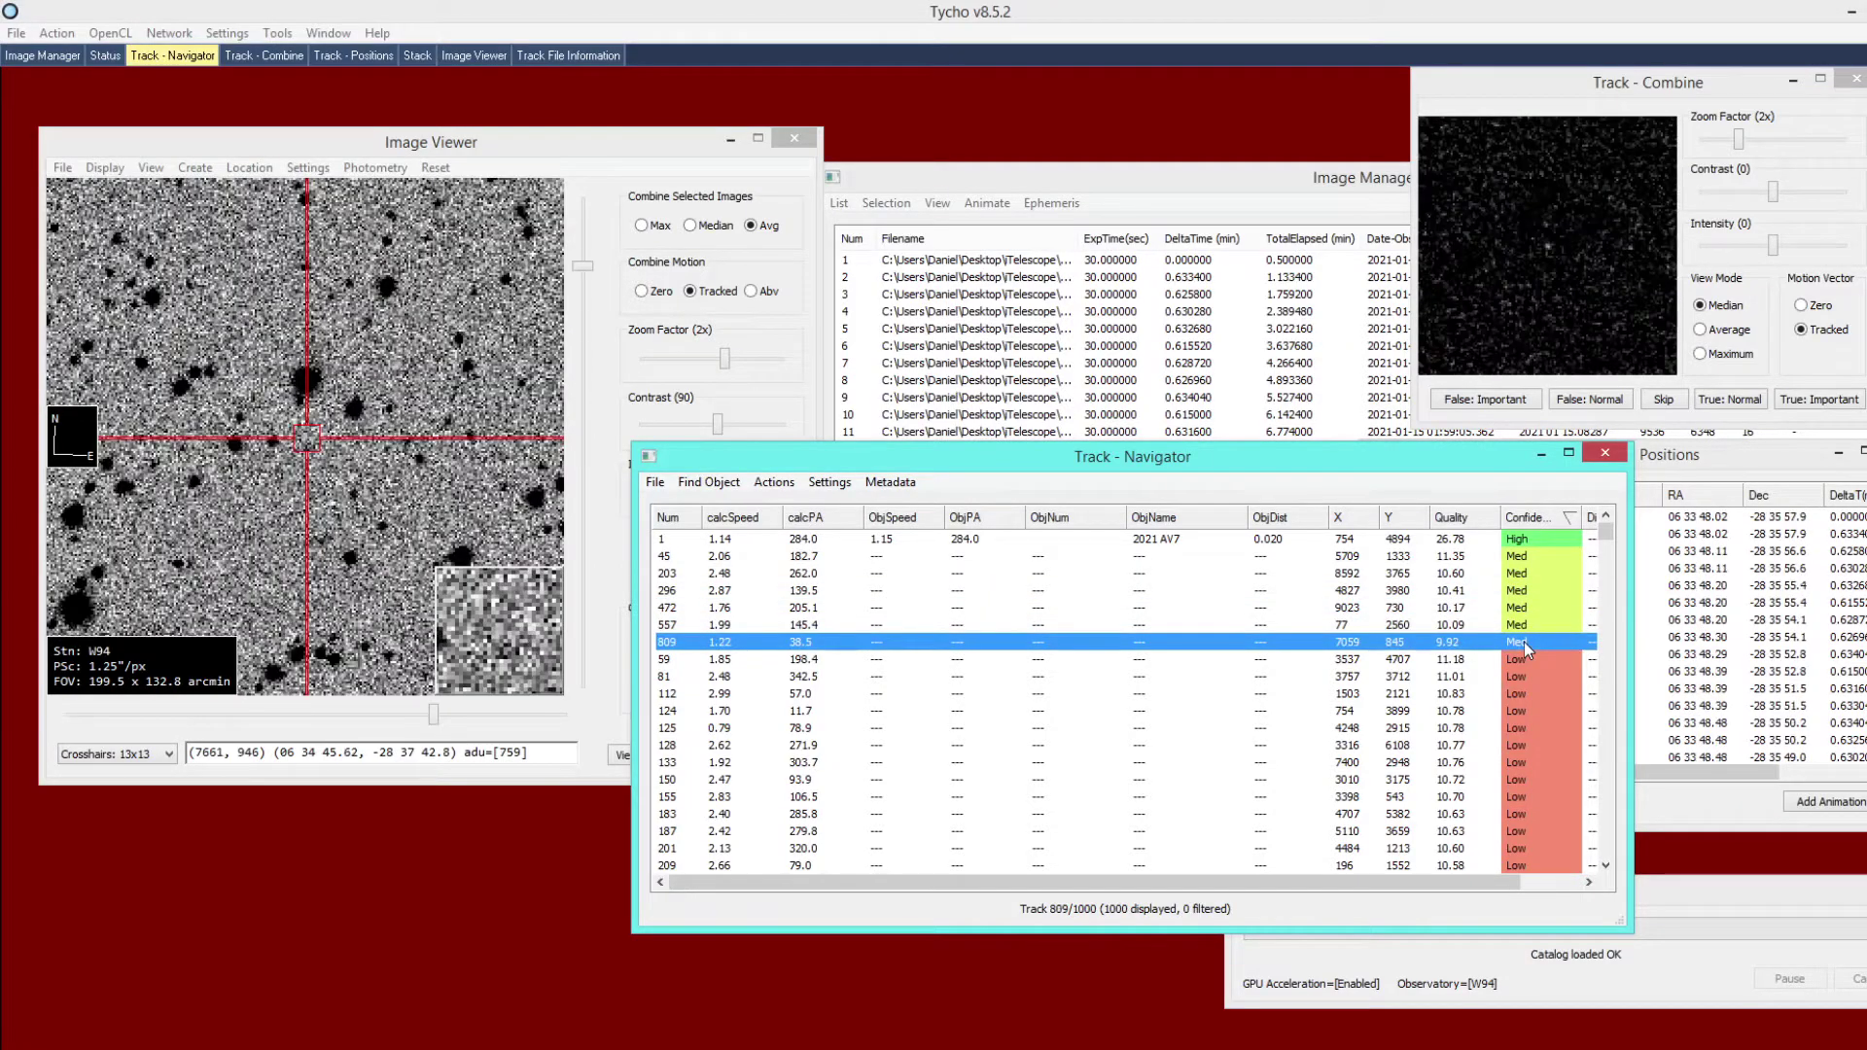
left_click(1533, 560)
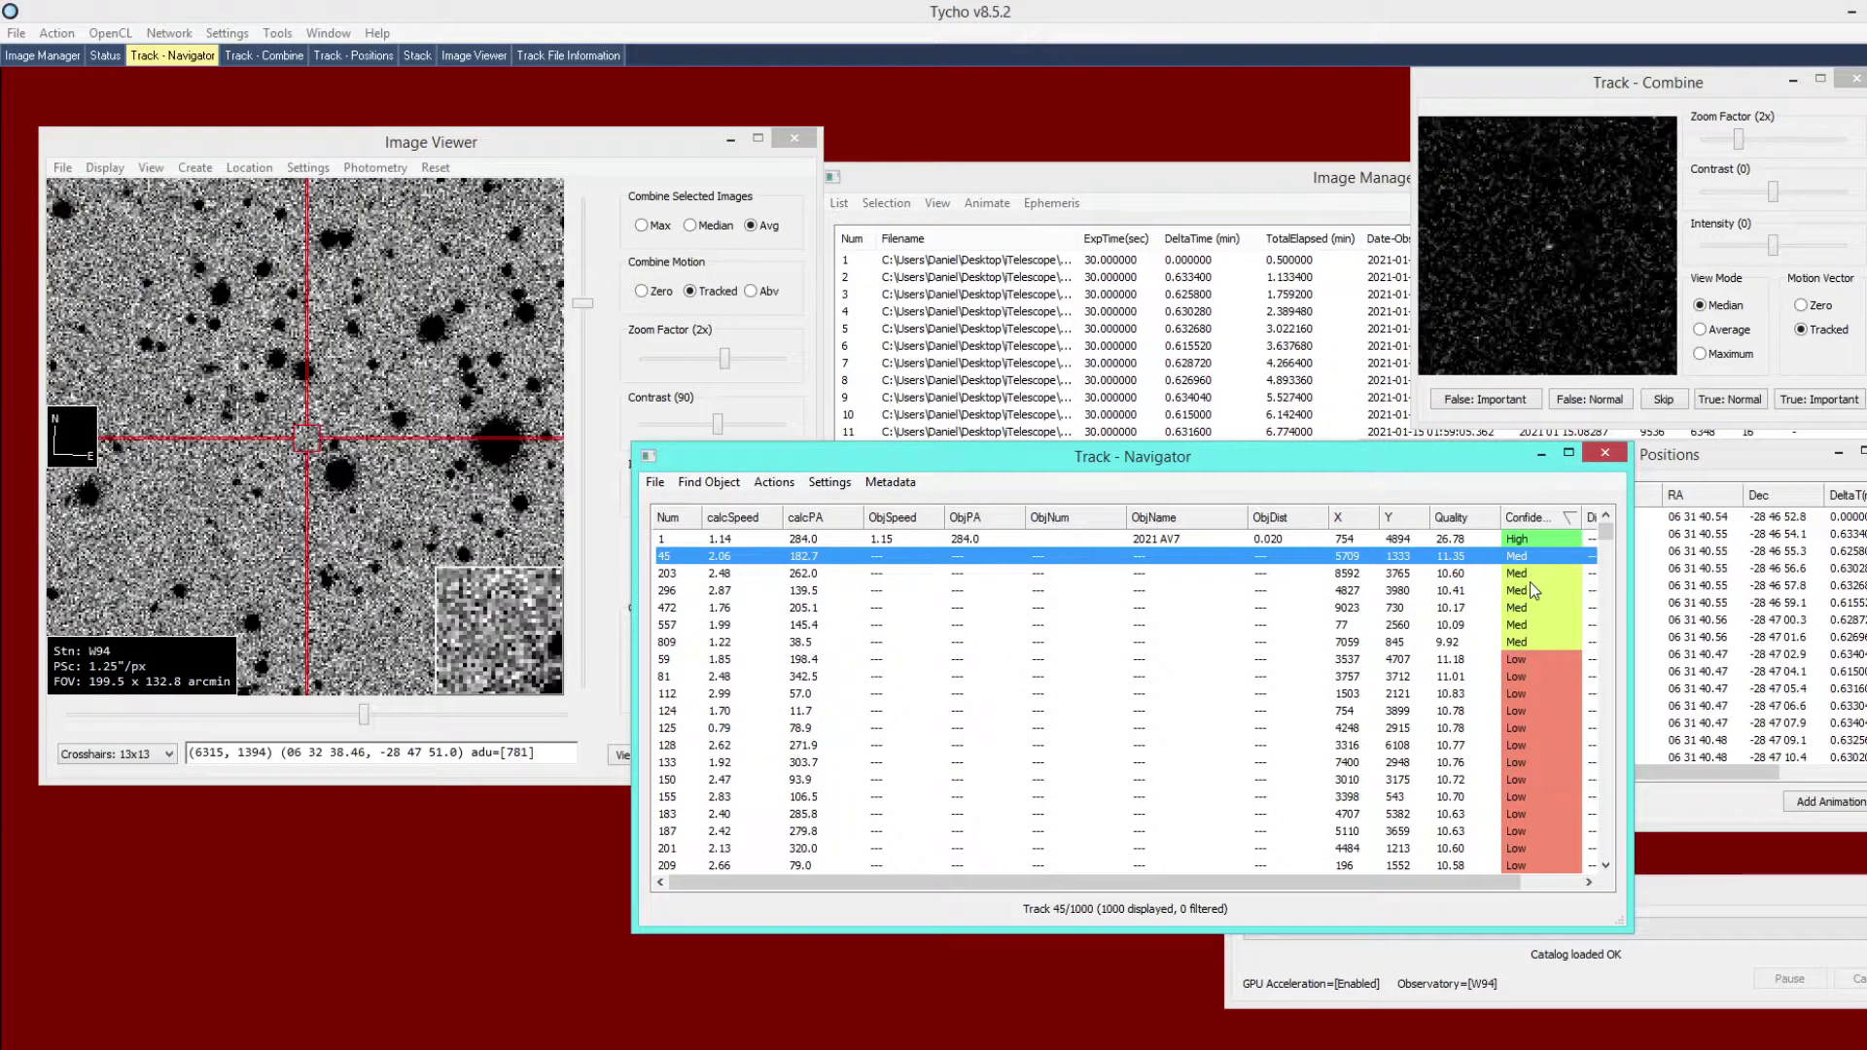
left_click(1534, 590)
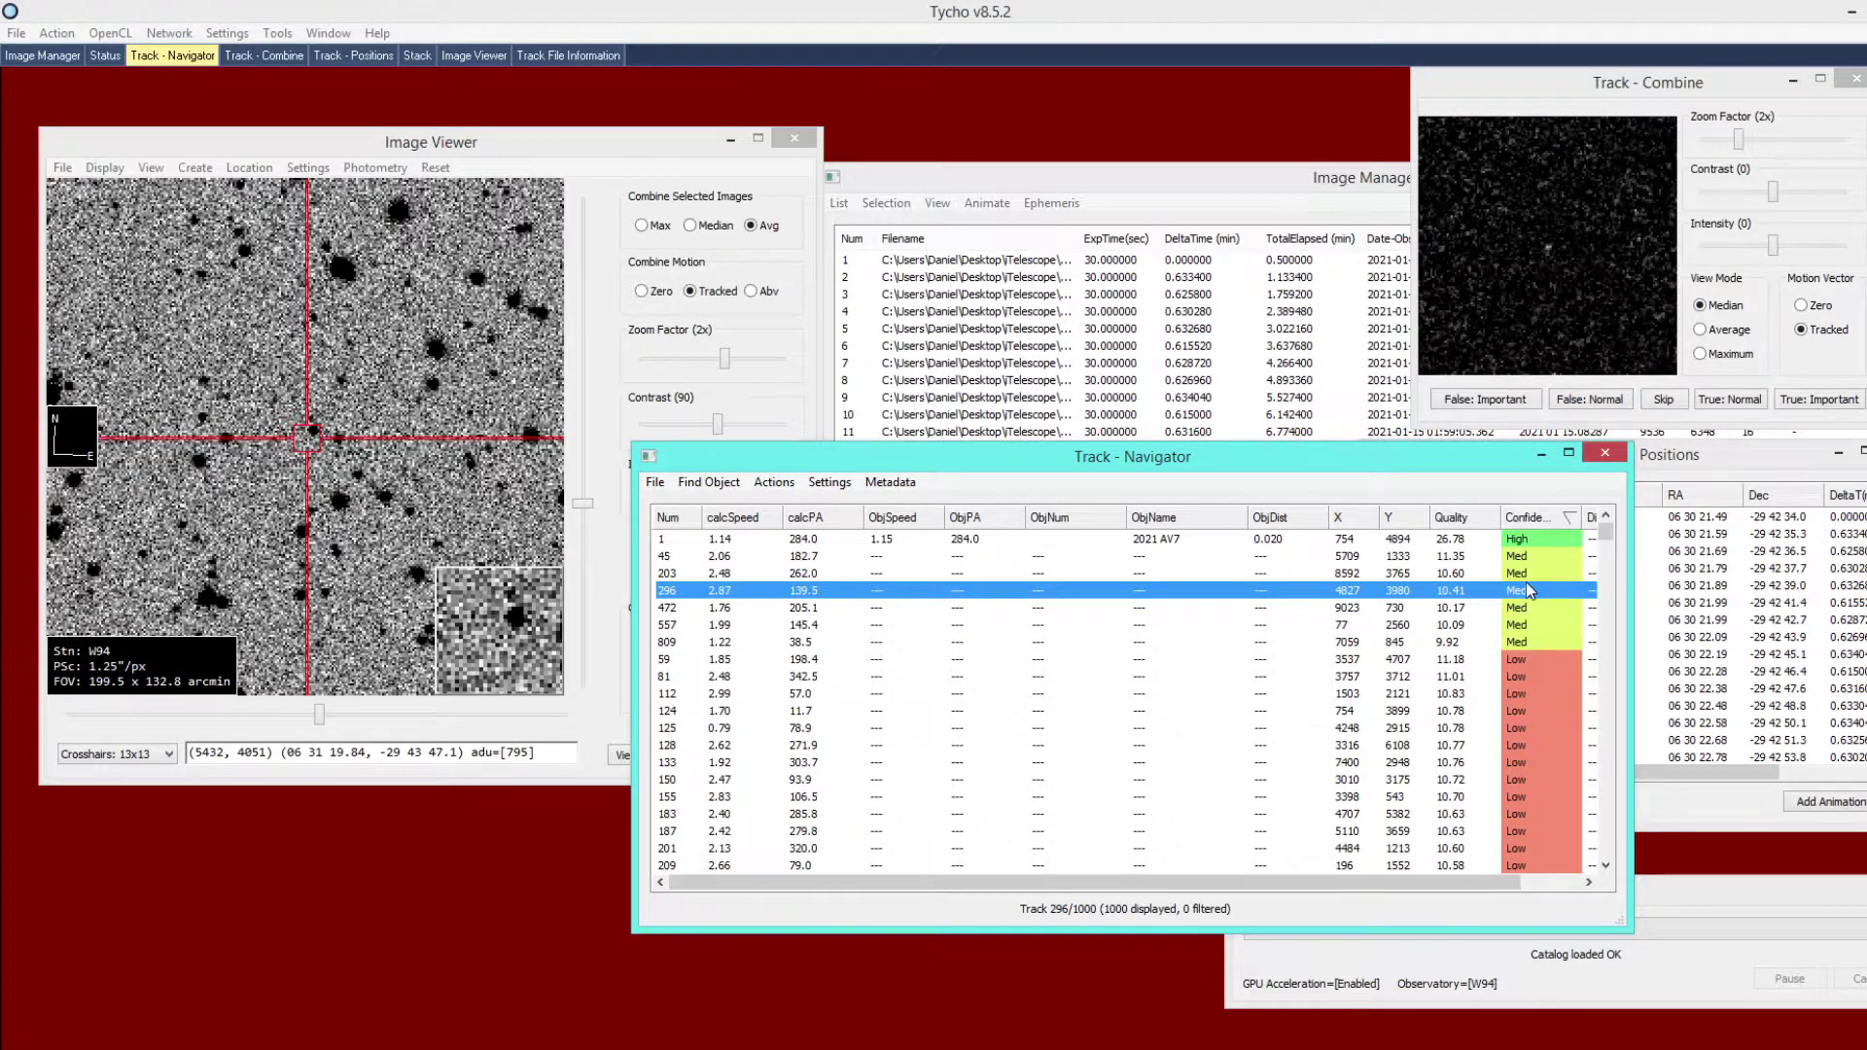
left_click(890, 483)
View the v8.5.2 track file information, noting its 901 s search time.
left_click(906, 506)
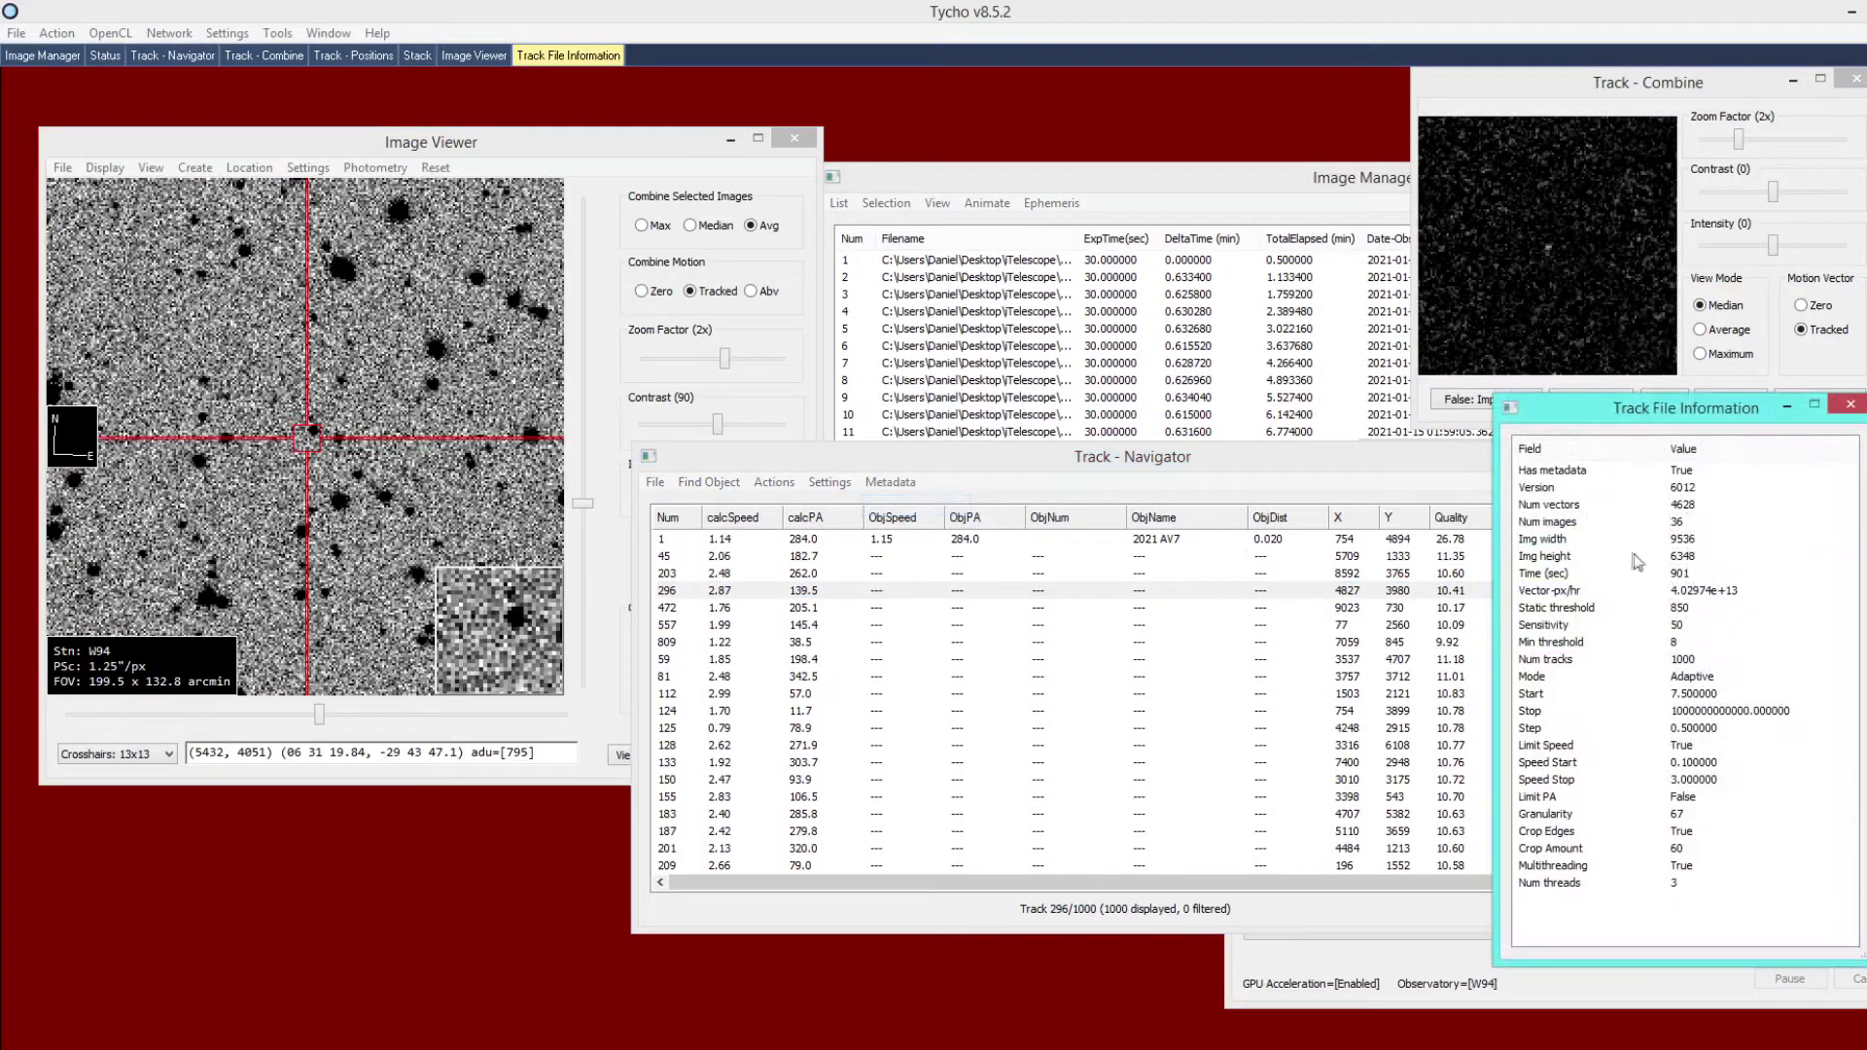
left_click(1645, 574)
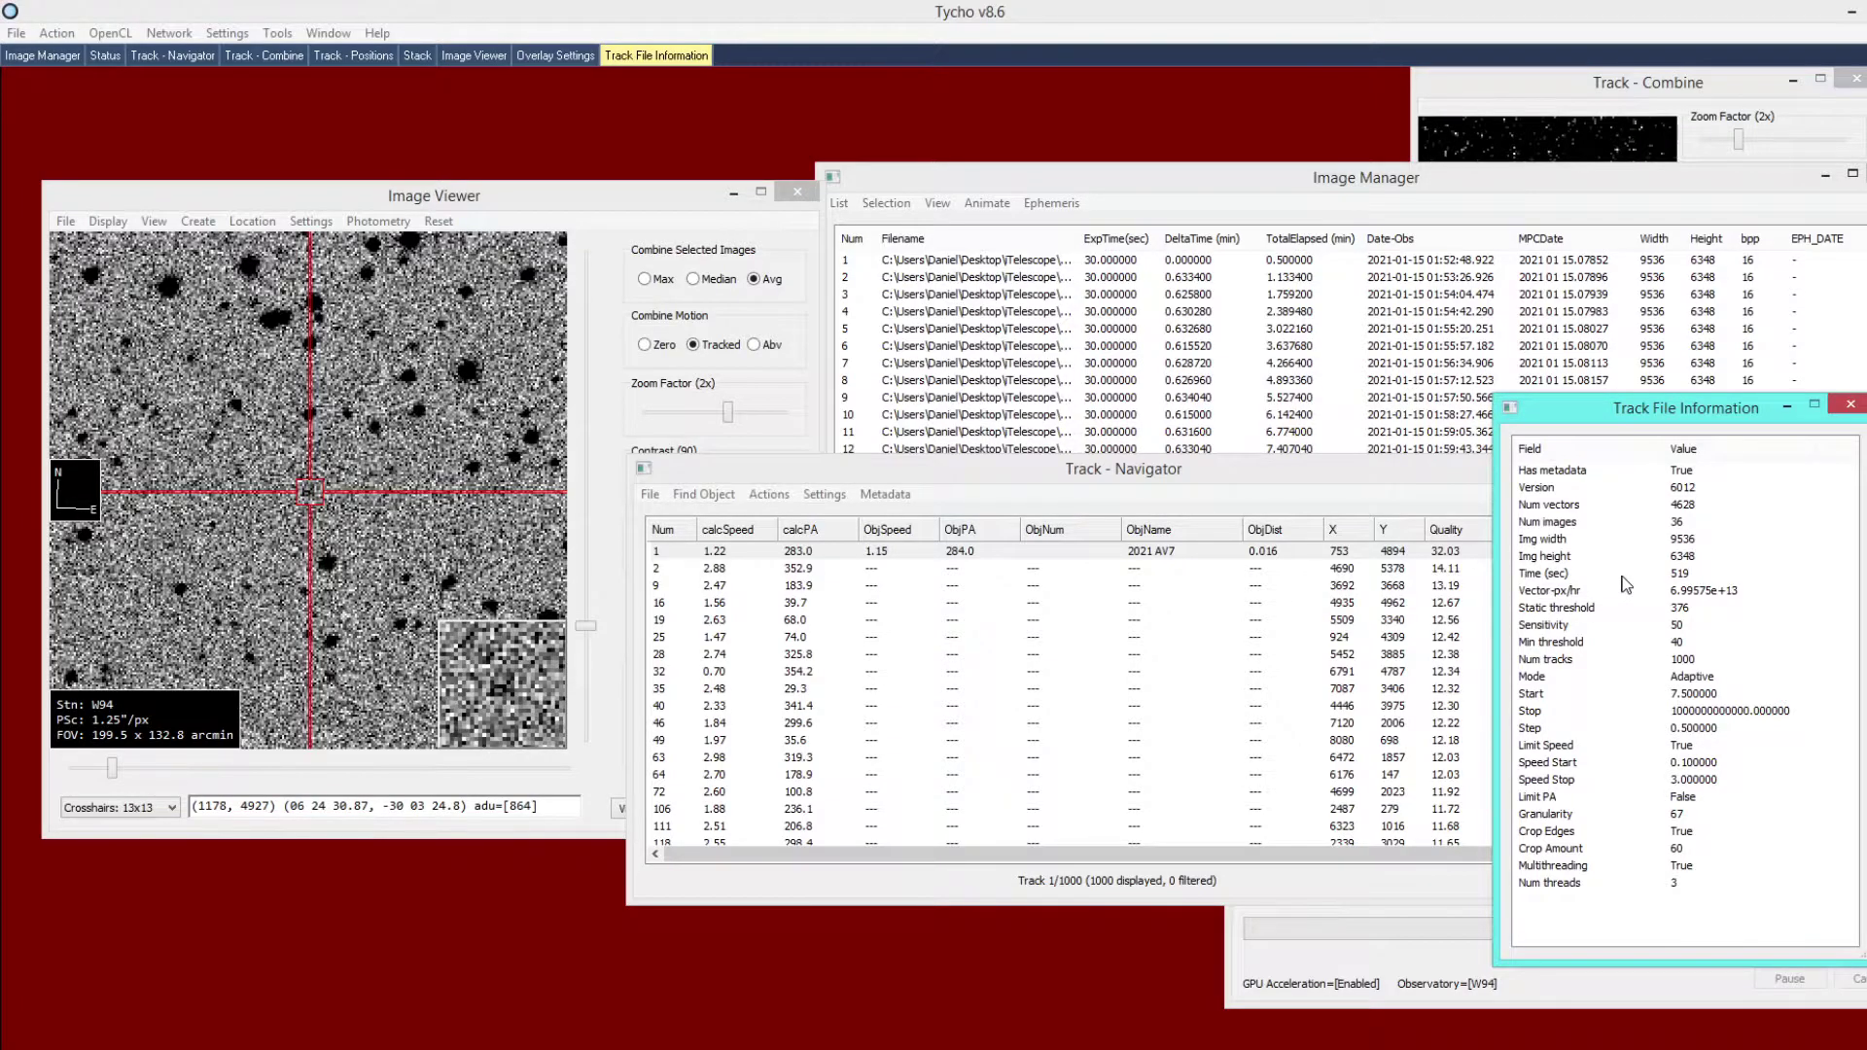
left_click(1375, 486)
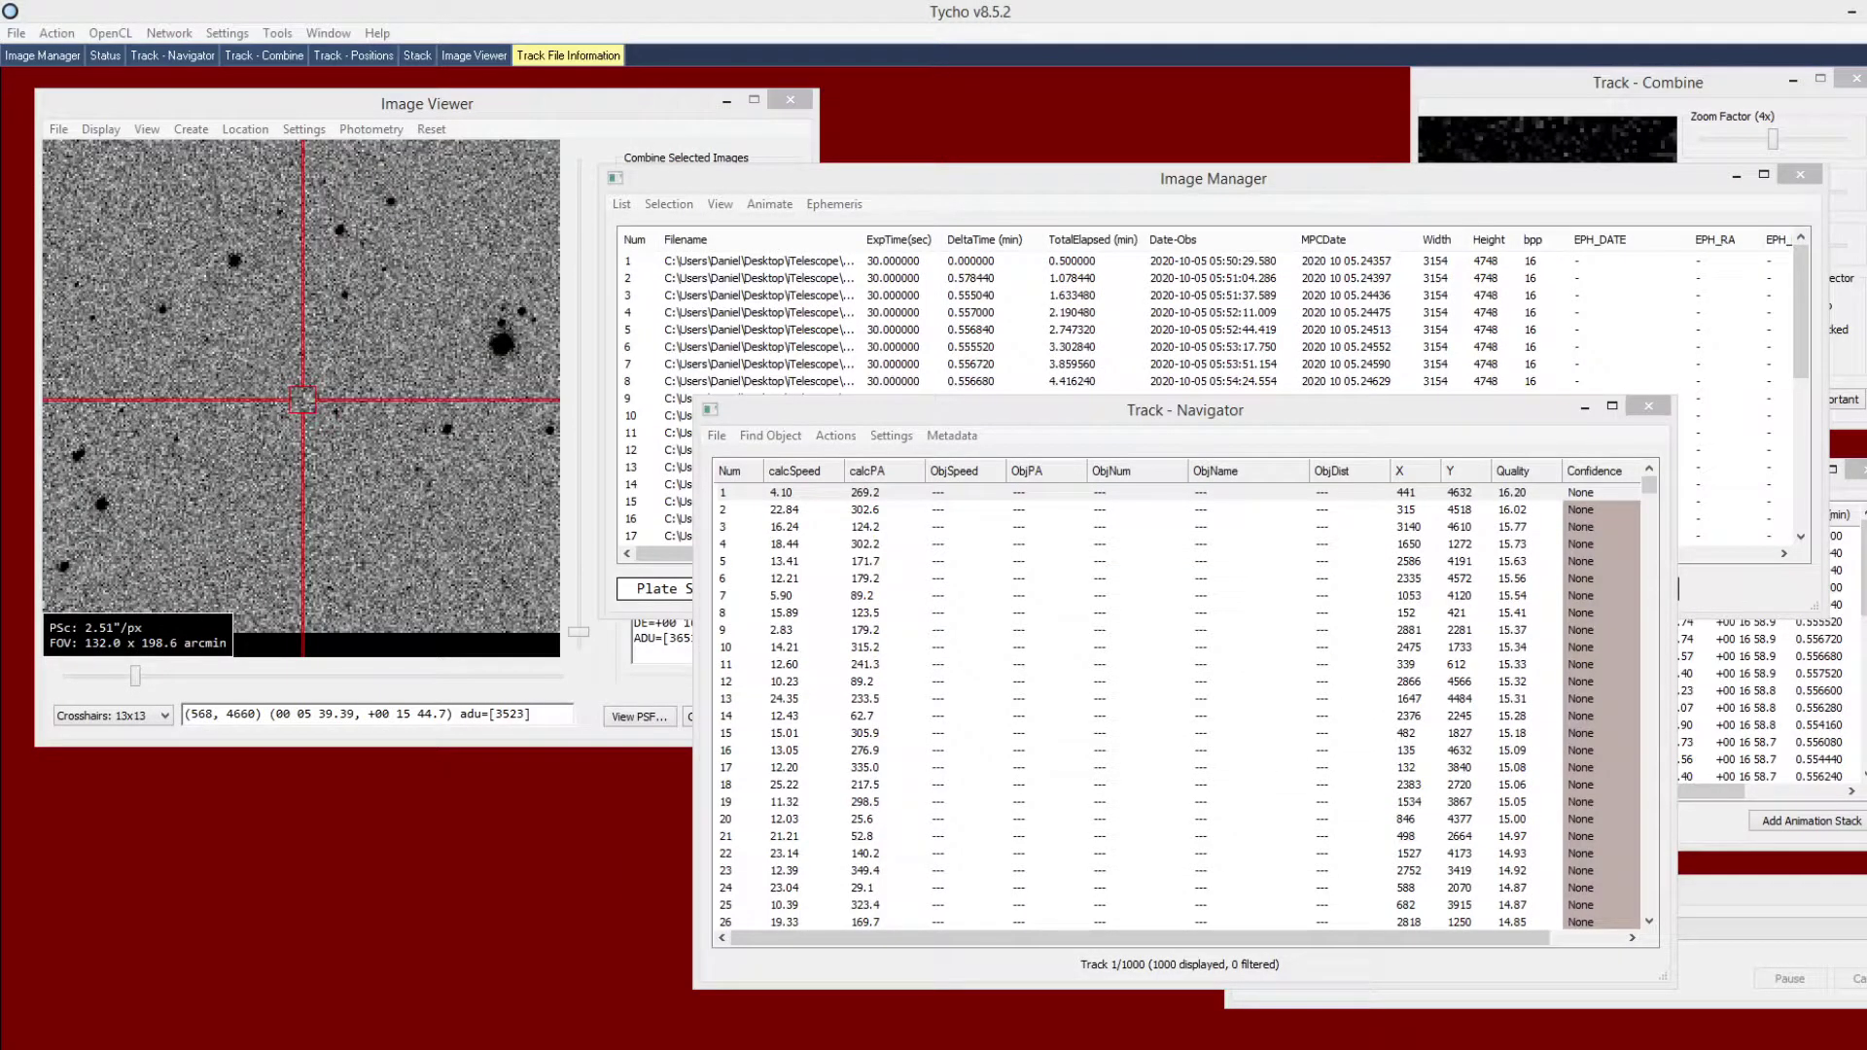
View the v8.5.2 track file details: position-angle limiting off, 50176 vectors, 2696 s search.
left_click(1527, 448)
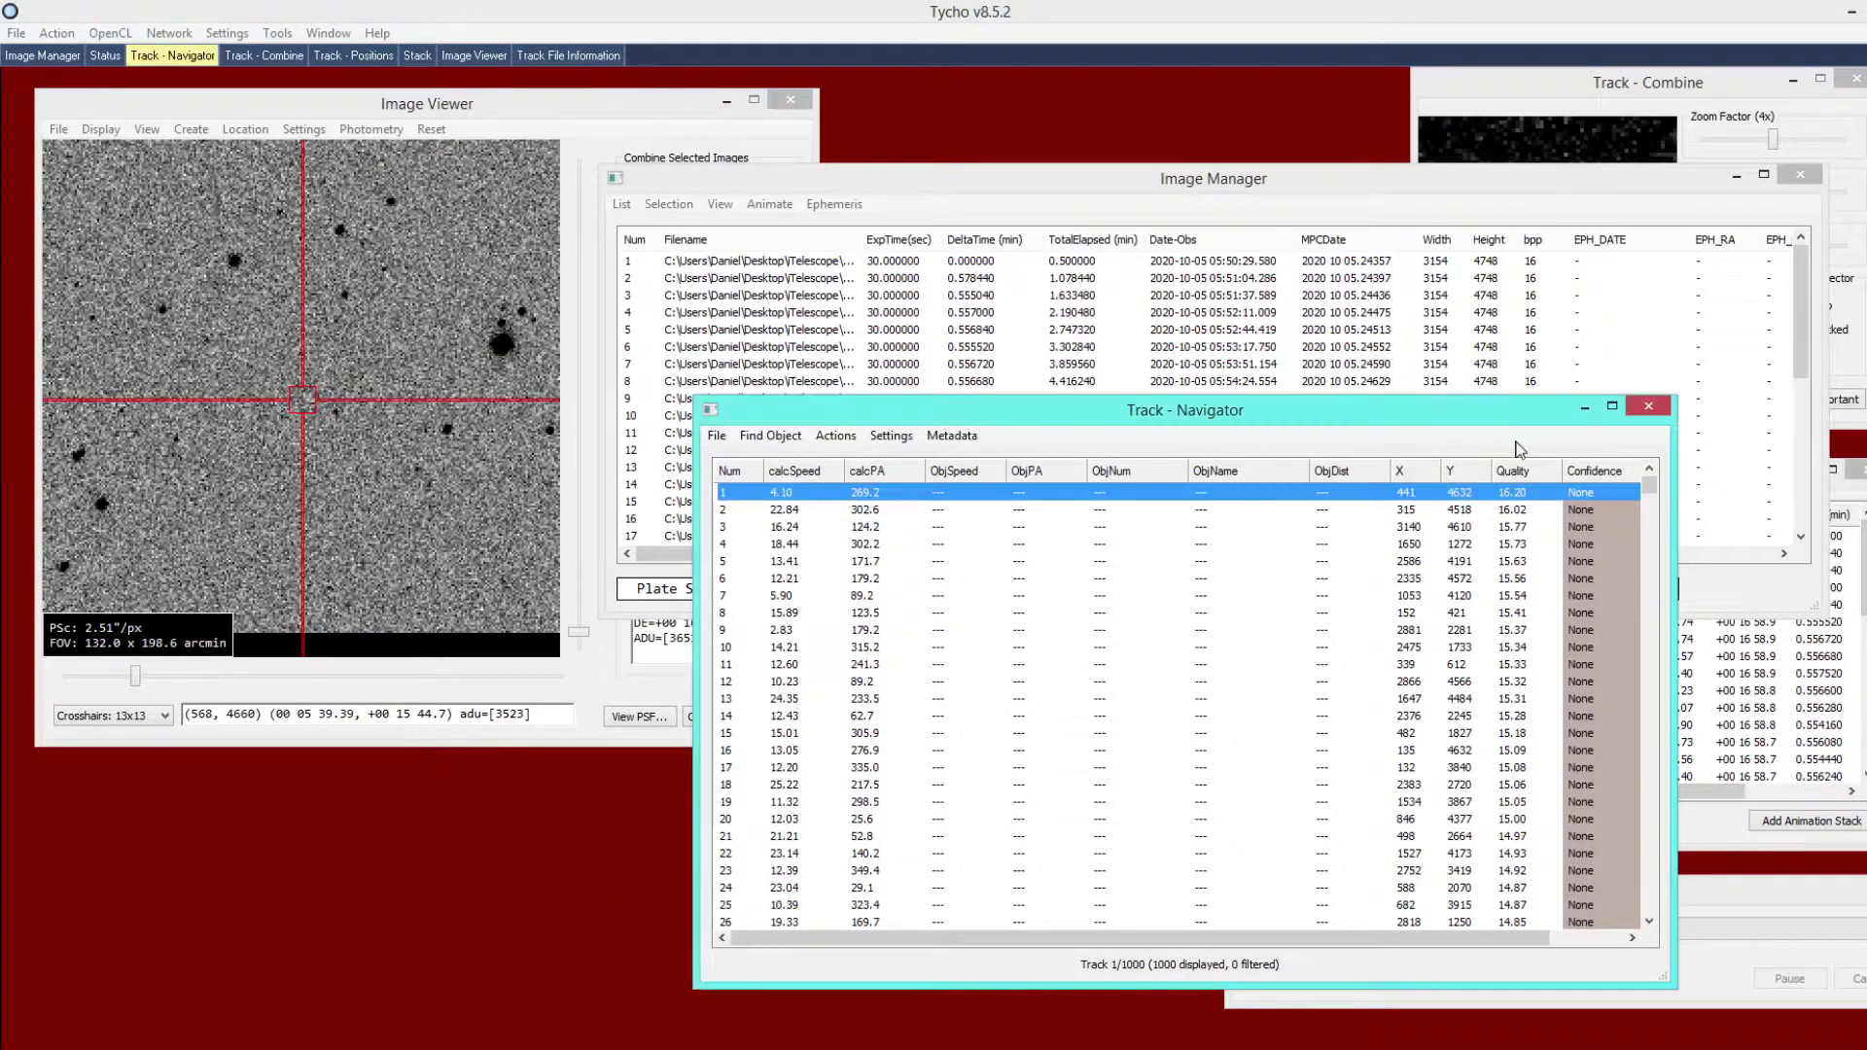
left_click(951, 436)
left_click(965, 458)
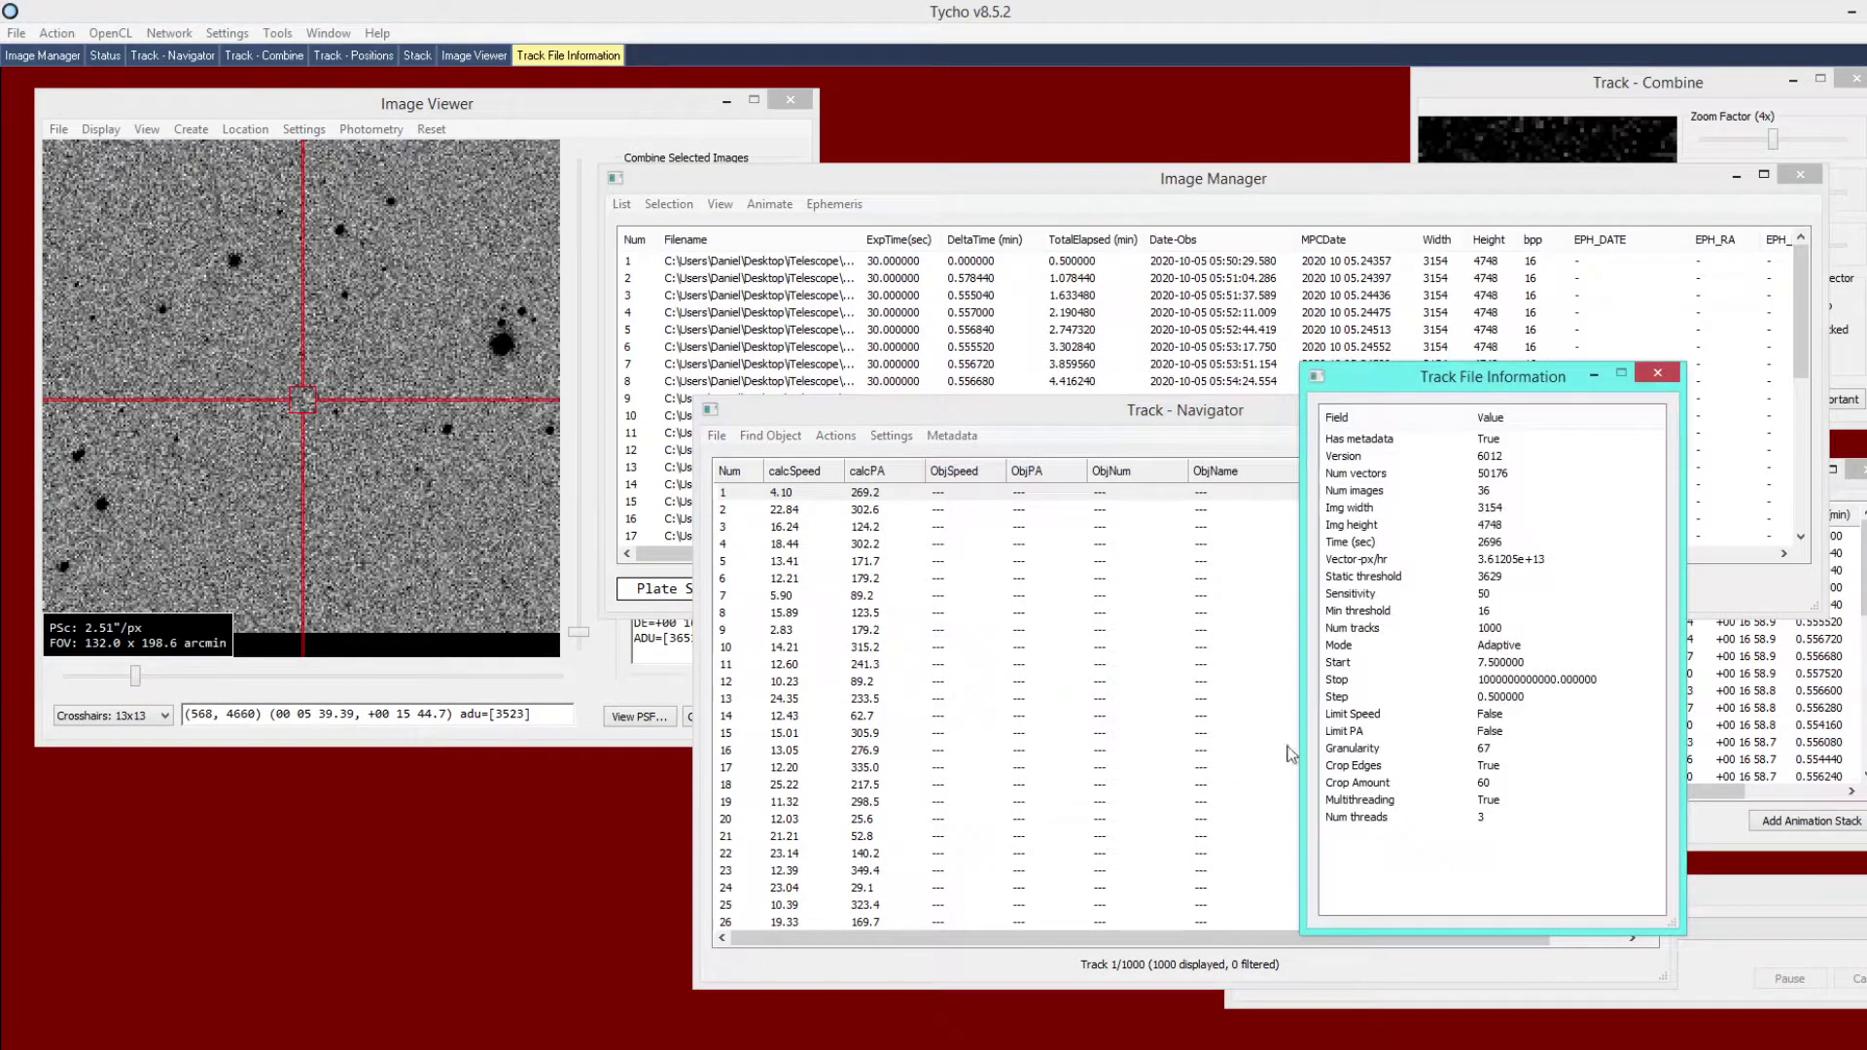
left_click(1380, 732)
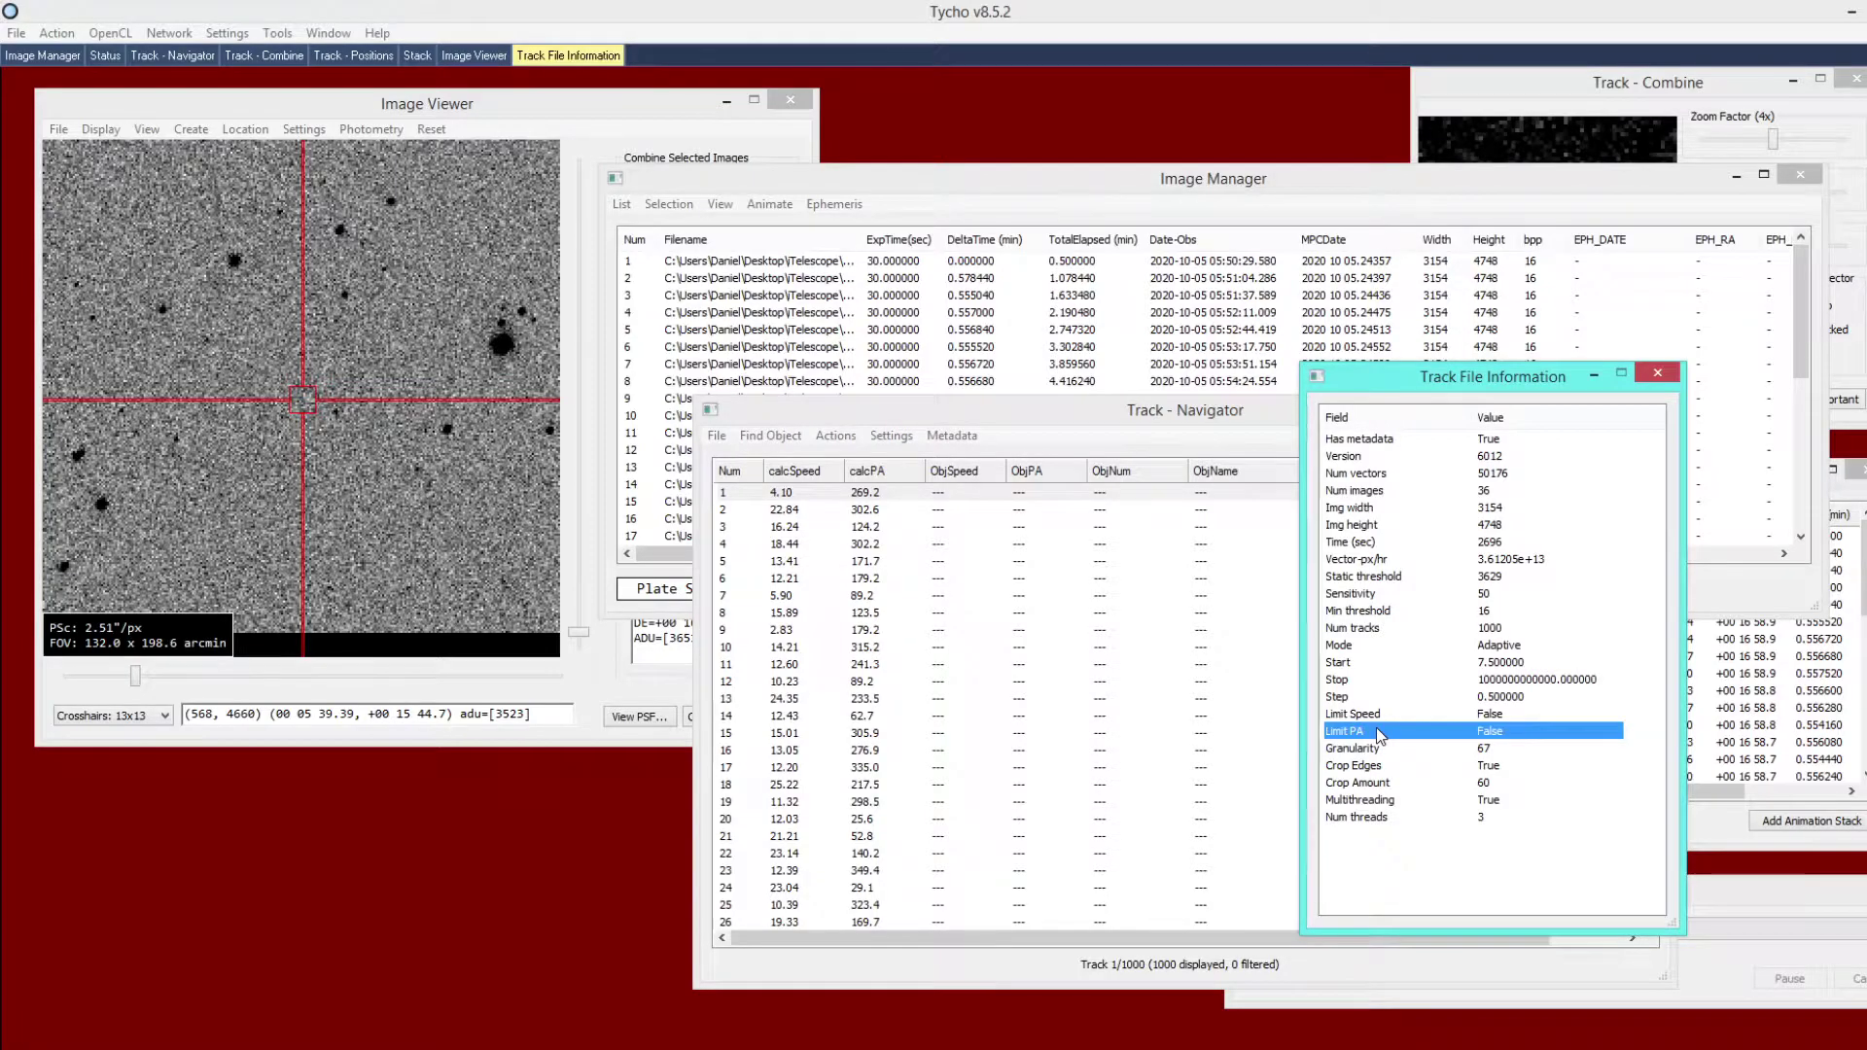
left_click(1498, 477)
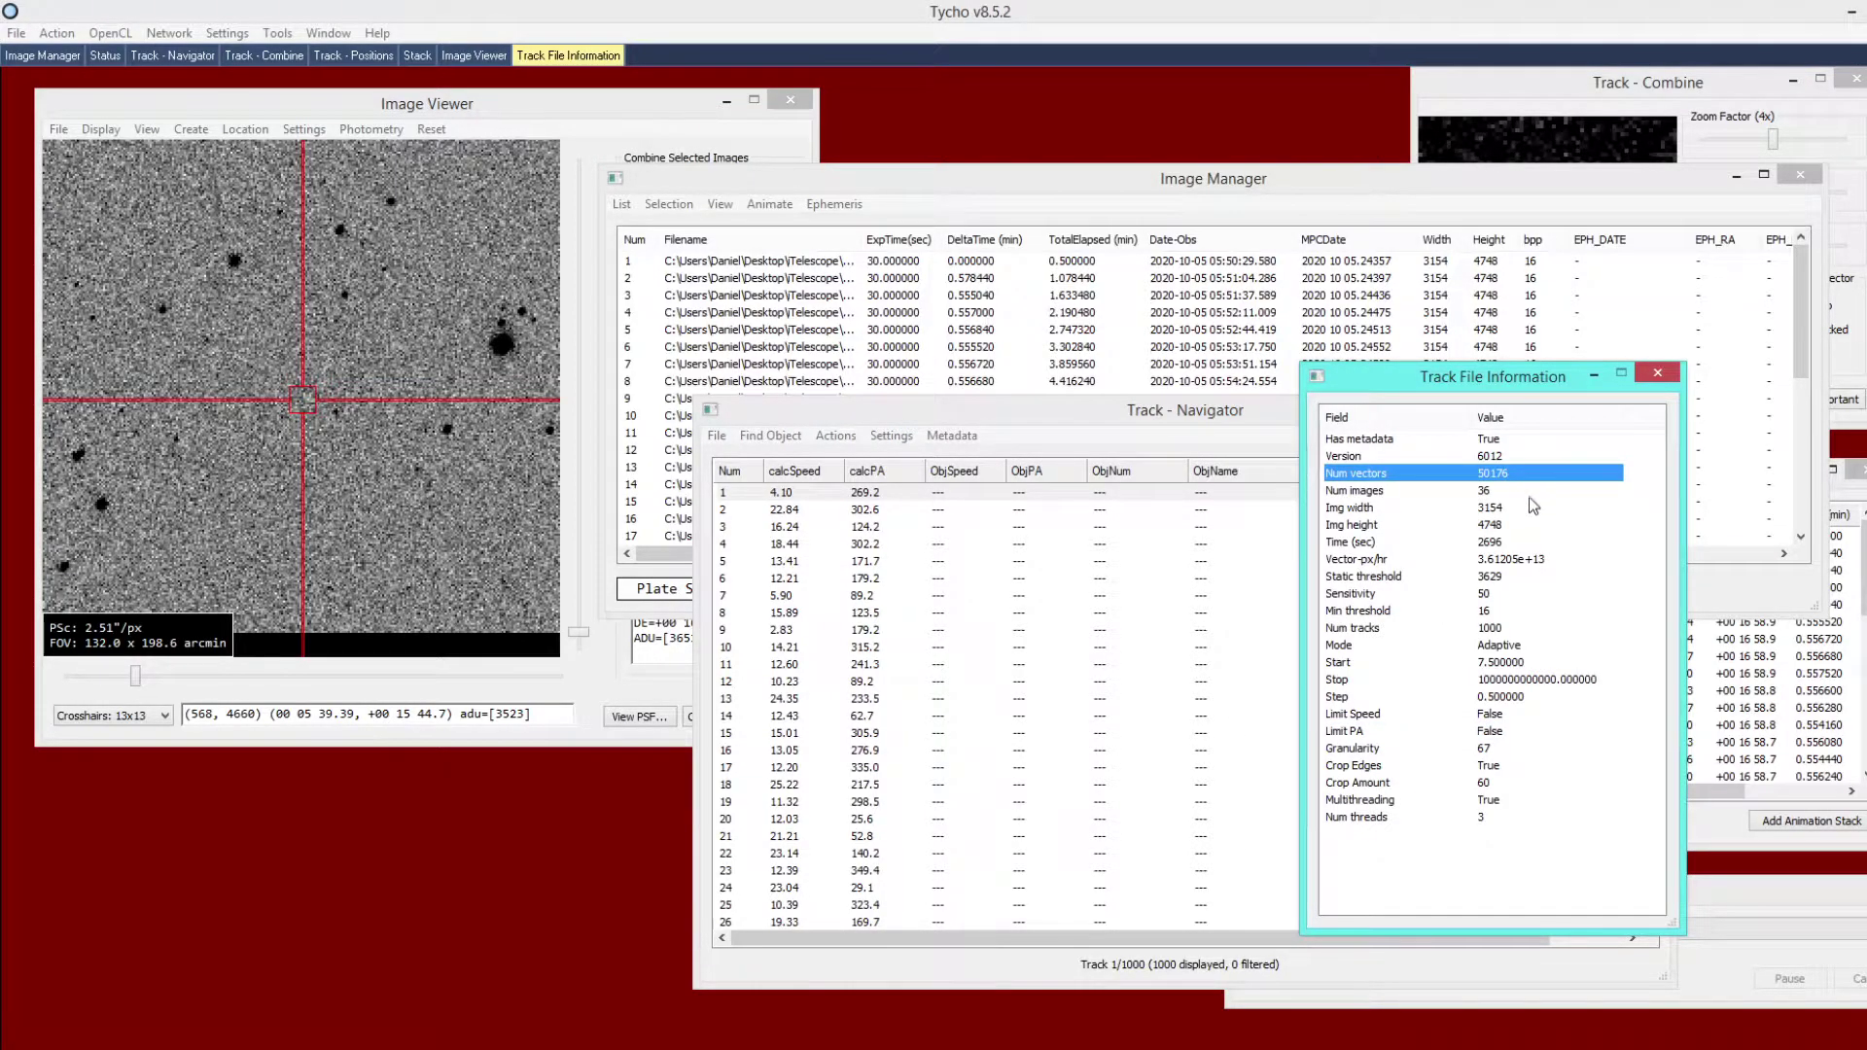
left_click(1523, 546)
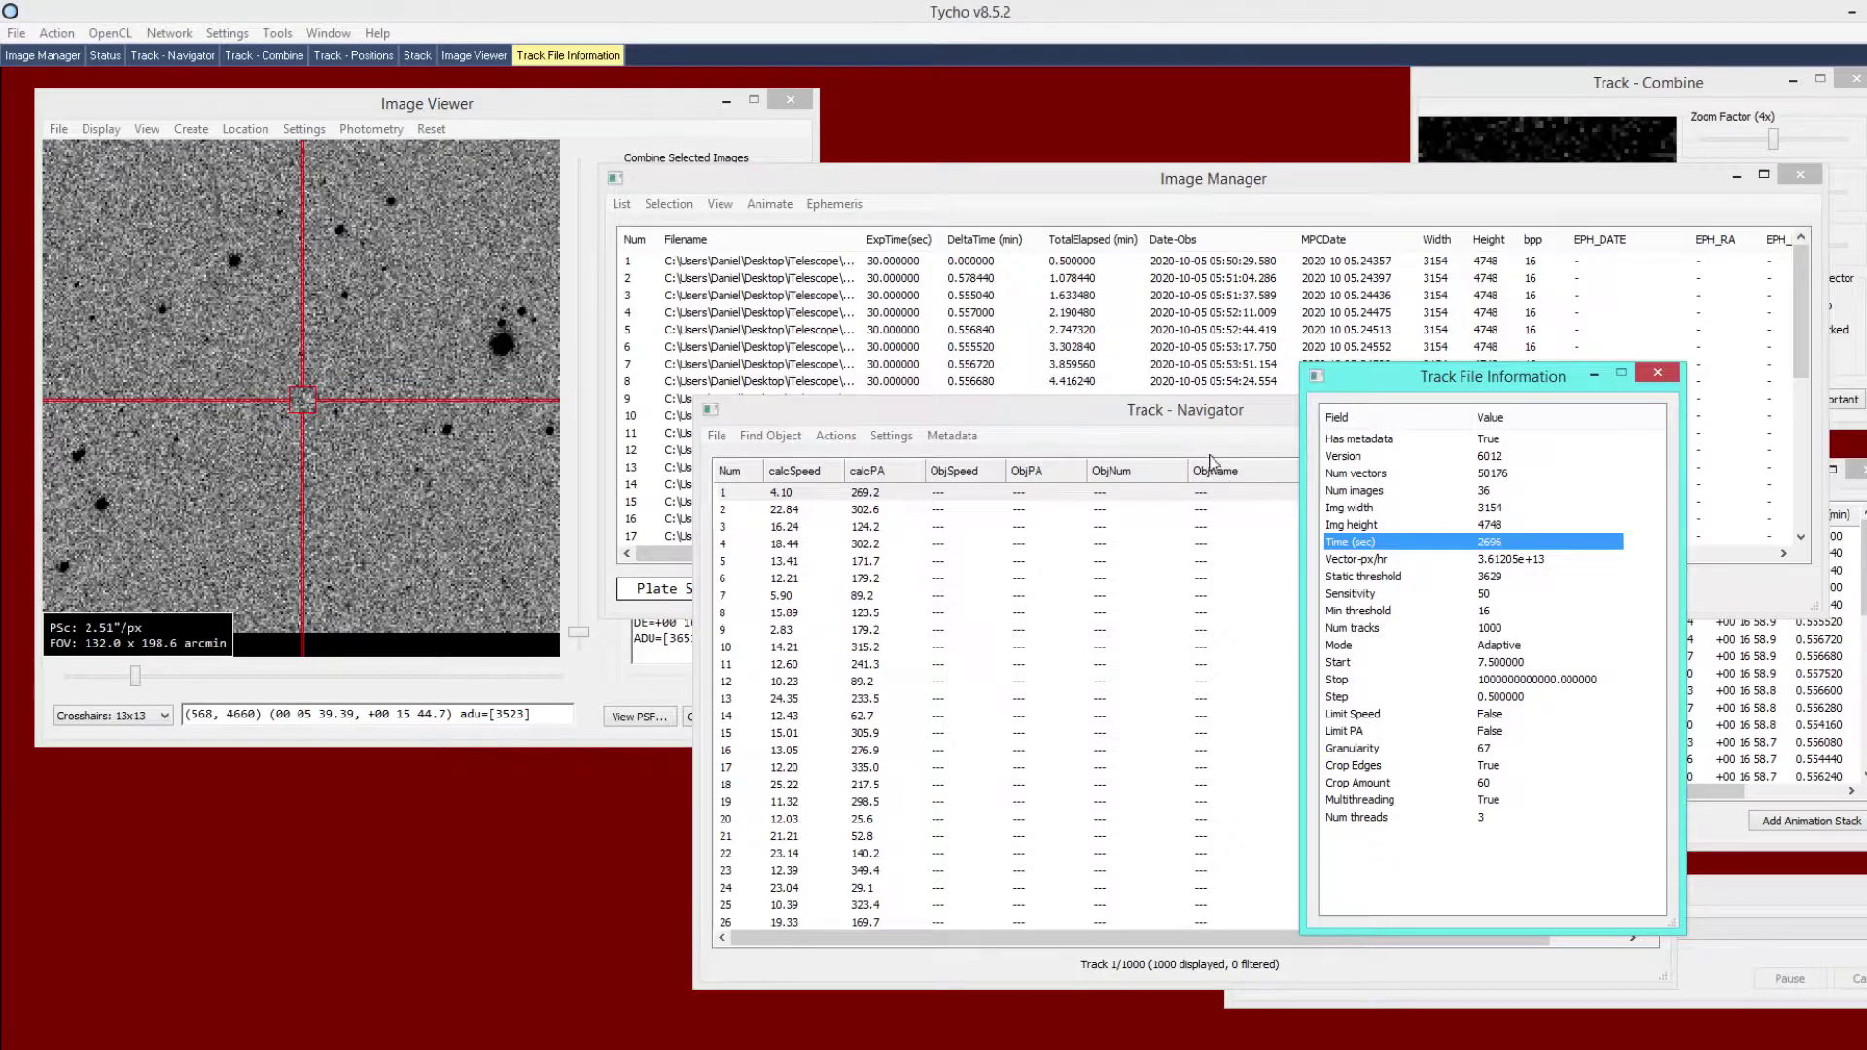
Review the image set summary, then return to the track lists.
left_click(1212, 463)
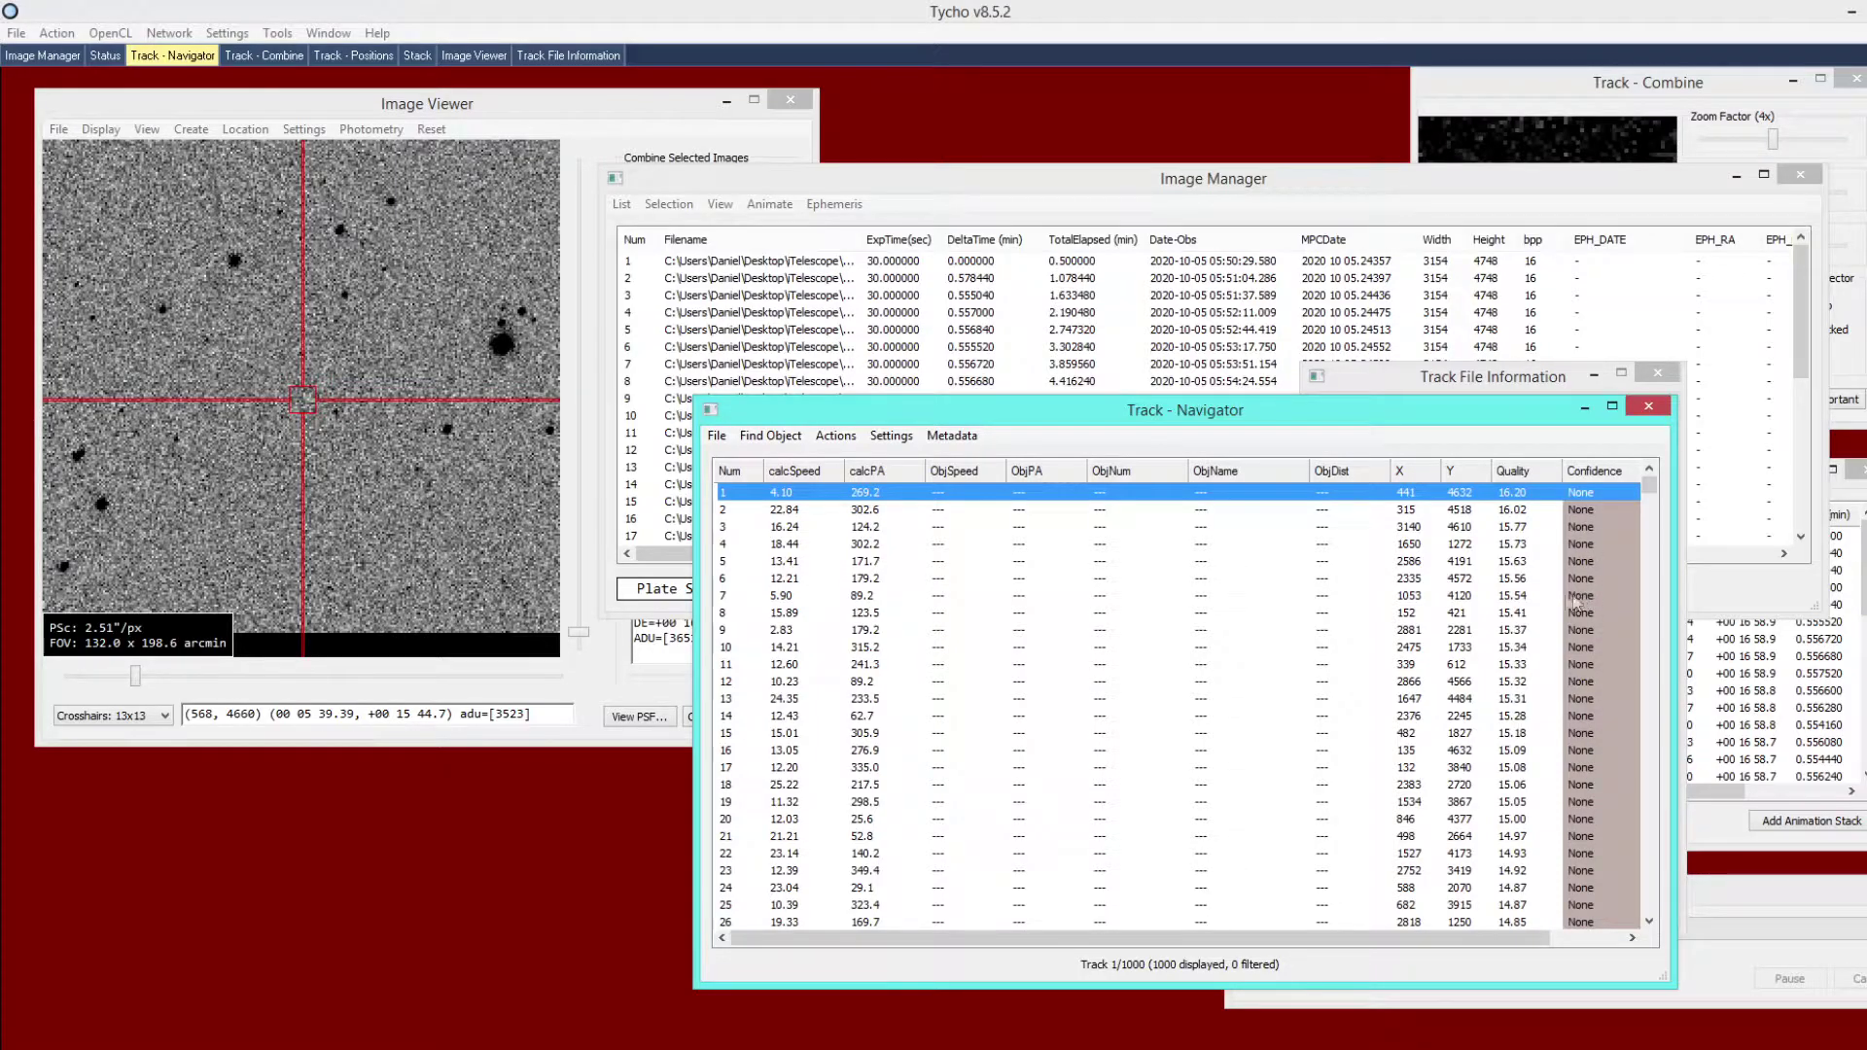
left_click(1298, 216)
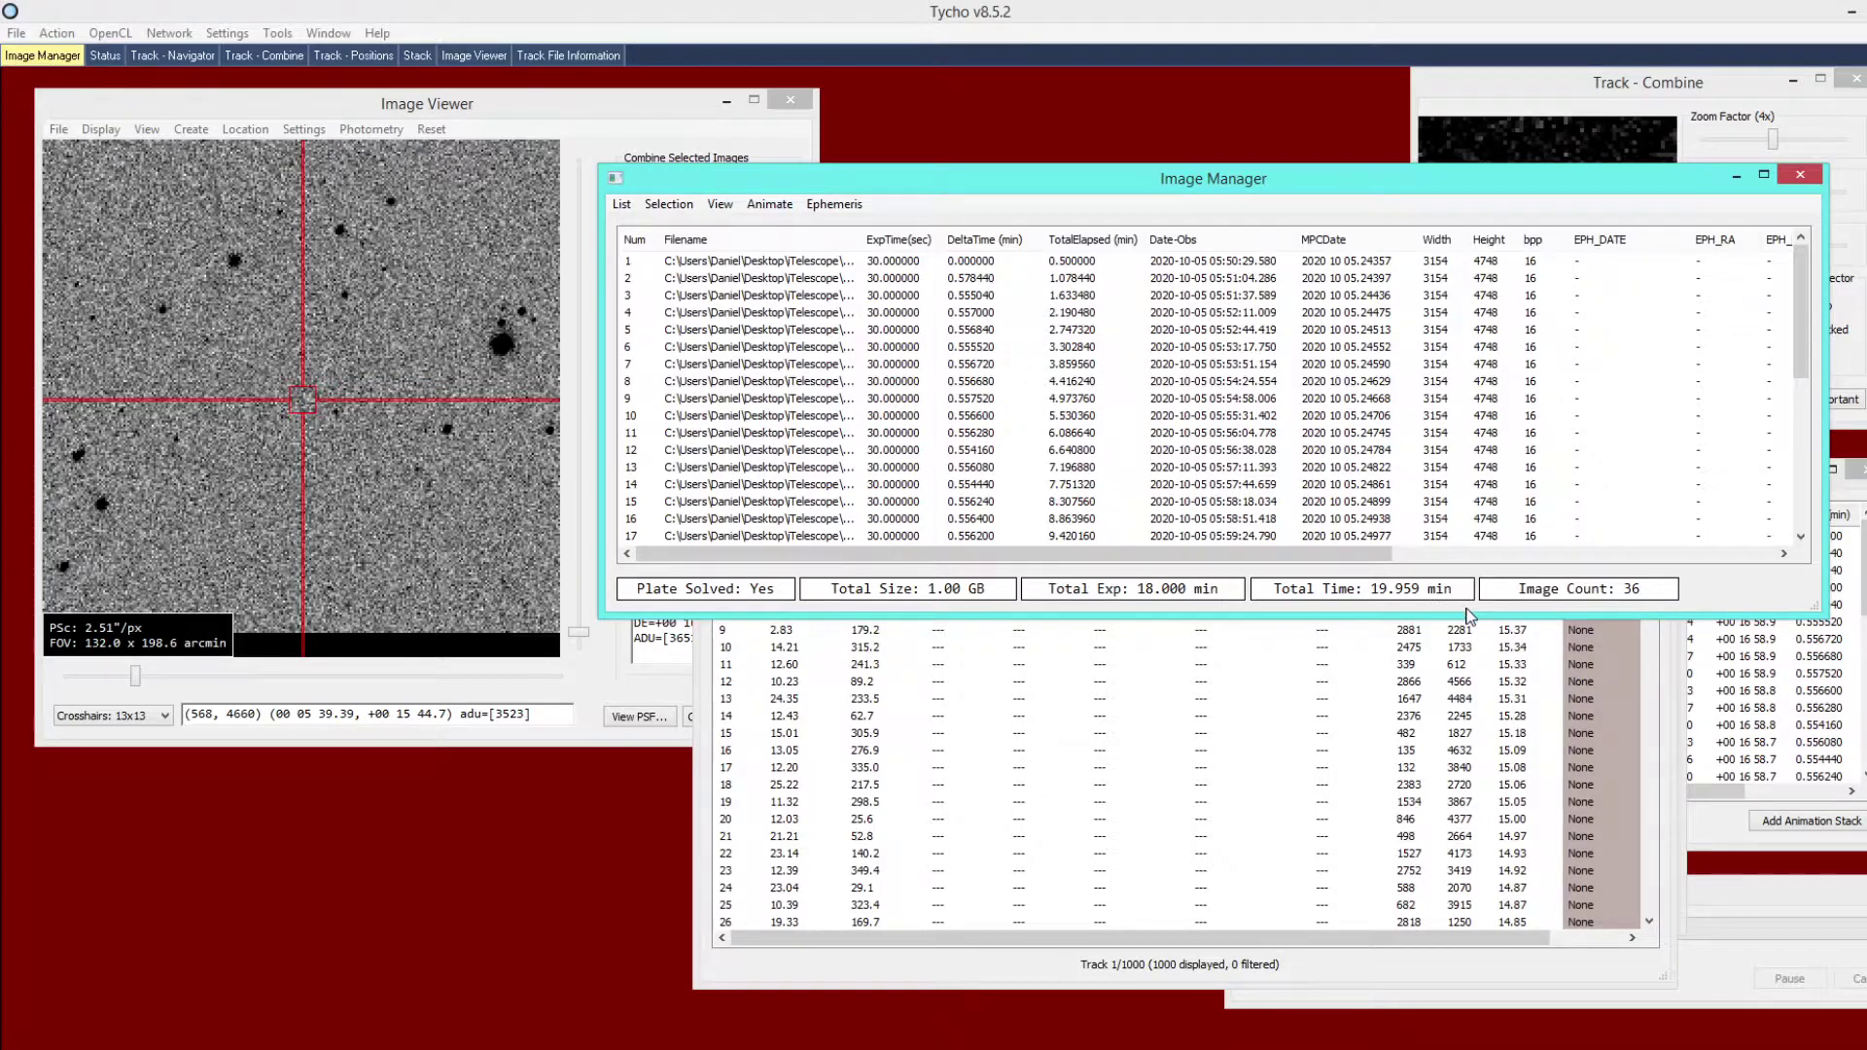
left_click(1299, 966)
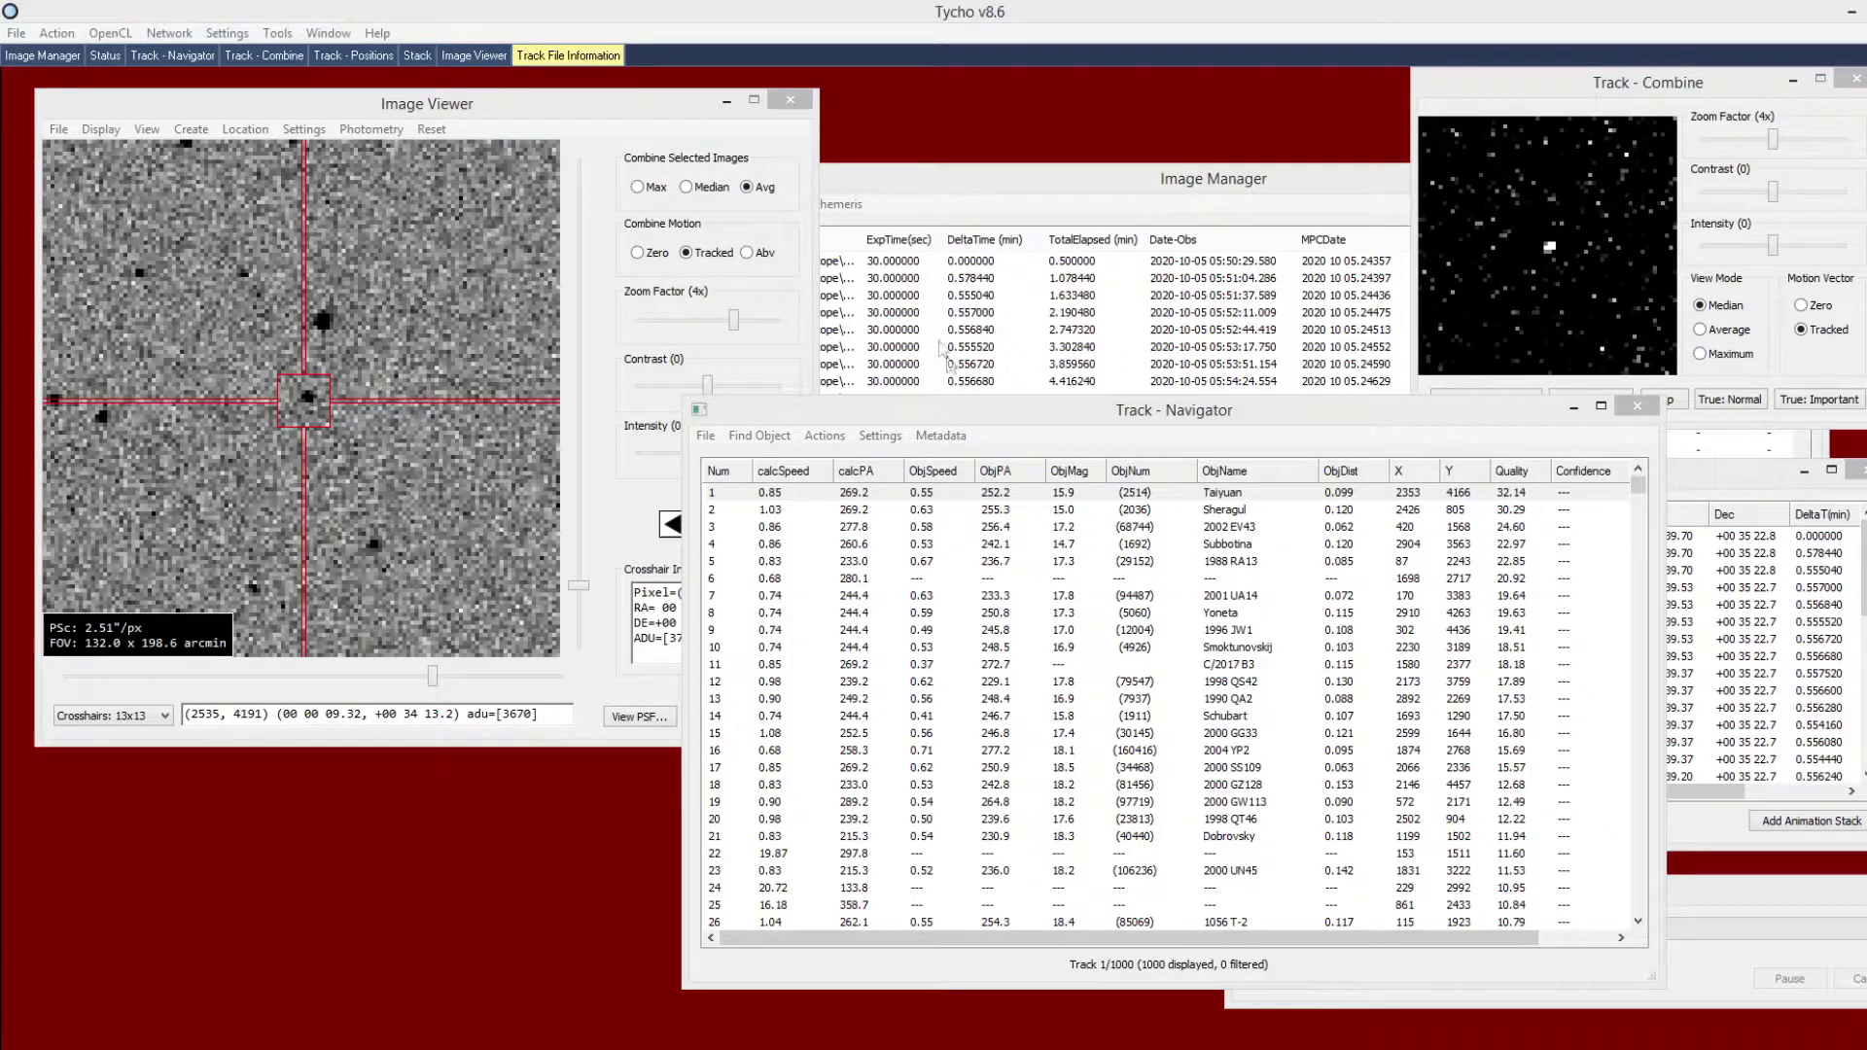
left_click(940, 436)
View the v8.6 track file details: 50176 vectors, position-angle limiting off, 1608 s search.
left_click(940, 436)
left_click(953, 459)
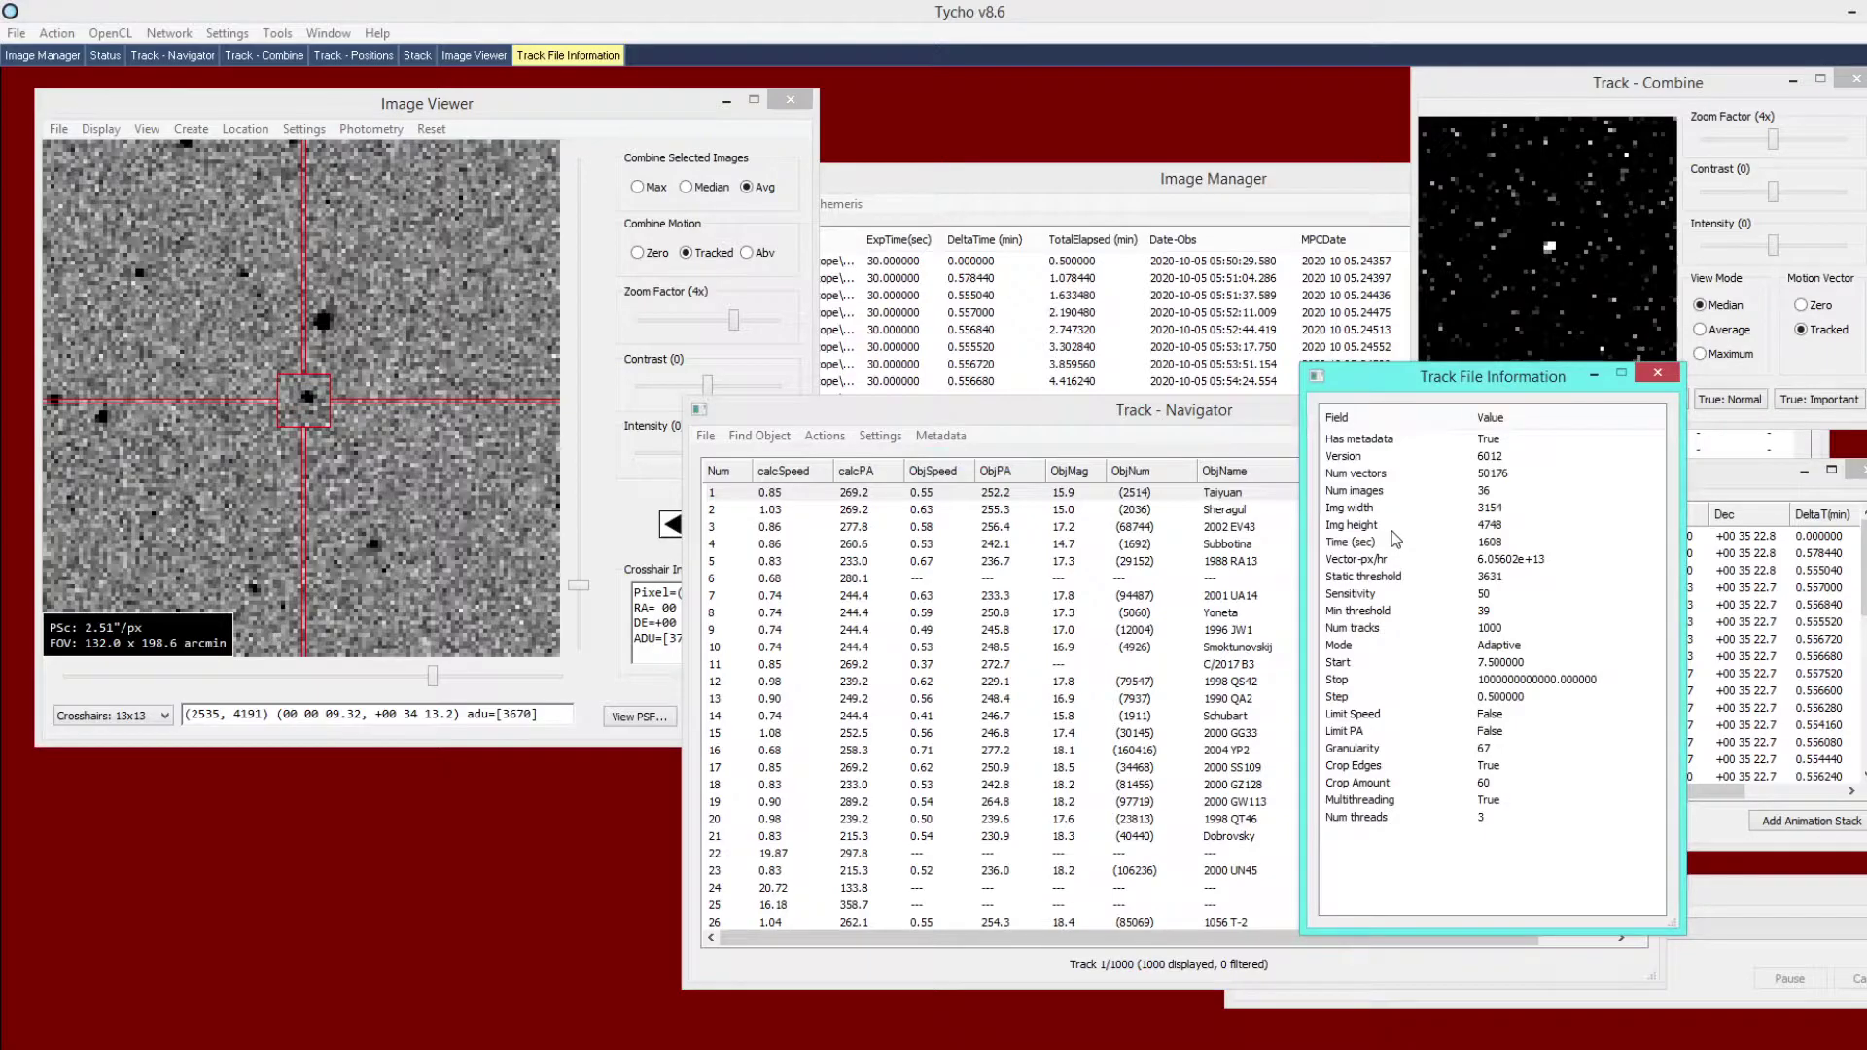
left_click(1449, 474)
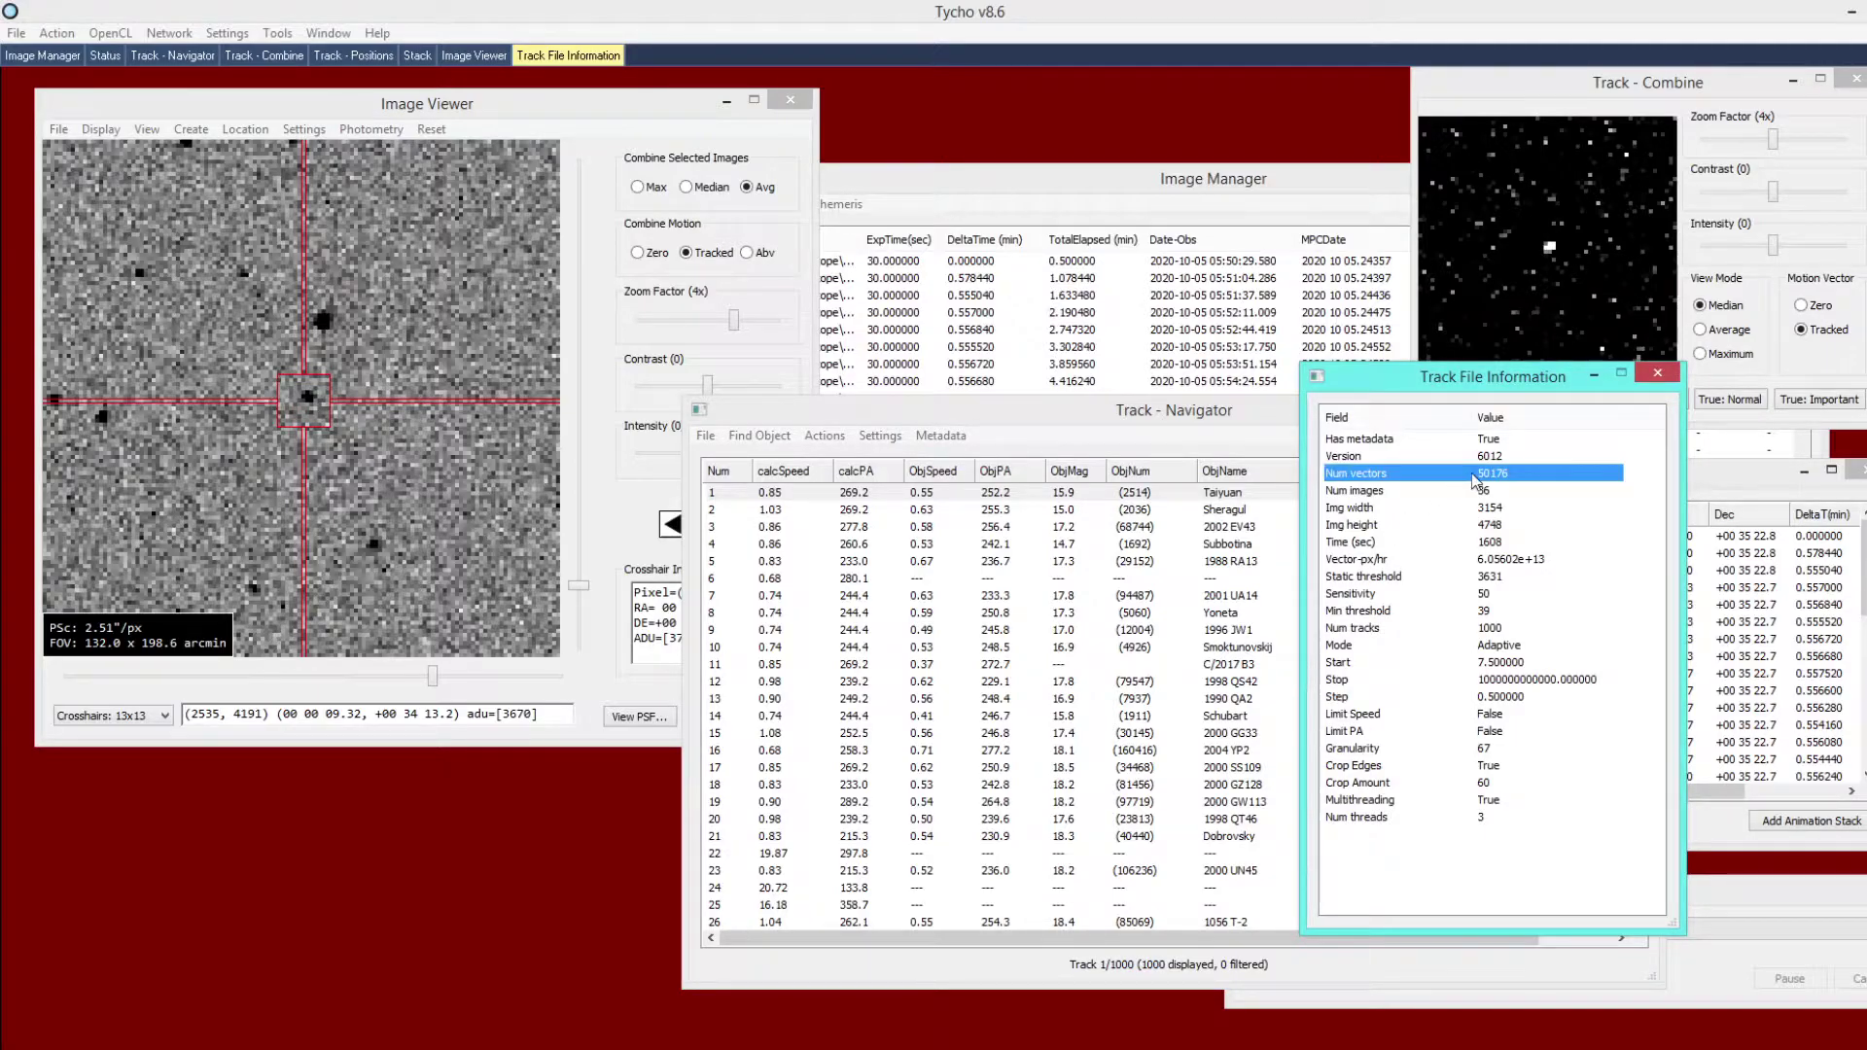
left_click(1459, 730)
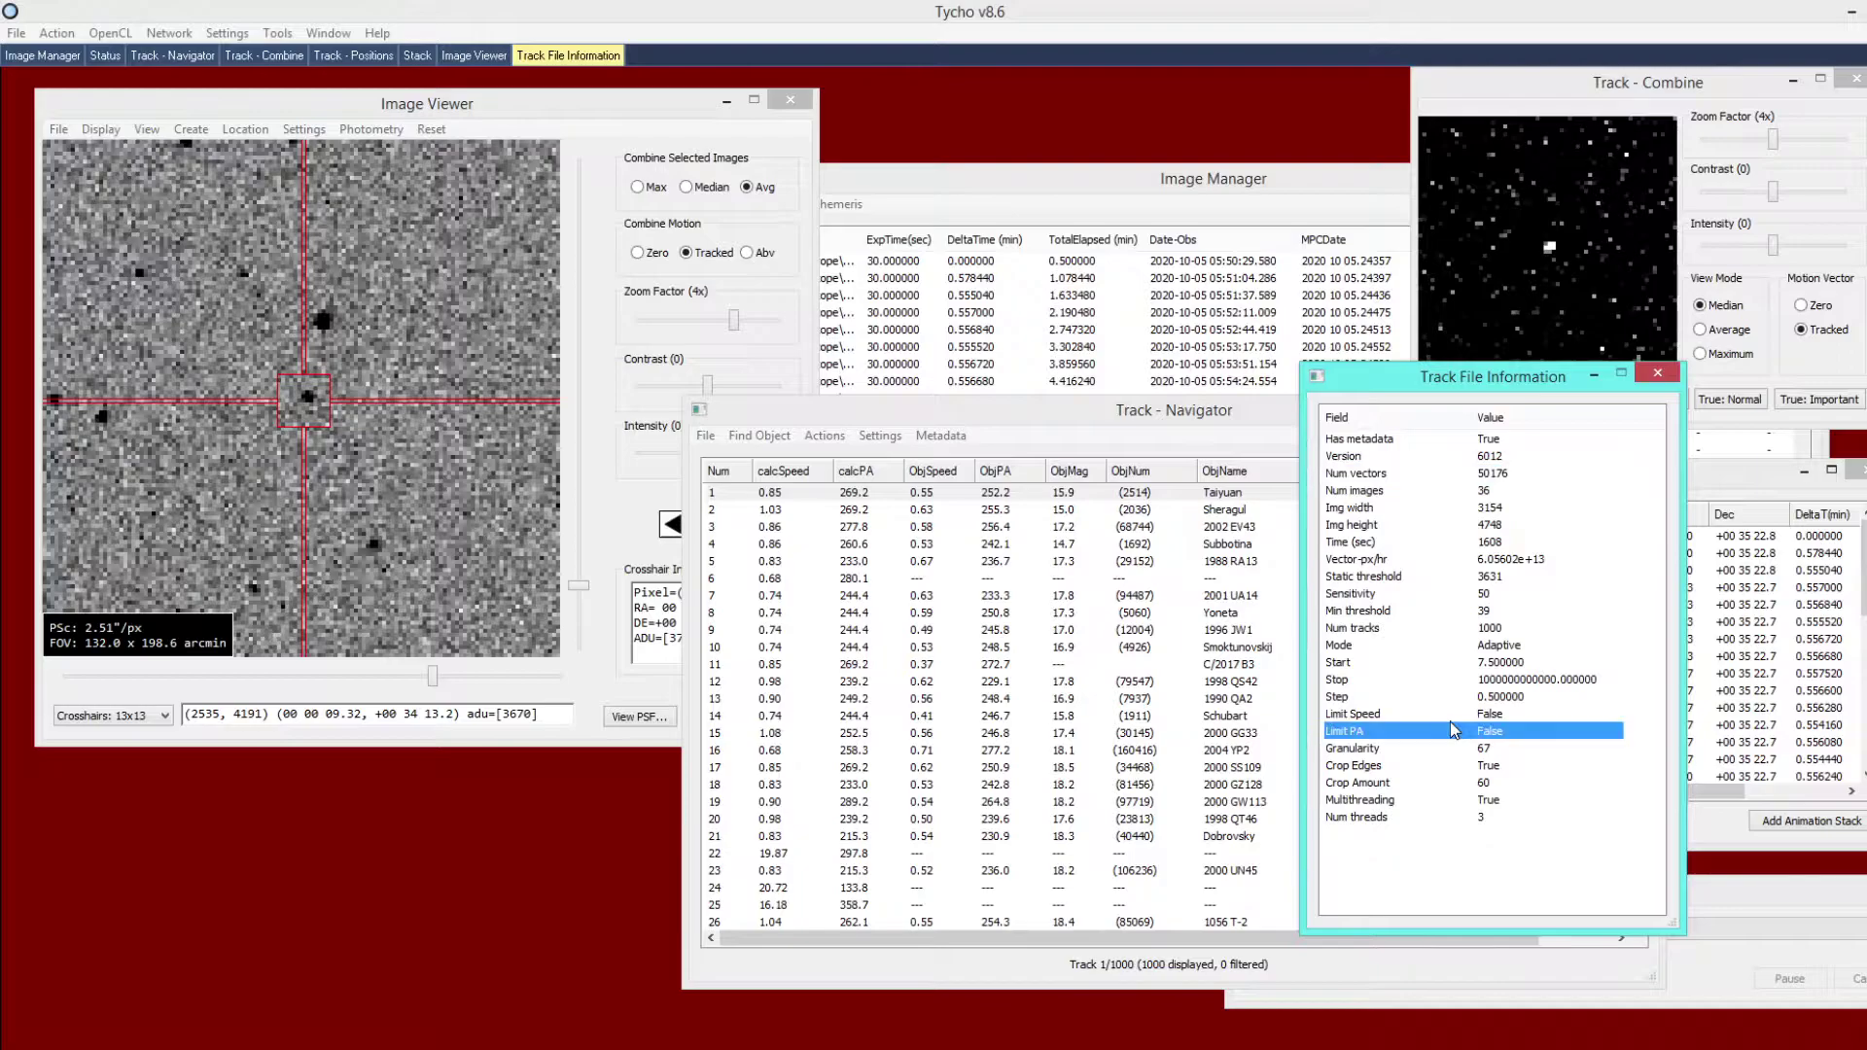
left_click(1560, 544)
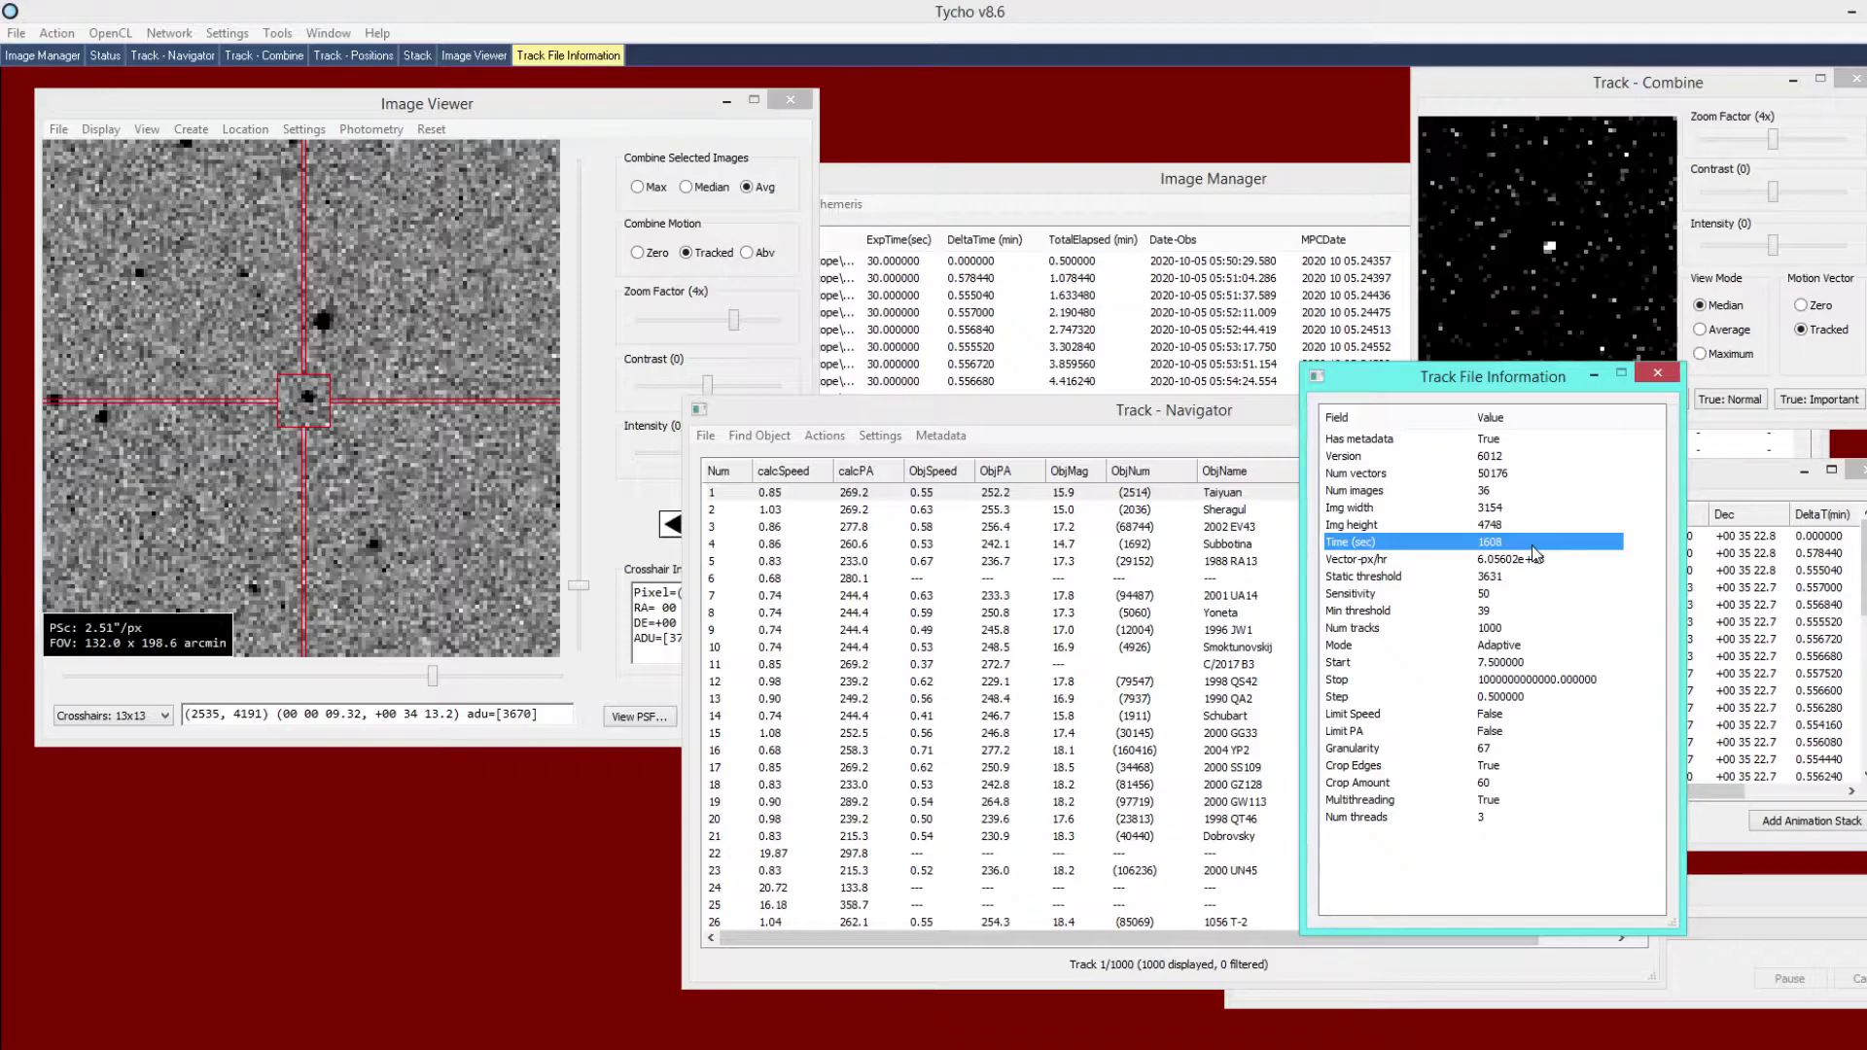
left_click(1078, 423)
left_click_drag(1078, 423, 1043, 435)
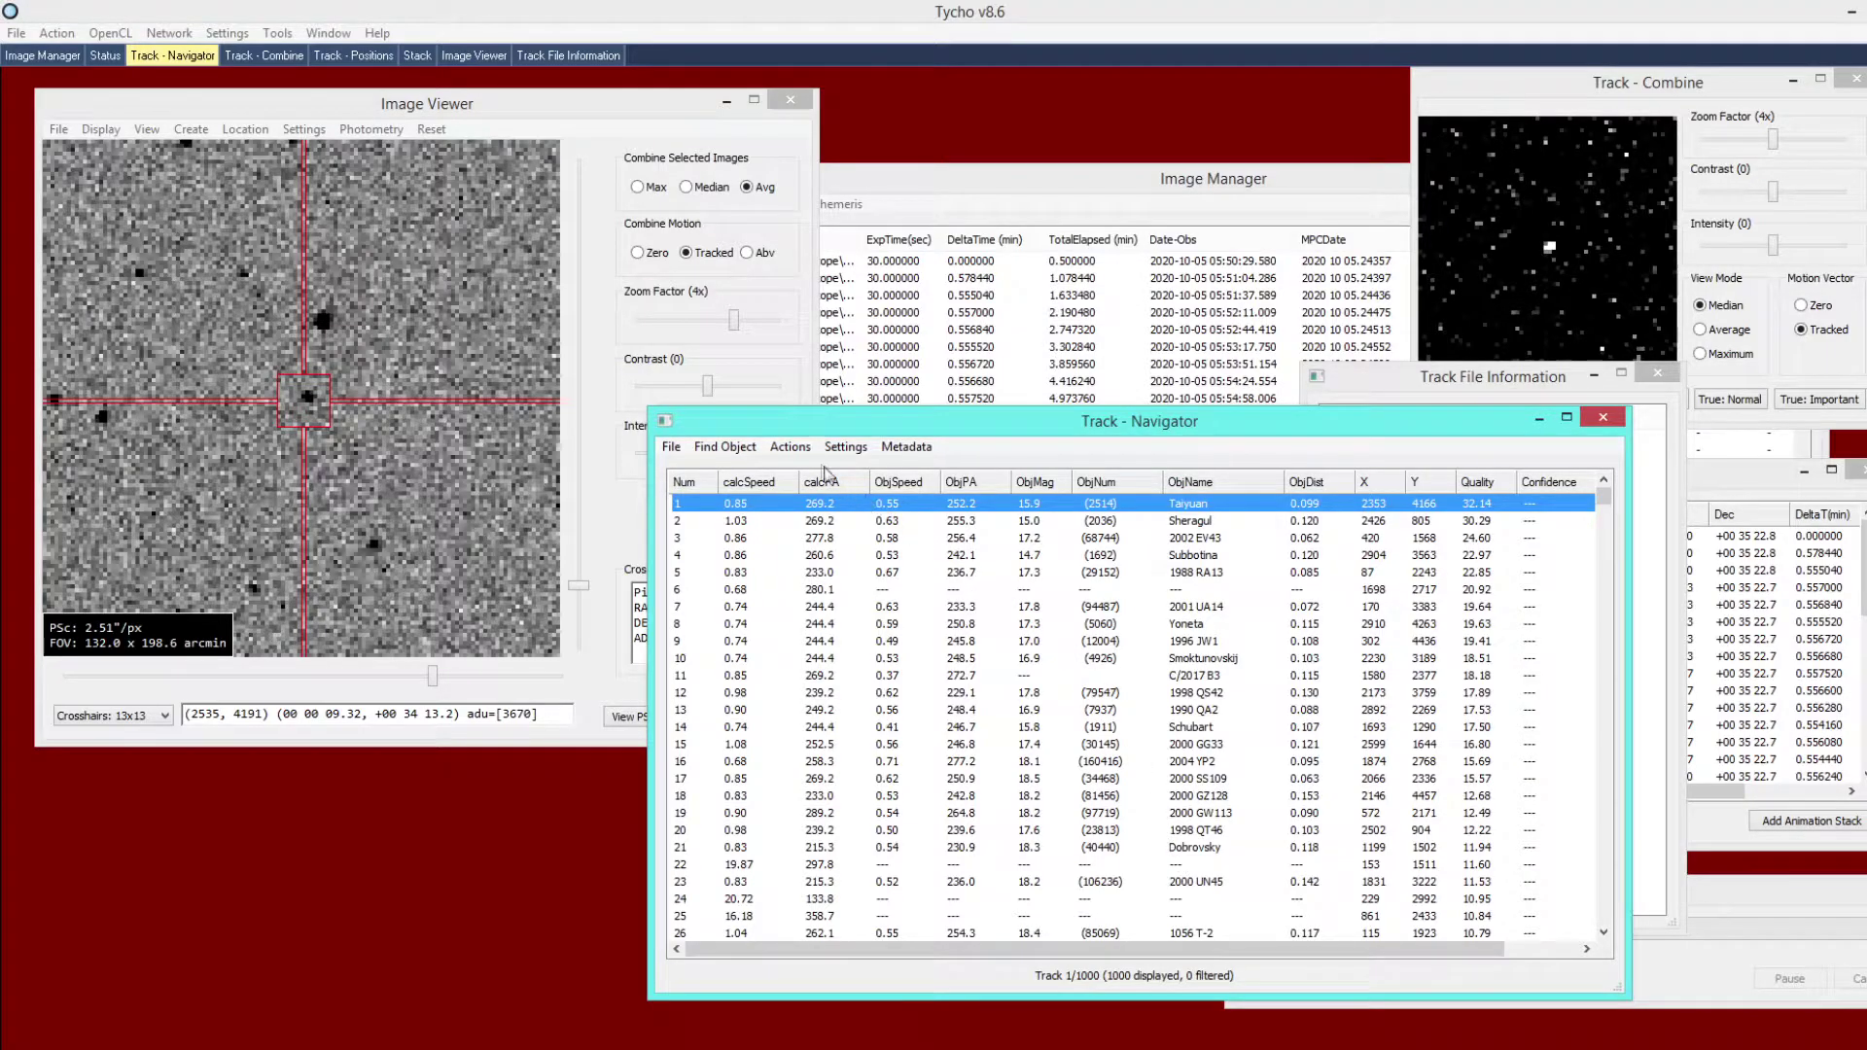
left_click(790, 447)
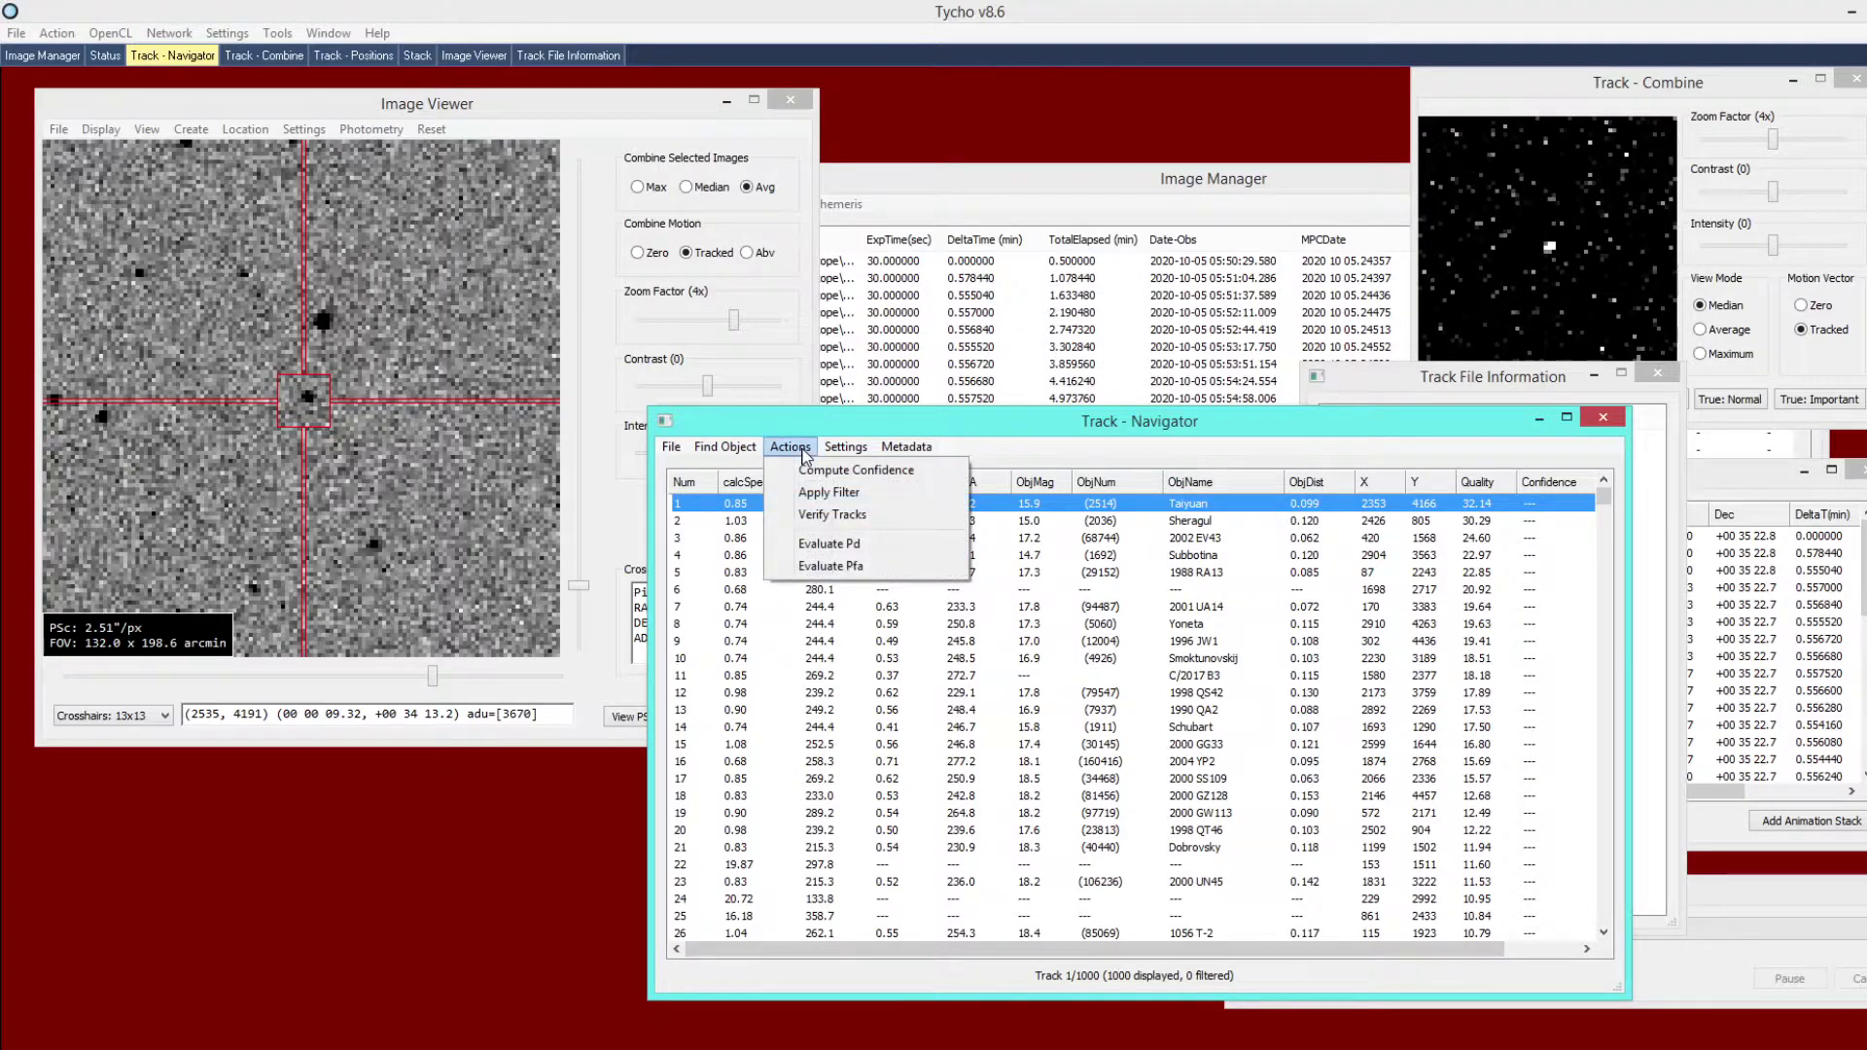
Compute confidence for all 1000 v8.6 tracks, rating (2514) Taiyuan High.
left_click(932, 475)
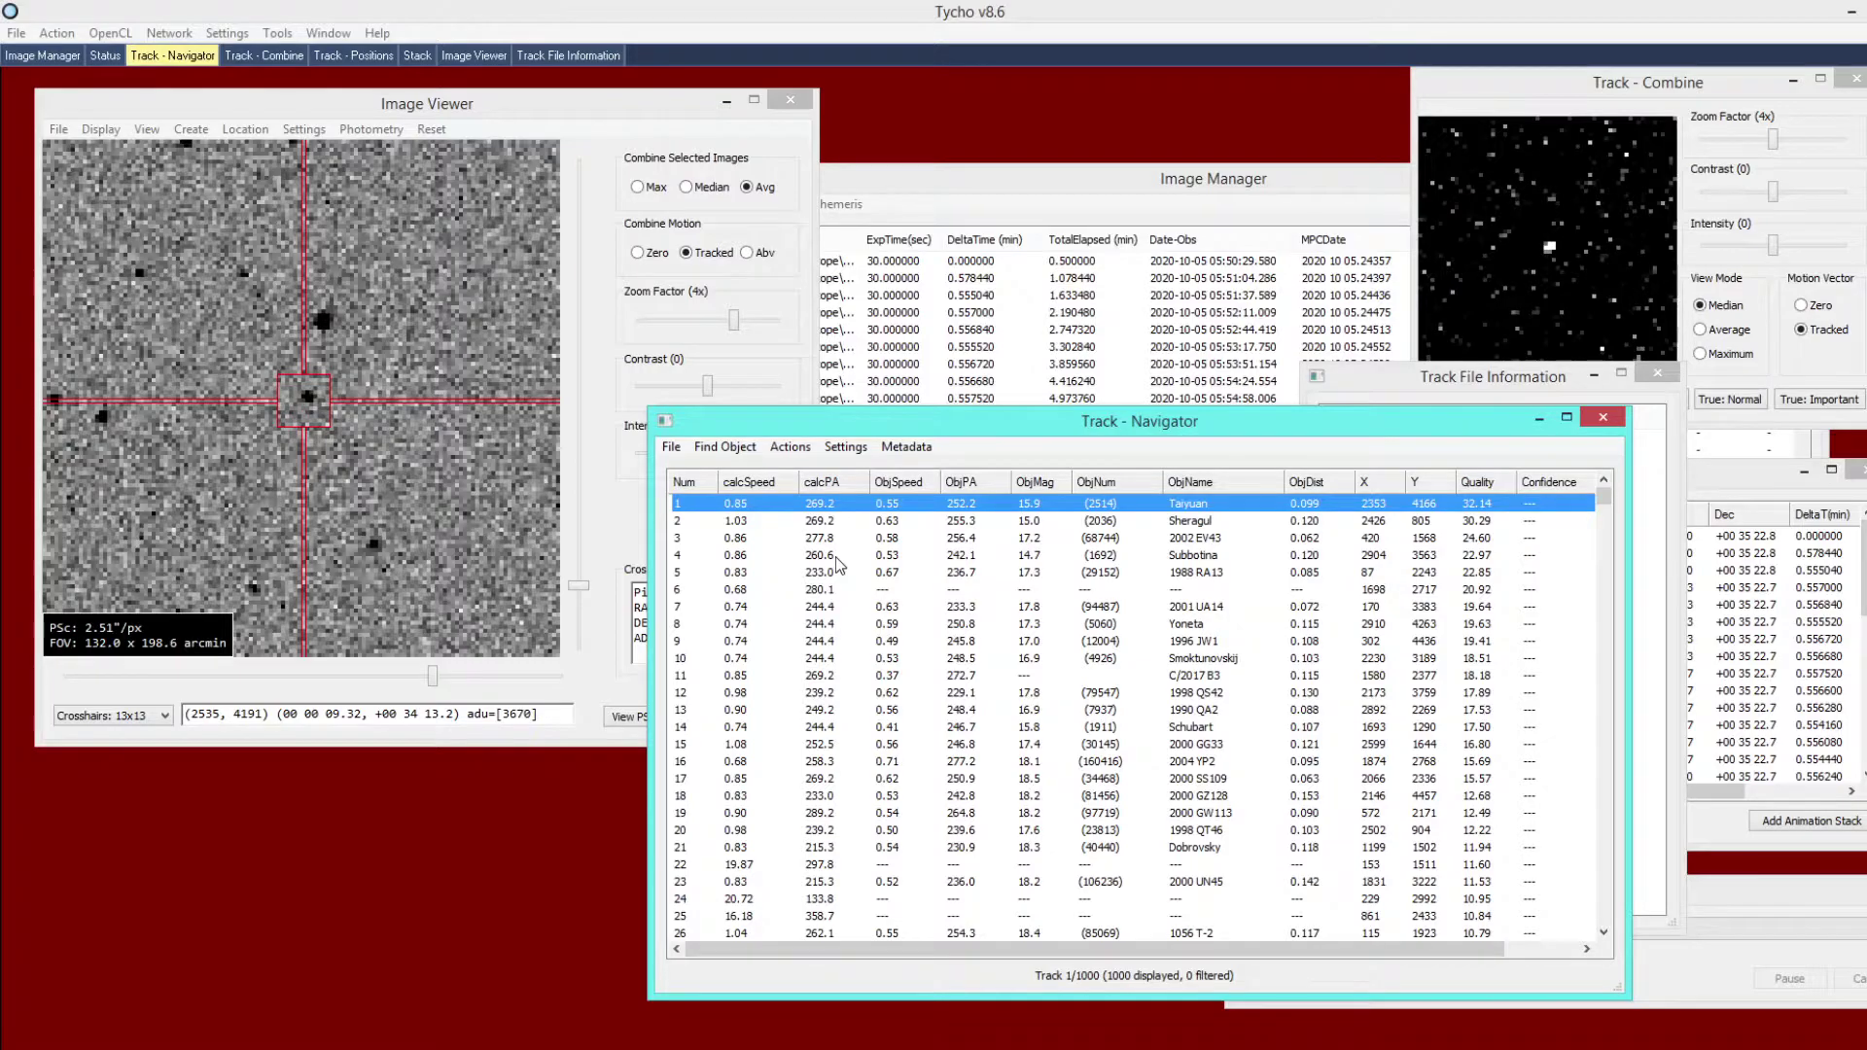
left_click(1072, 185)
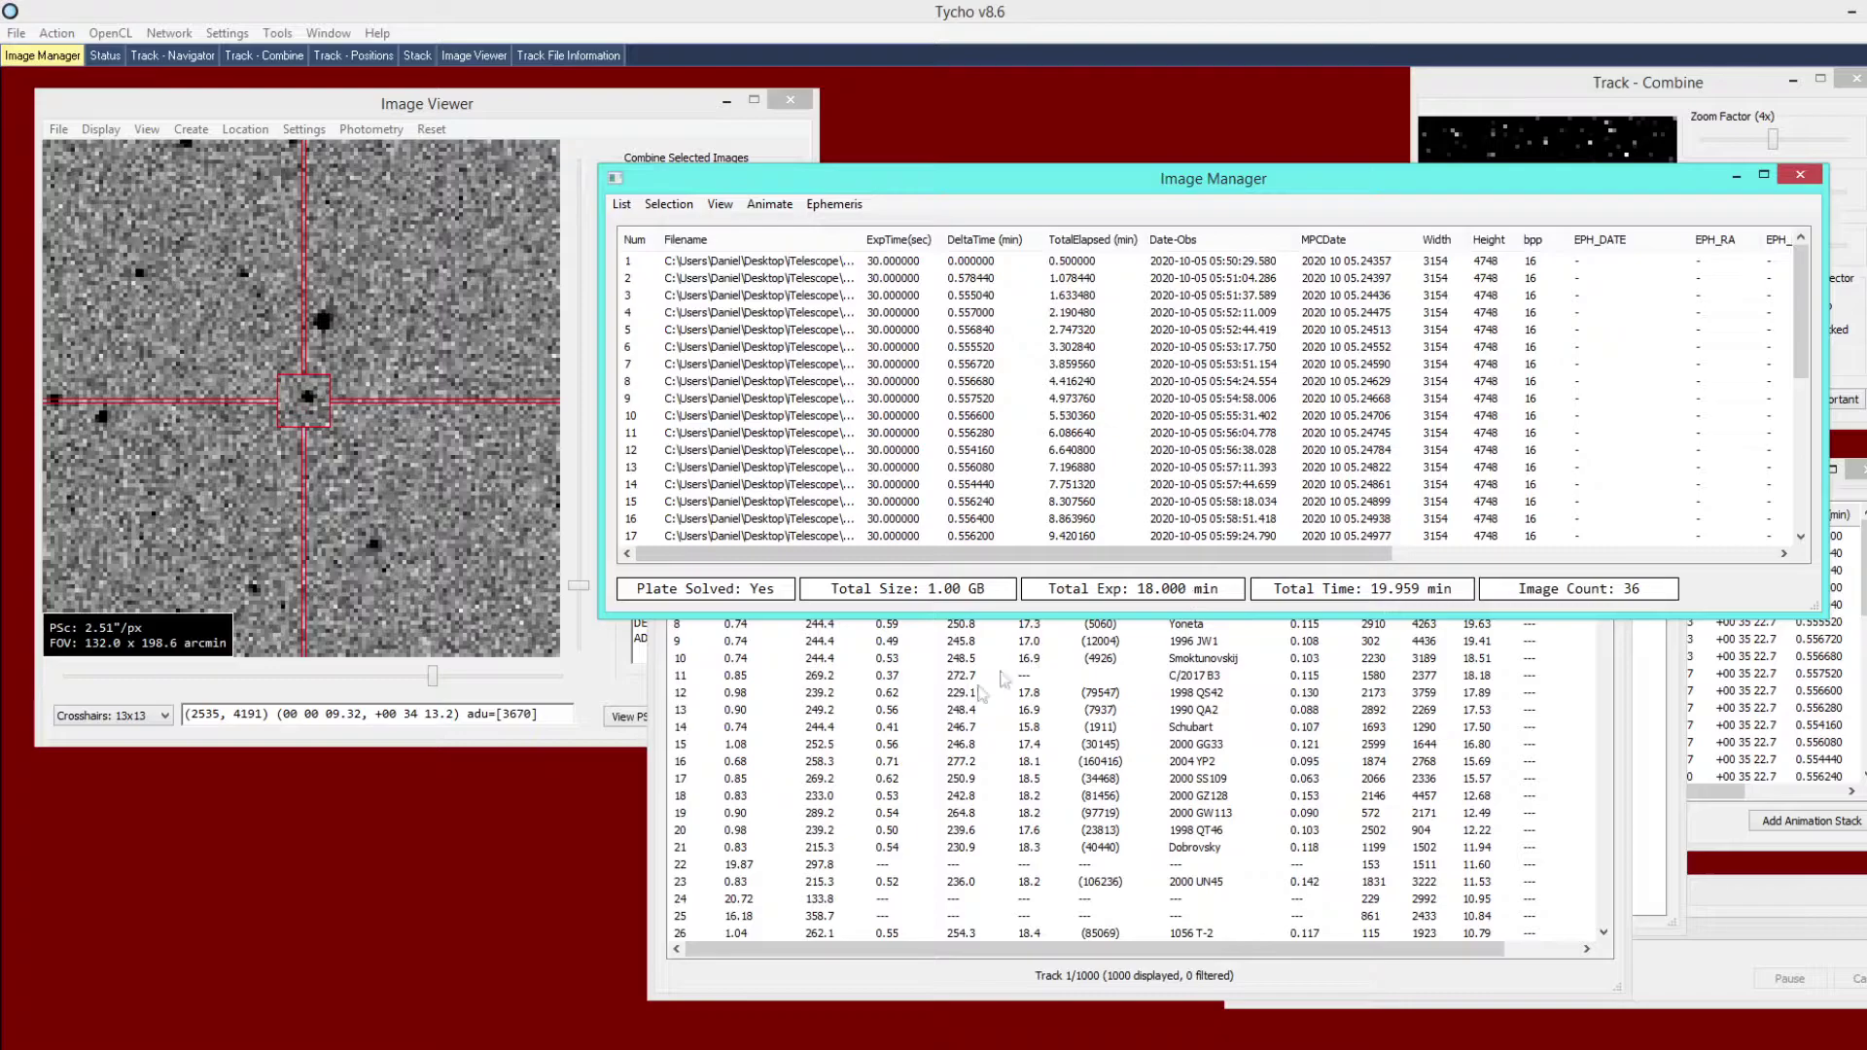
left_click(1215, 949)
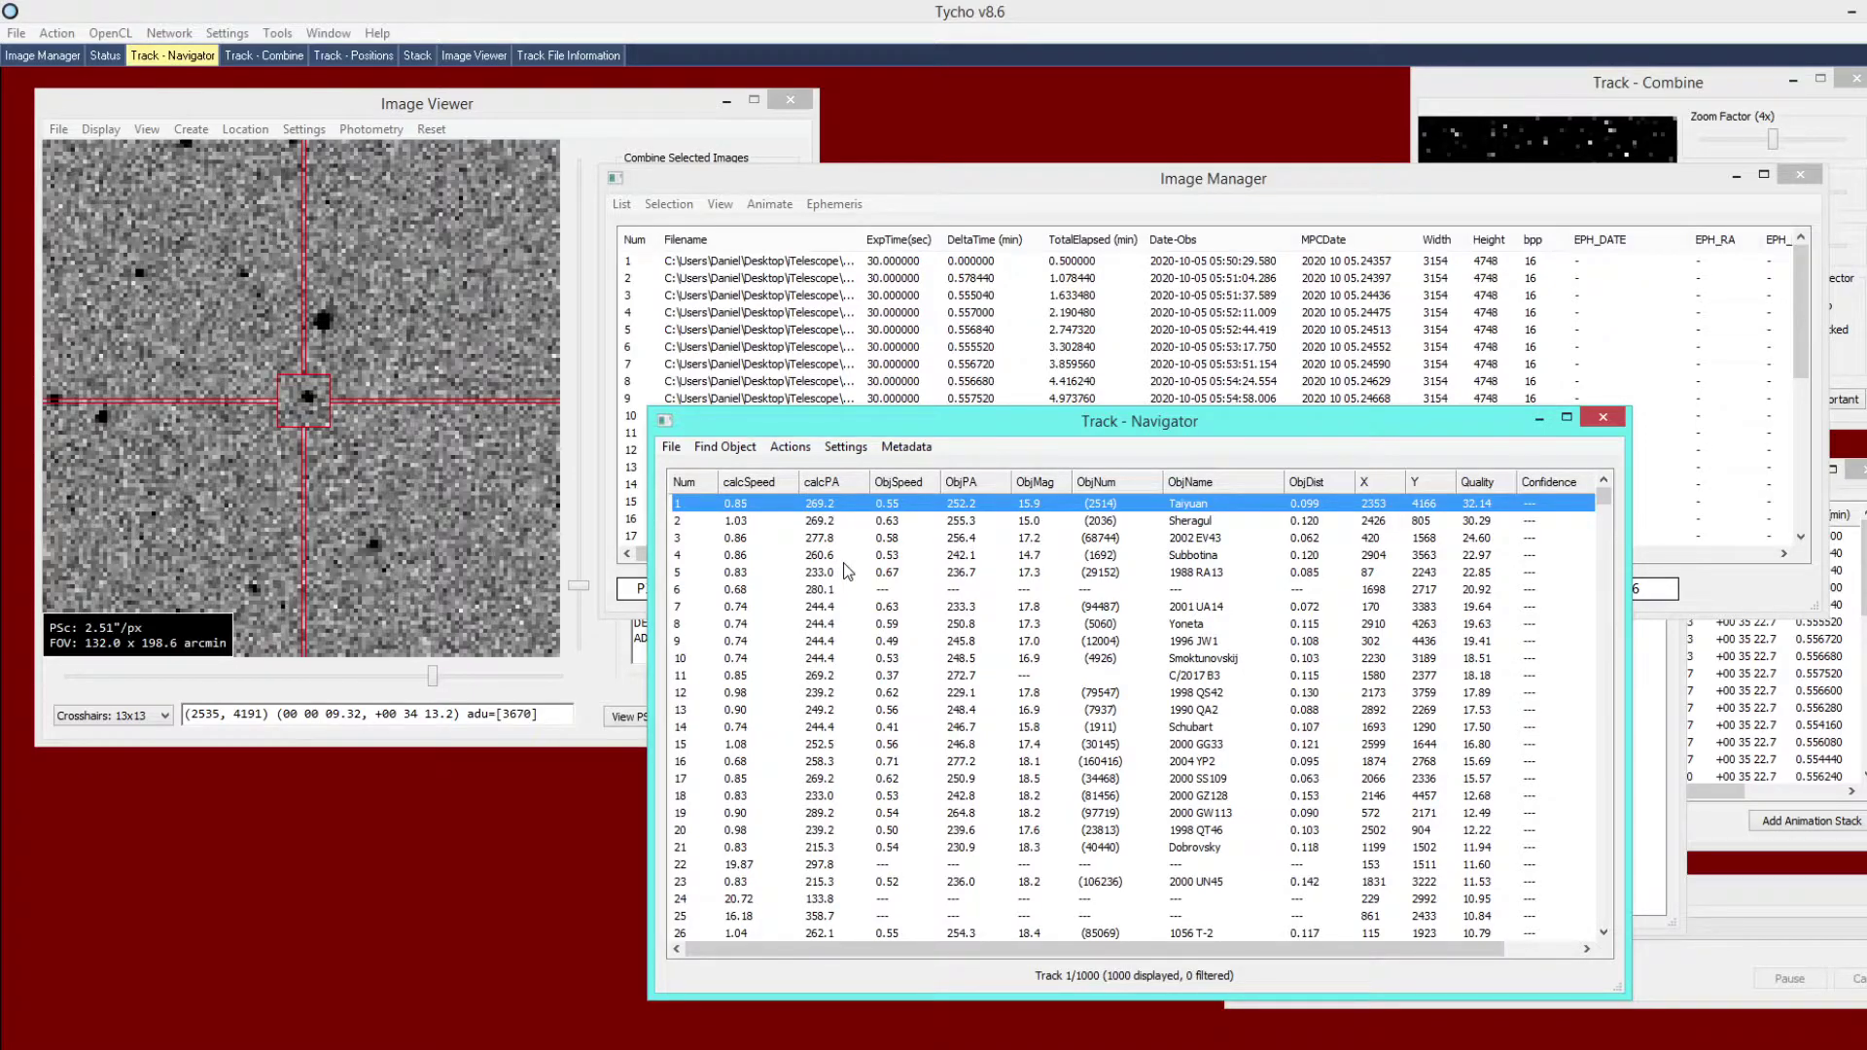
left_click(790, 446)
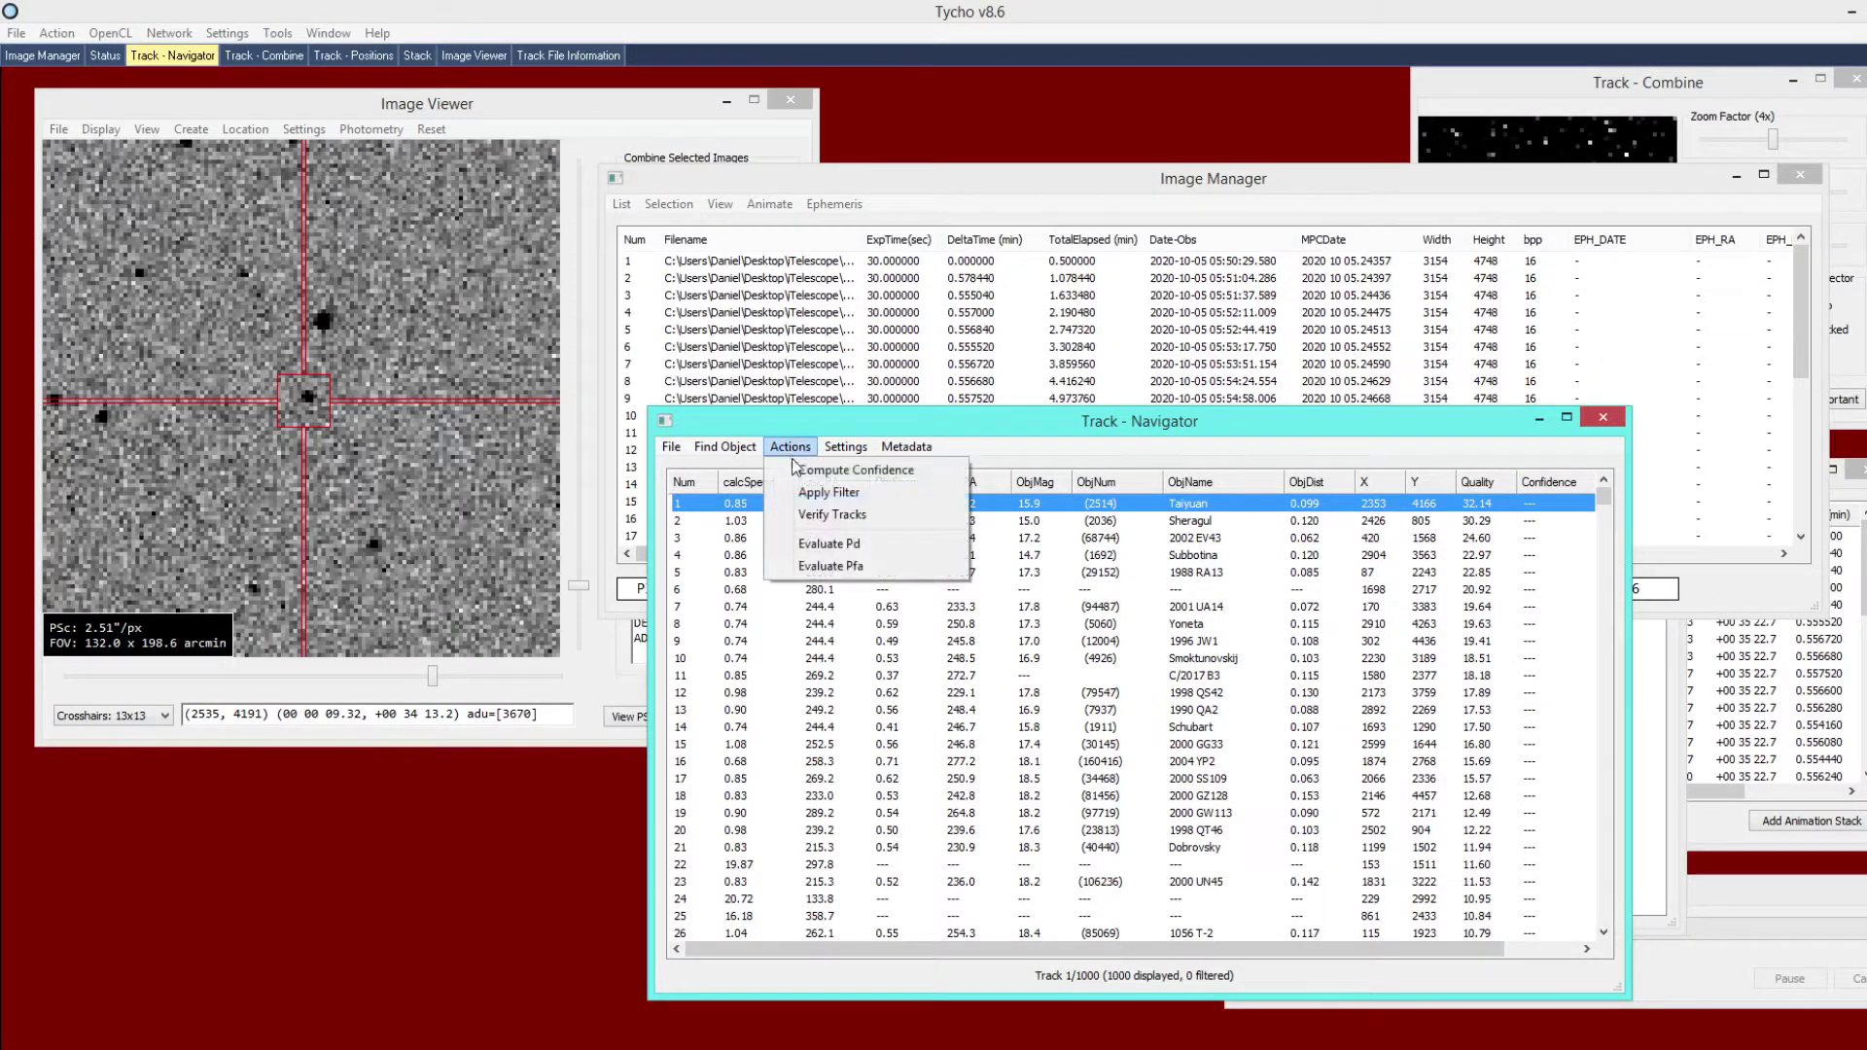
left_click(812, 466)
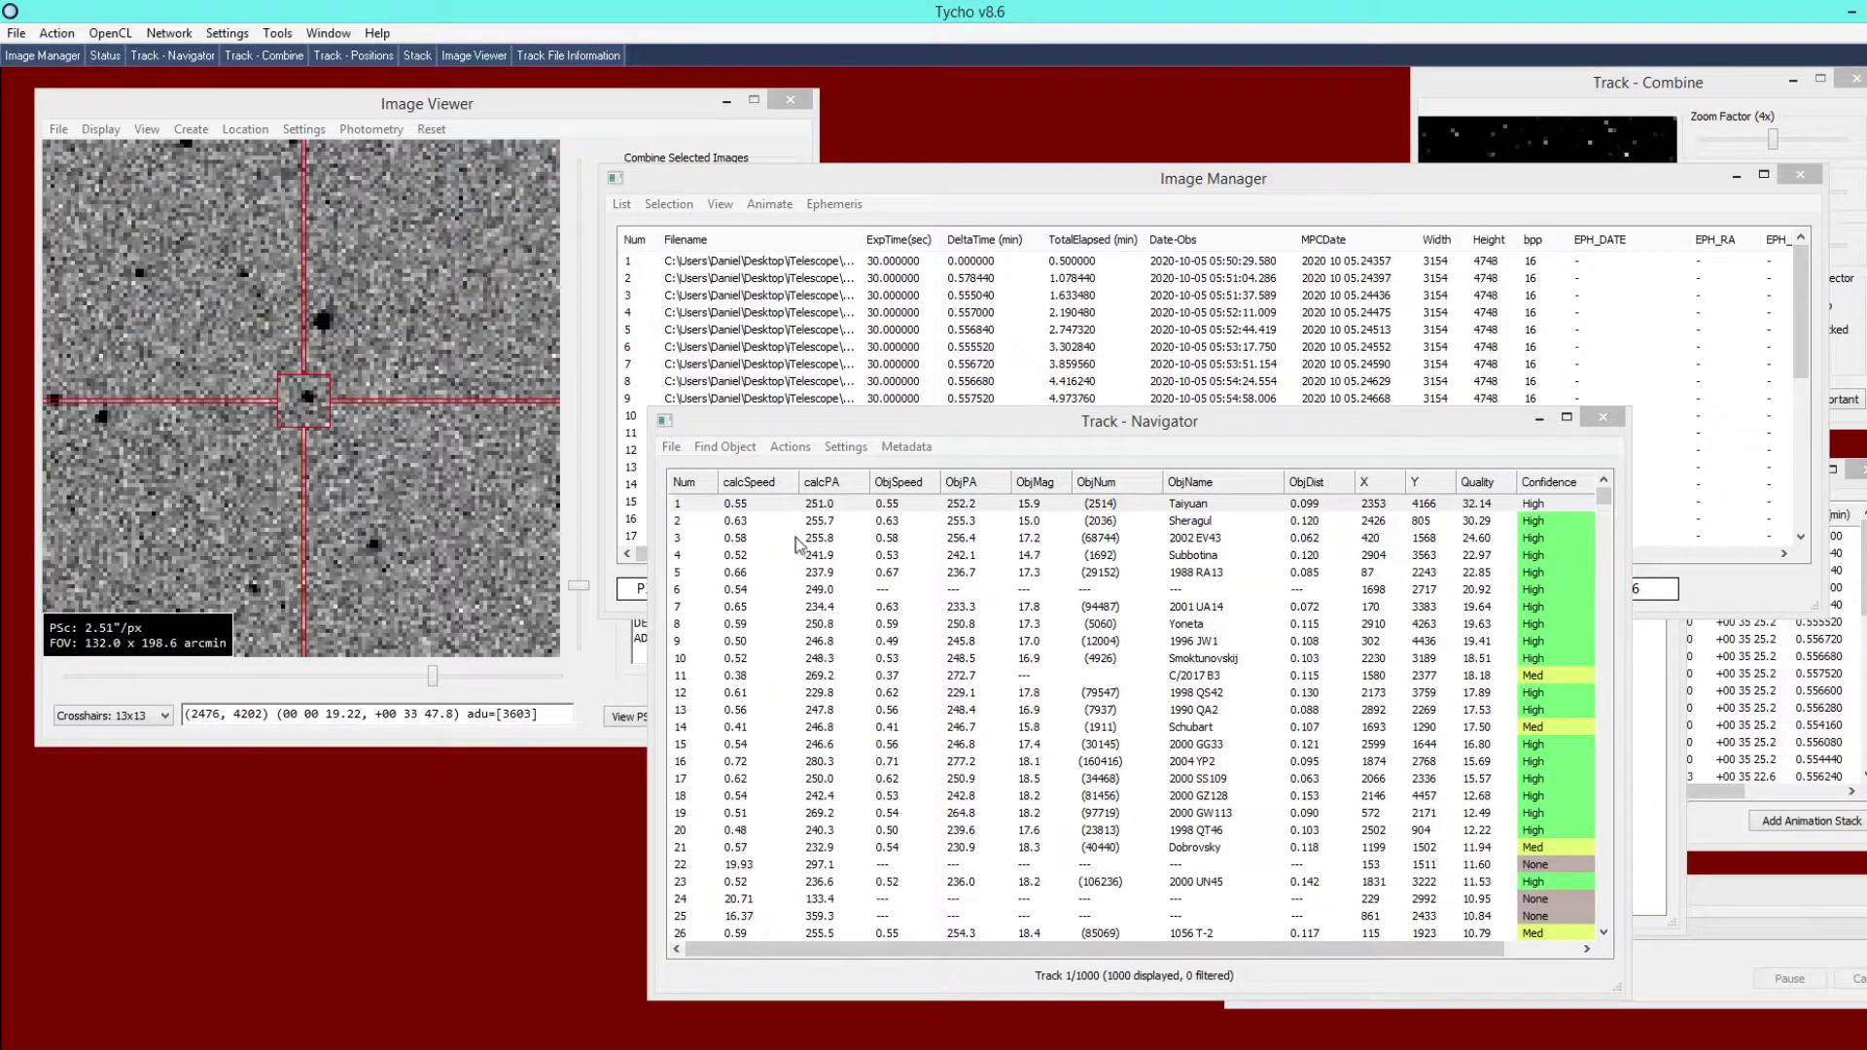
View track 2 (Sheragul), then open the unnamed track 6 for verification.
left_click(754, 523)
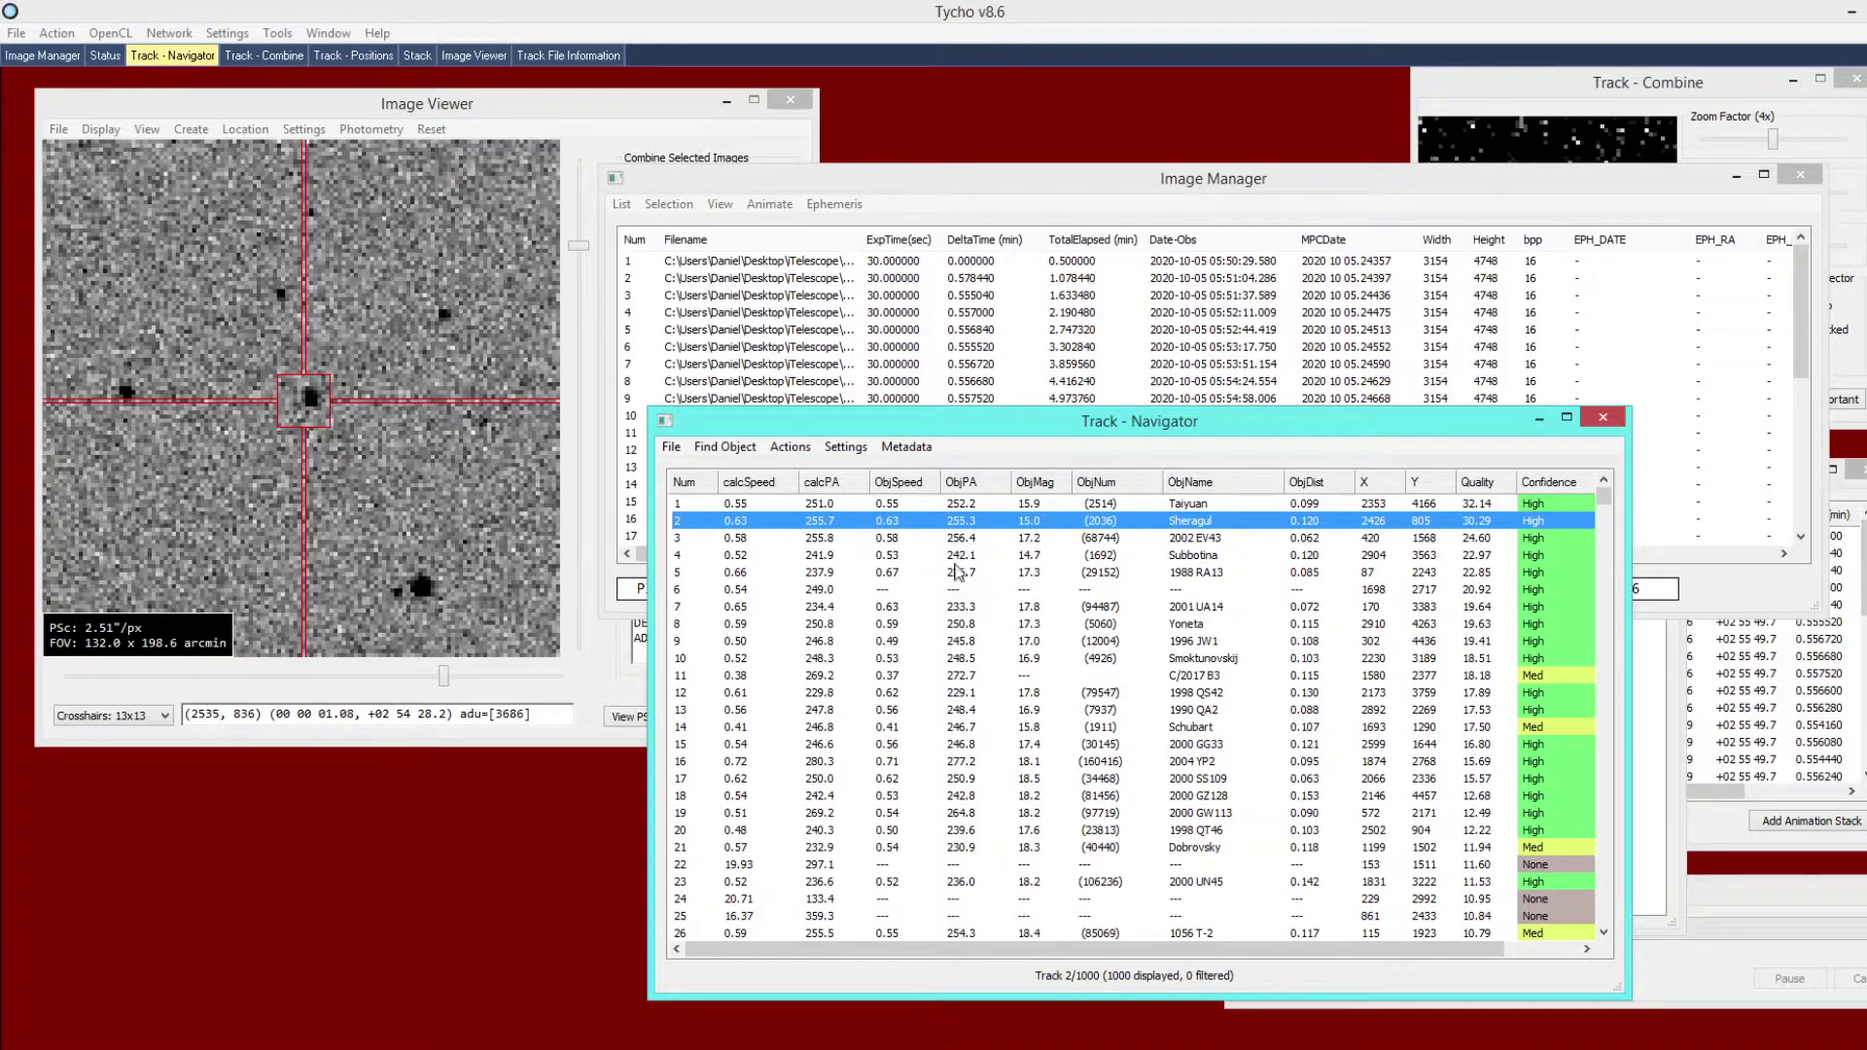
left_click(1065, 590)
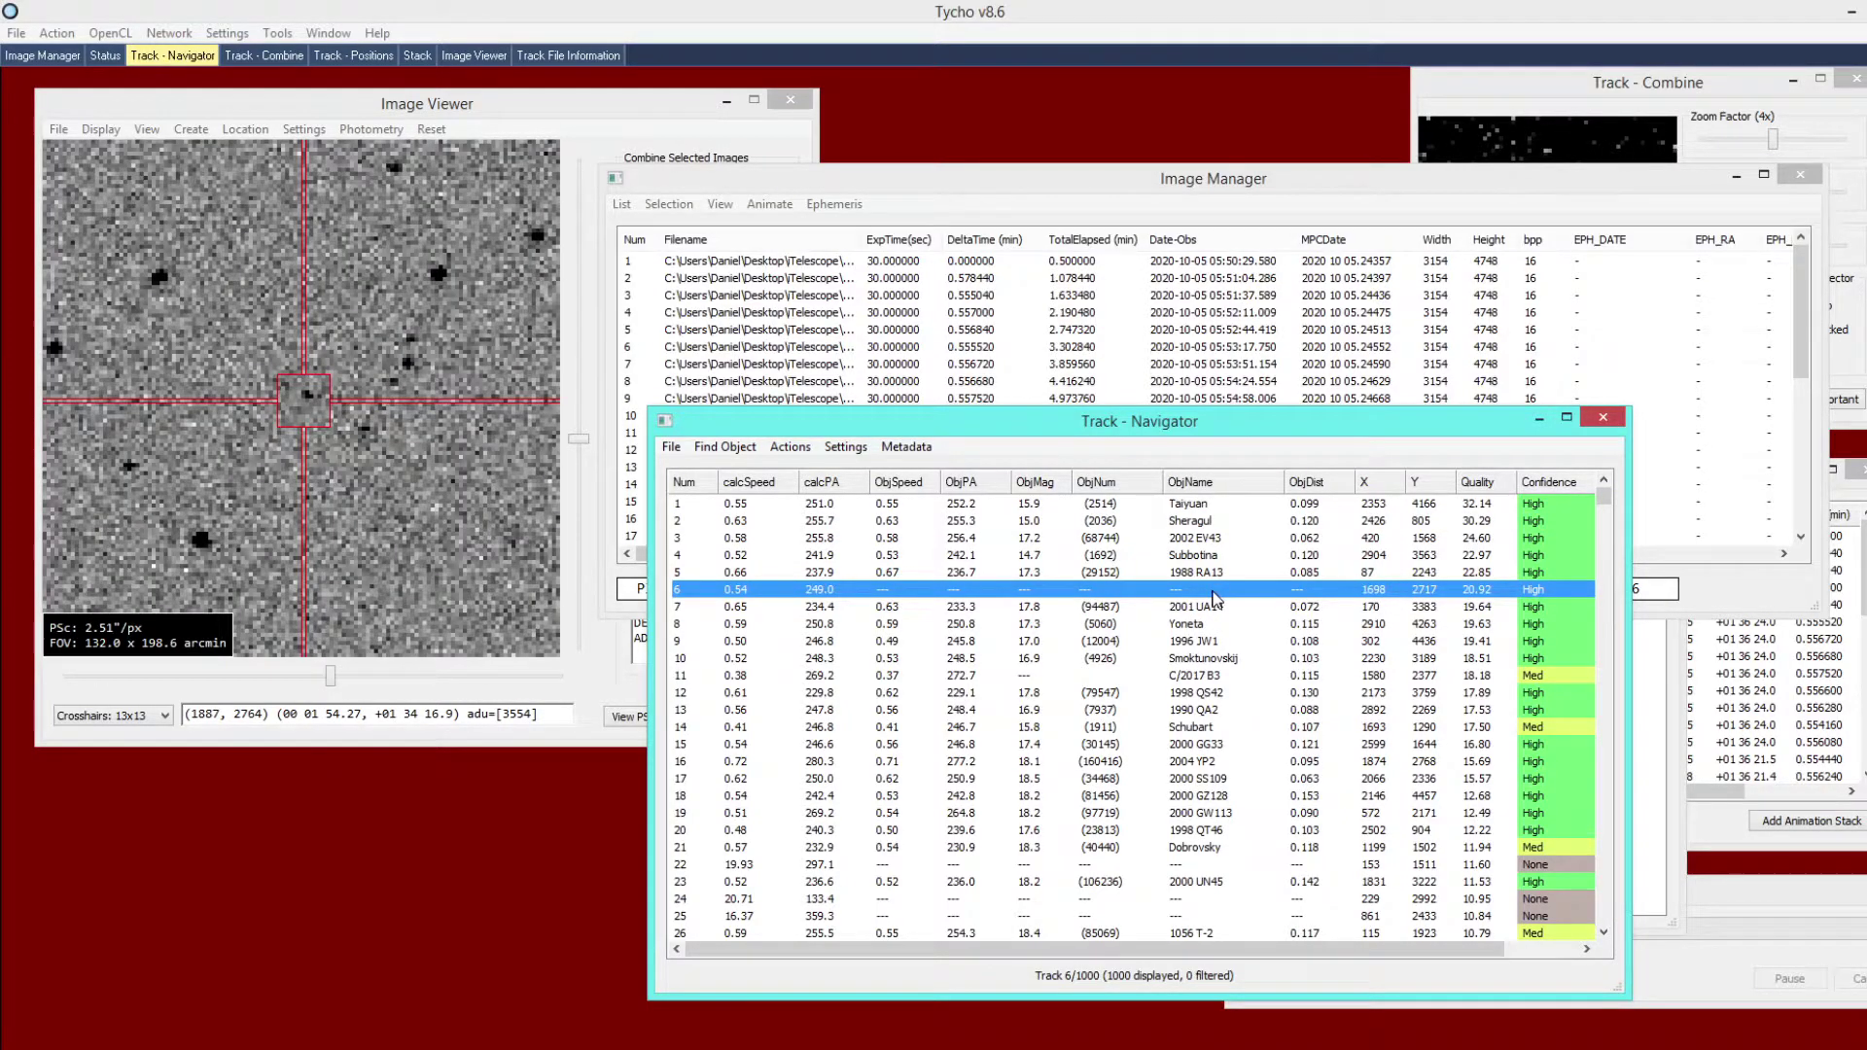
double_click(1214, 598)
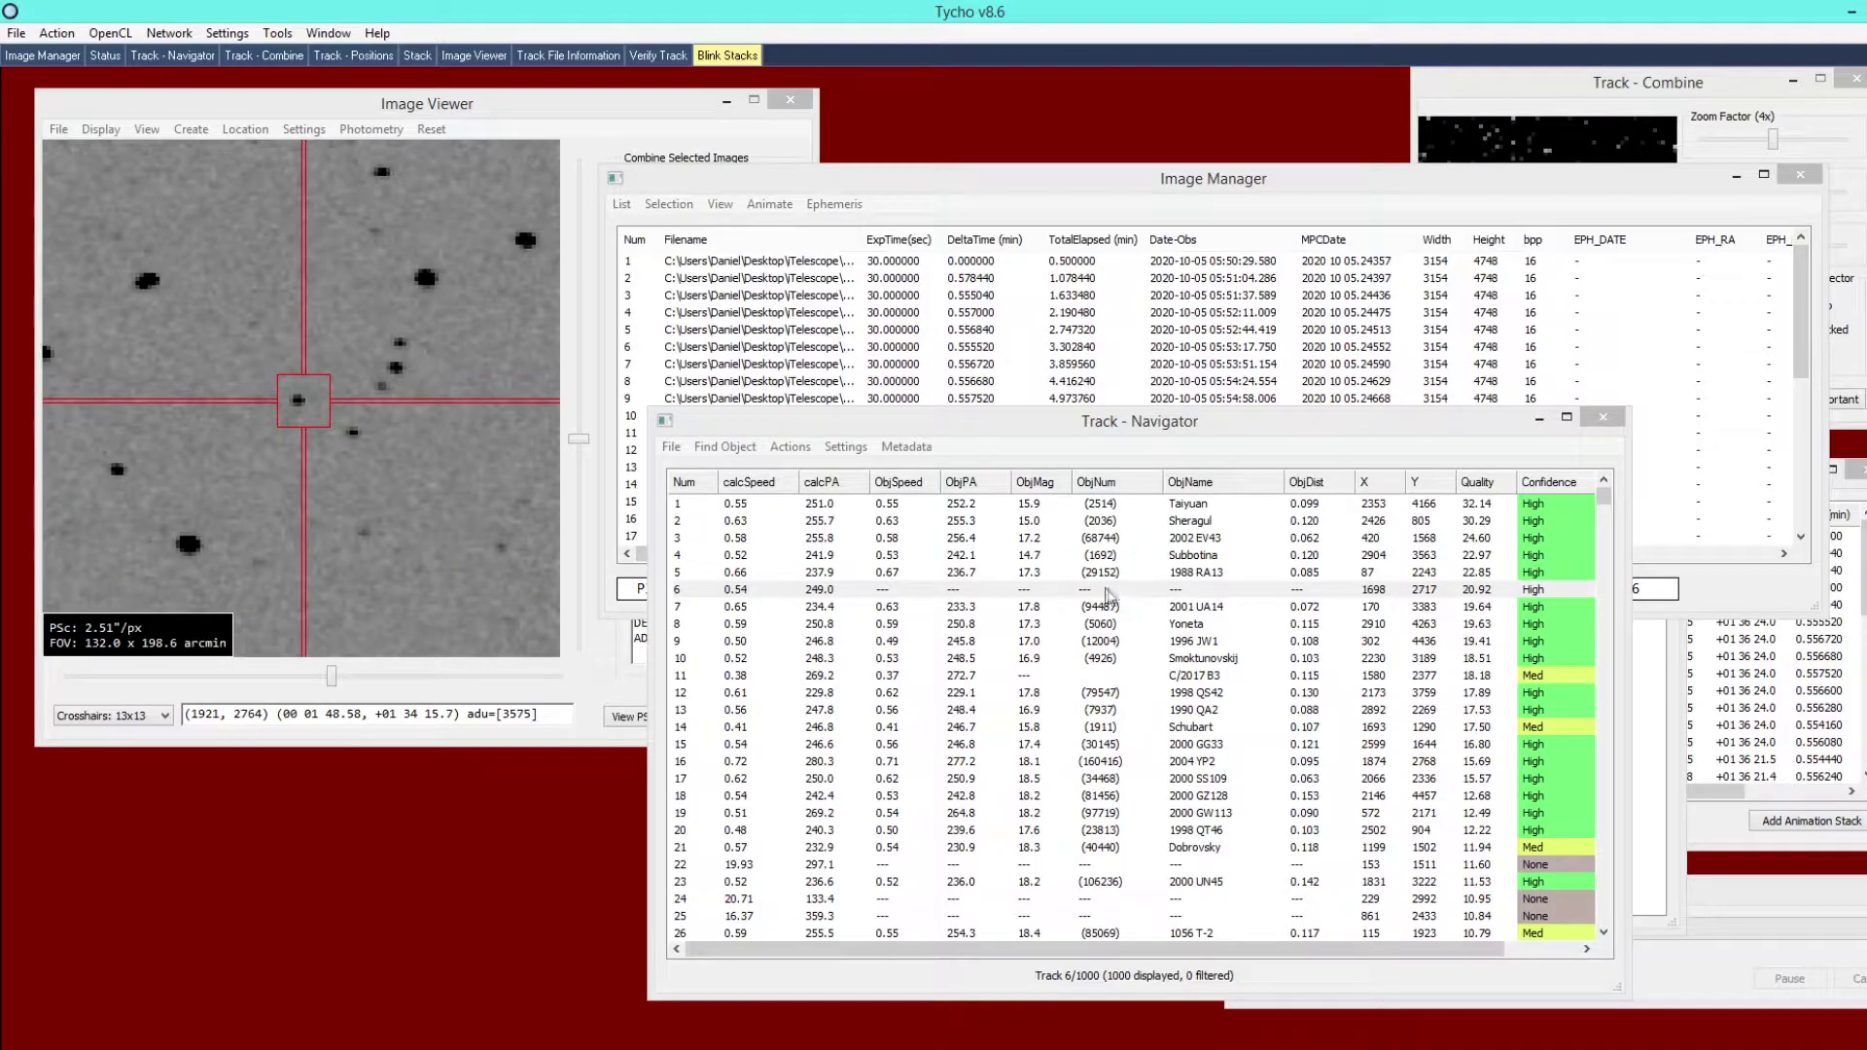
left_click(346, 437)
scroll(344, 434, "down", 1)
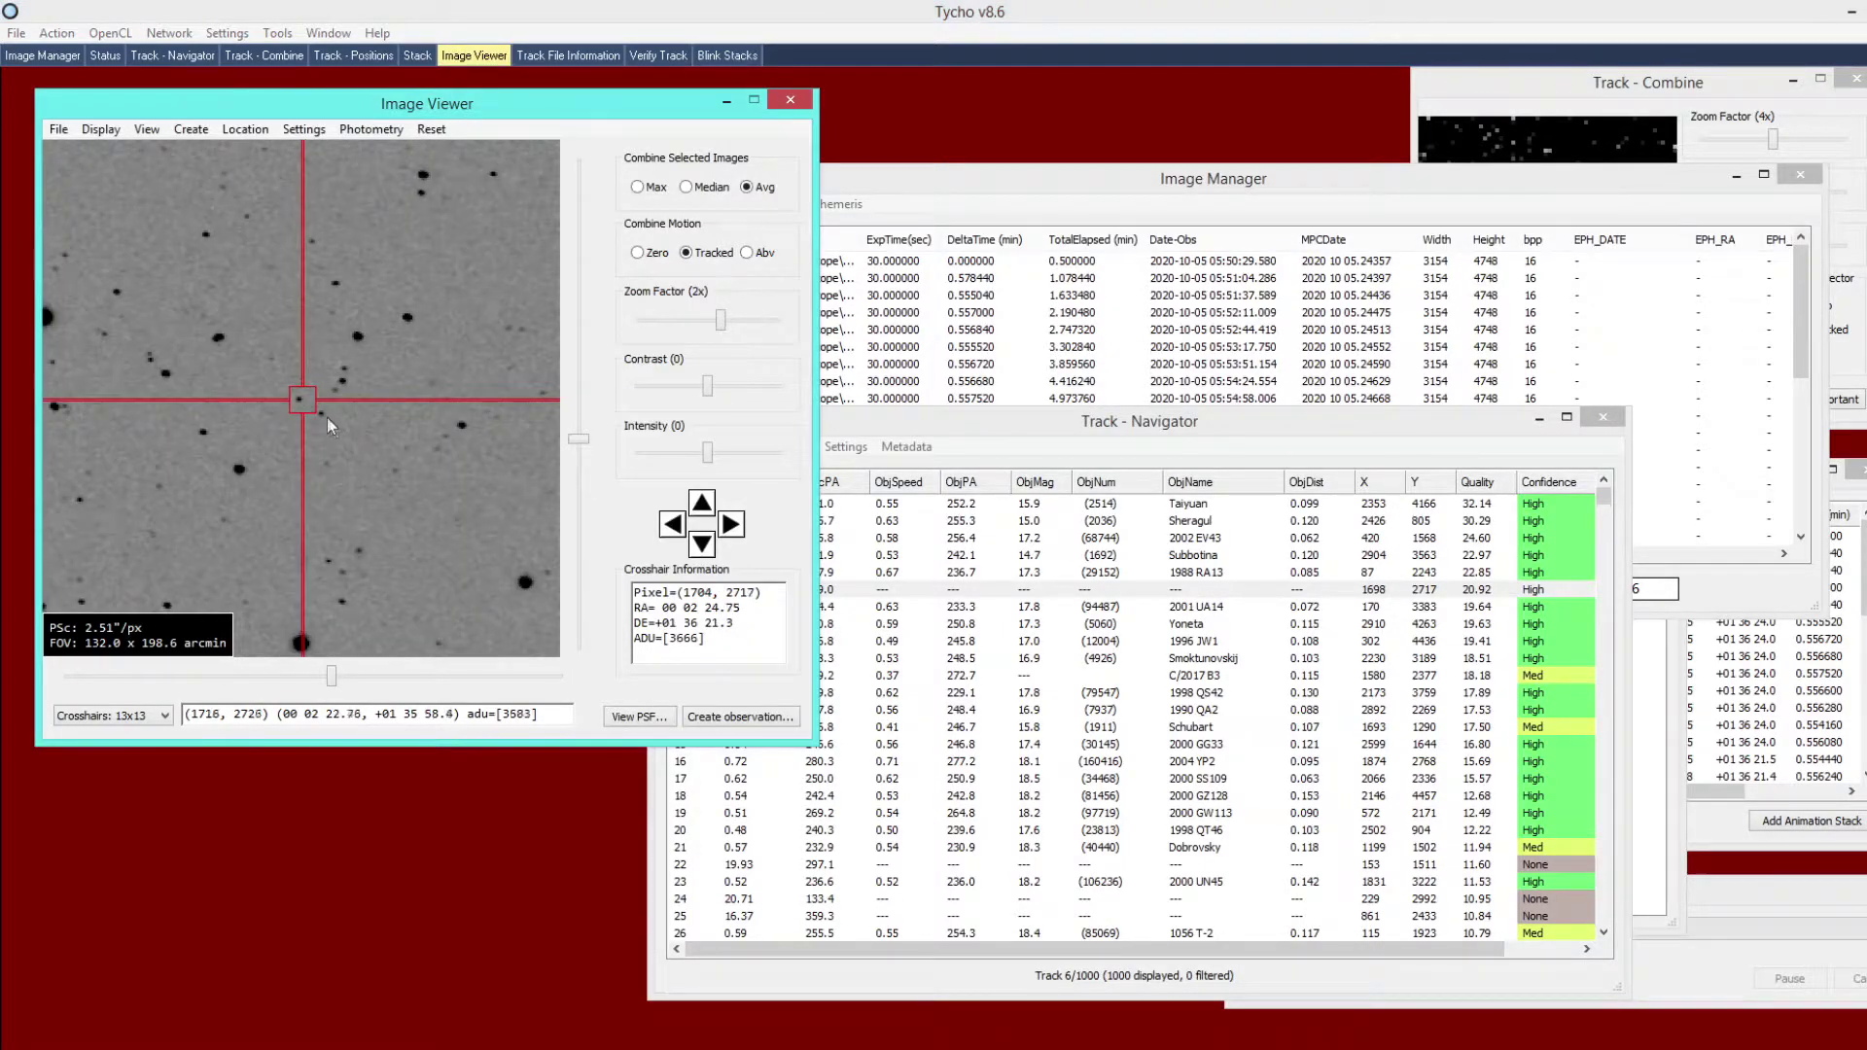
Load known objects to identify the tracks.
left_click(1008, 597)
left_click(671, 446)
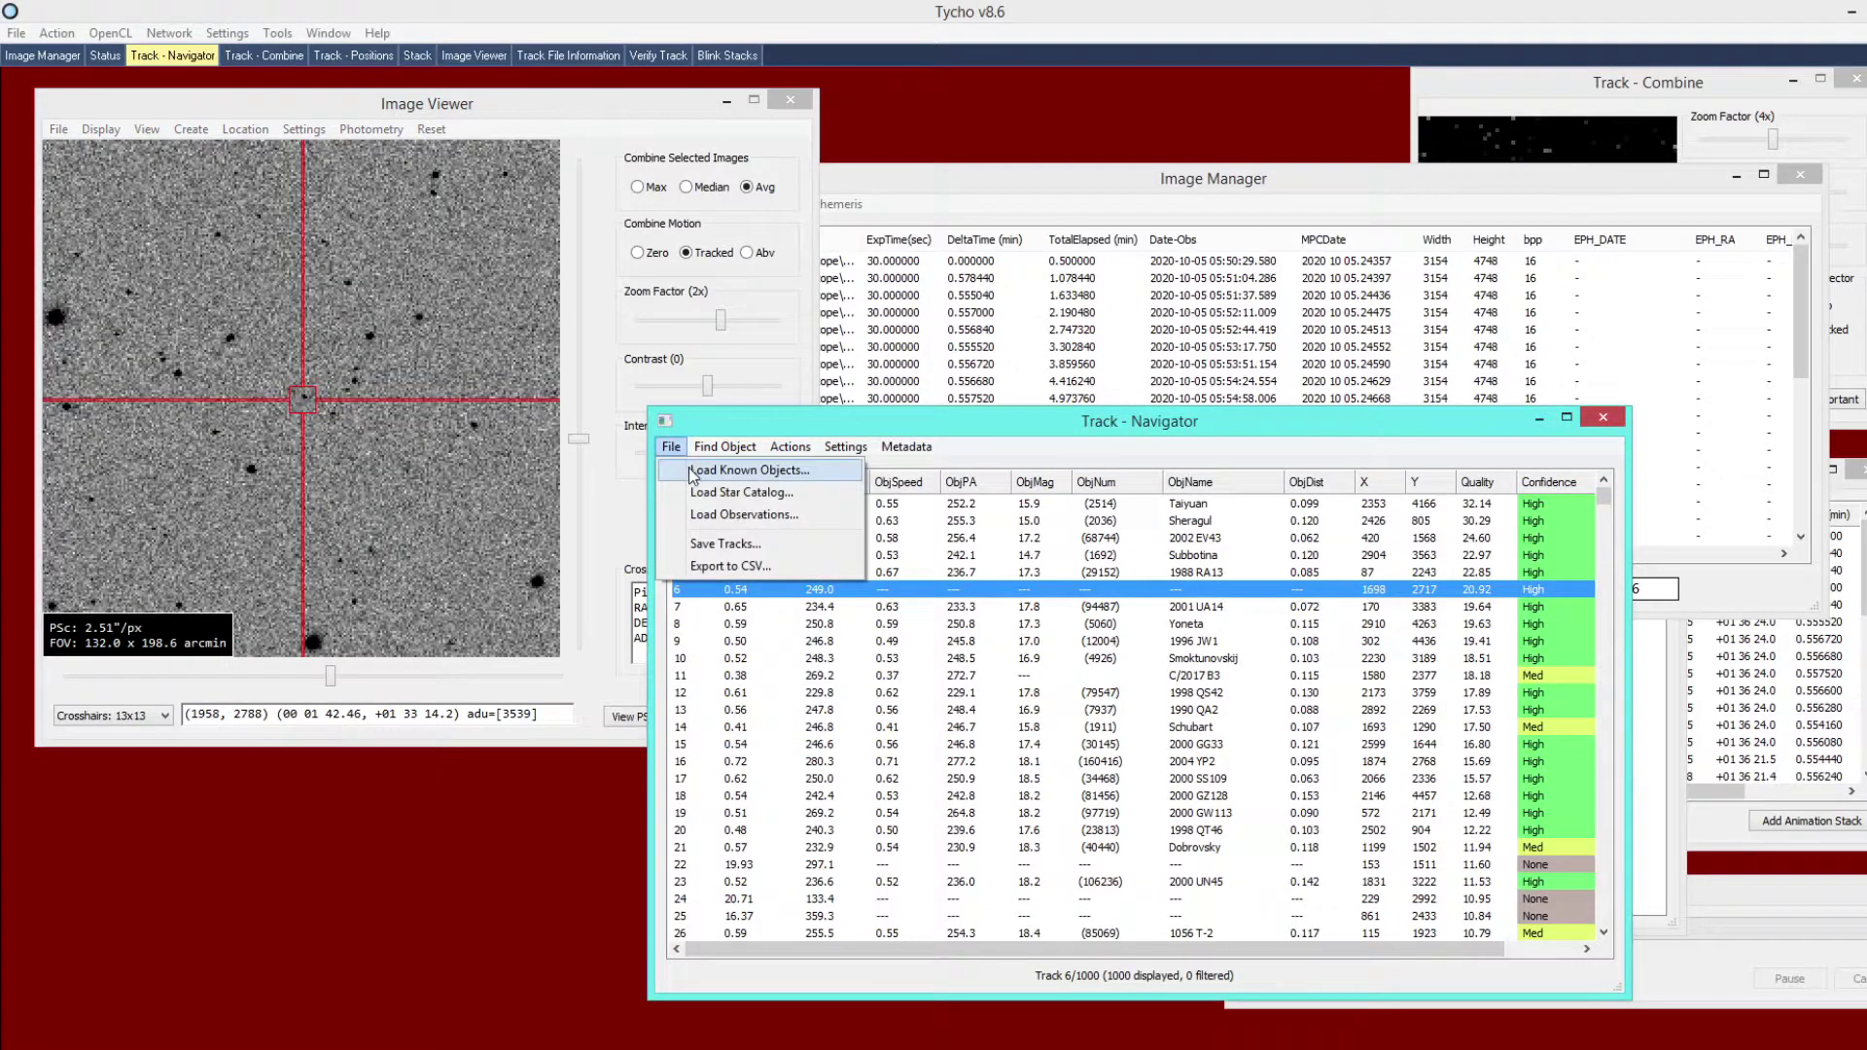
left_click(697, 472)
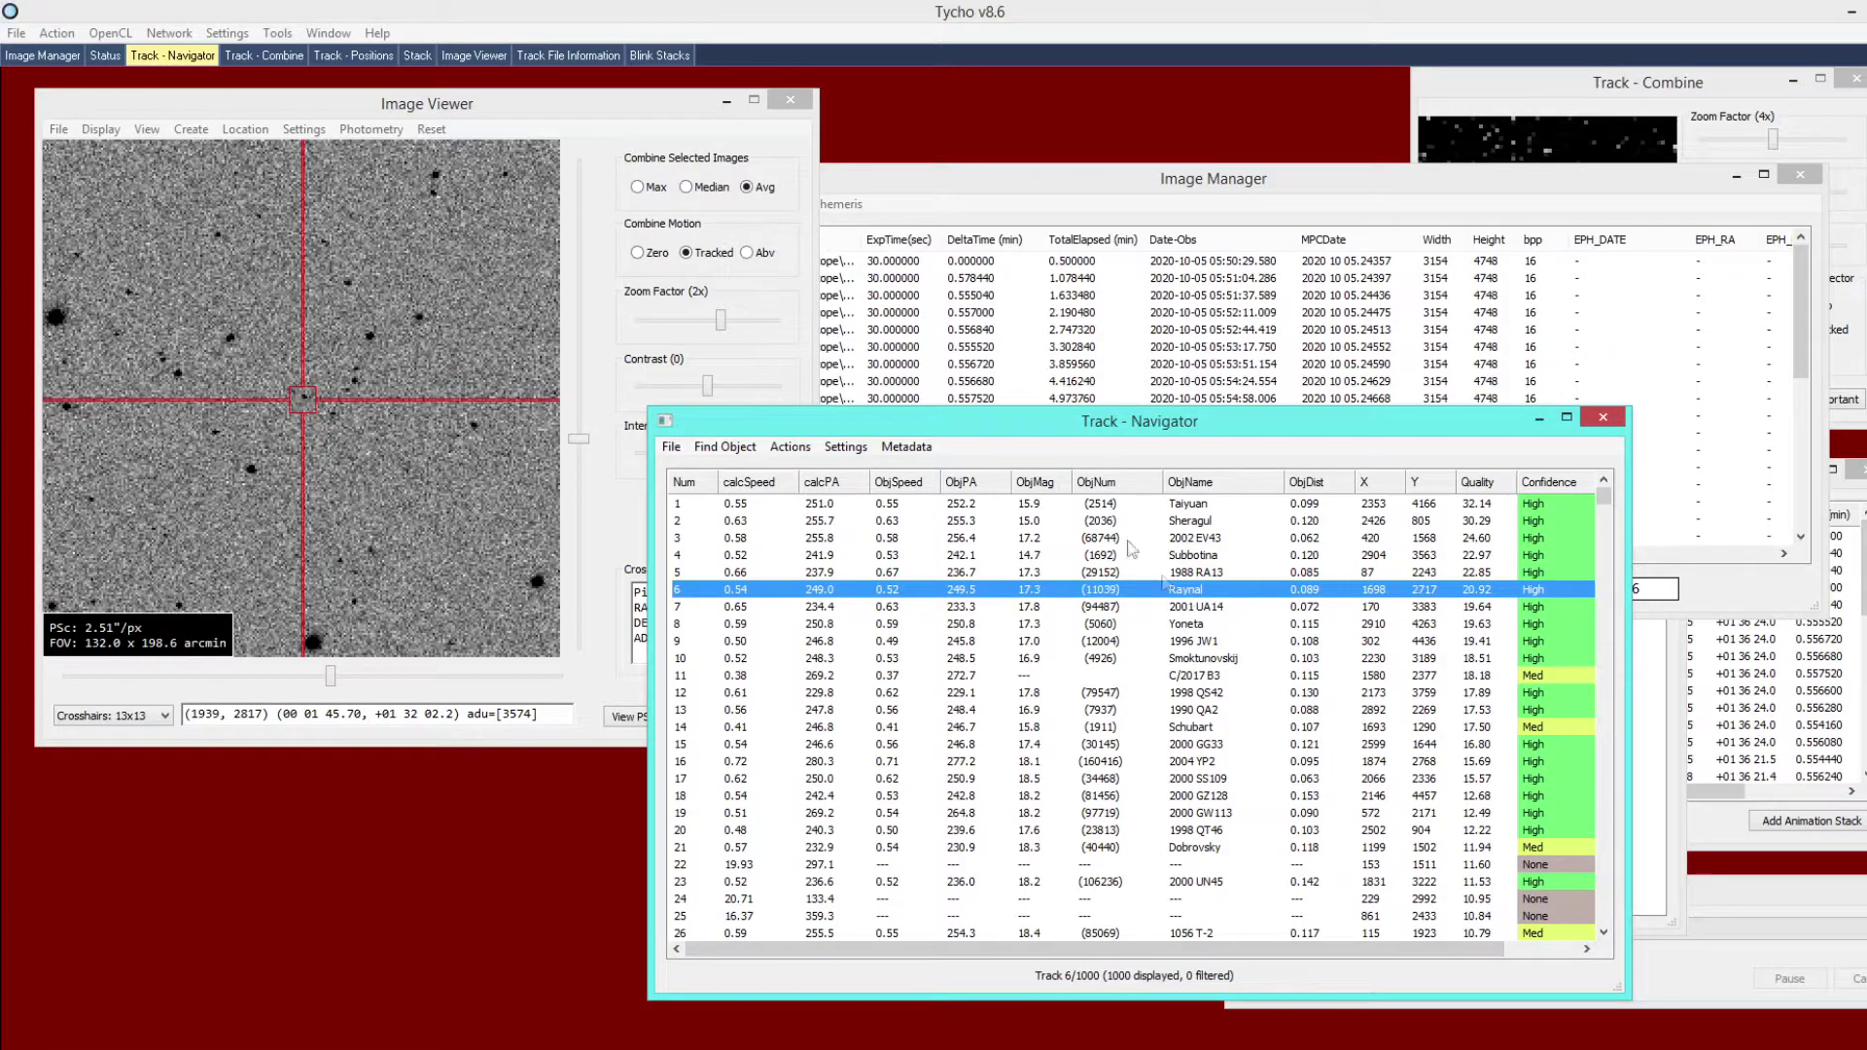
Check the Known Object Database settings and close them without changes.
left_click(227, 34)
left_click(249, 58)
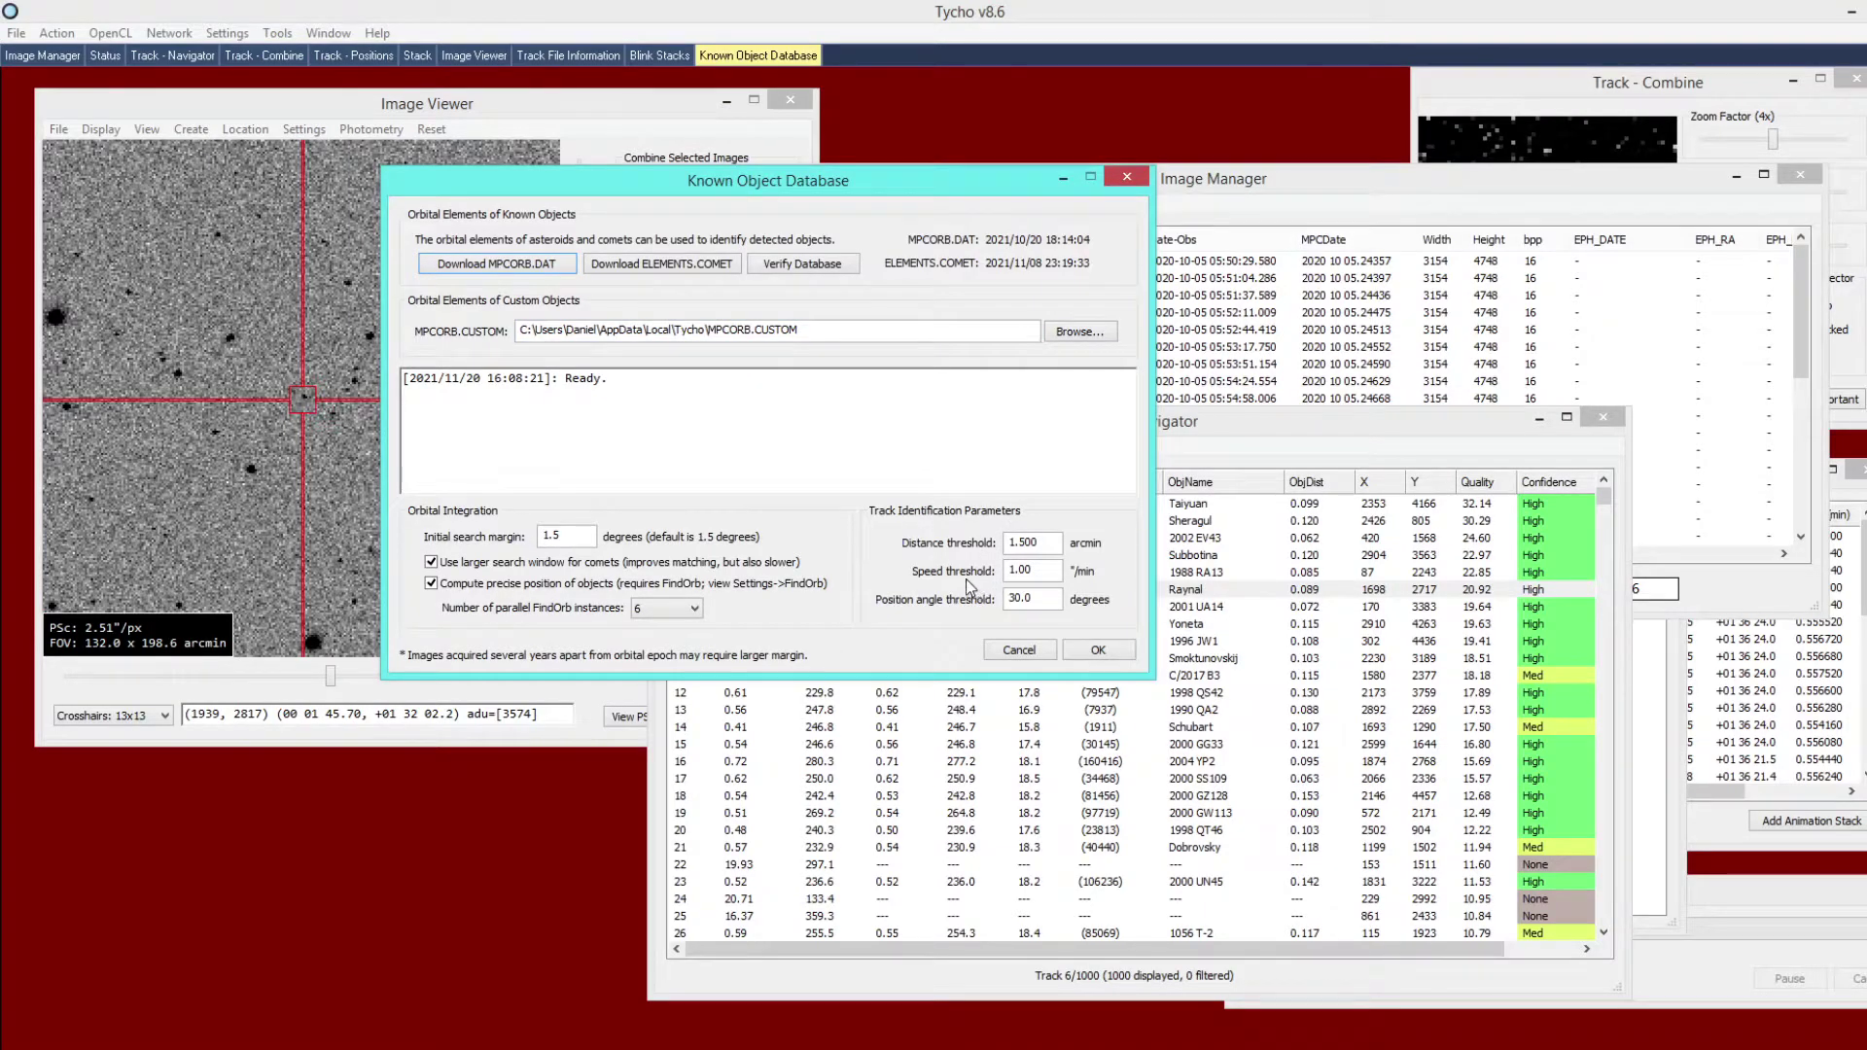
left_click(1018, 649)
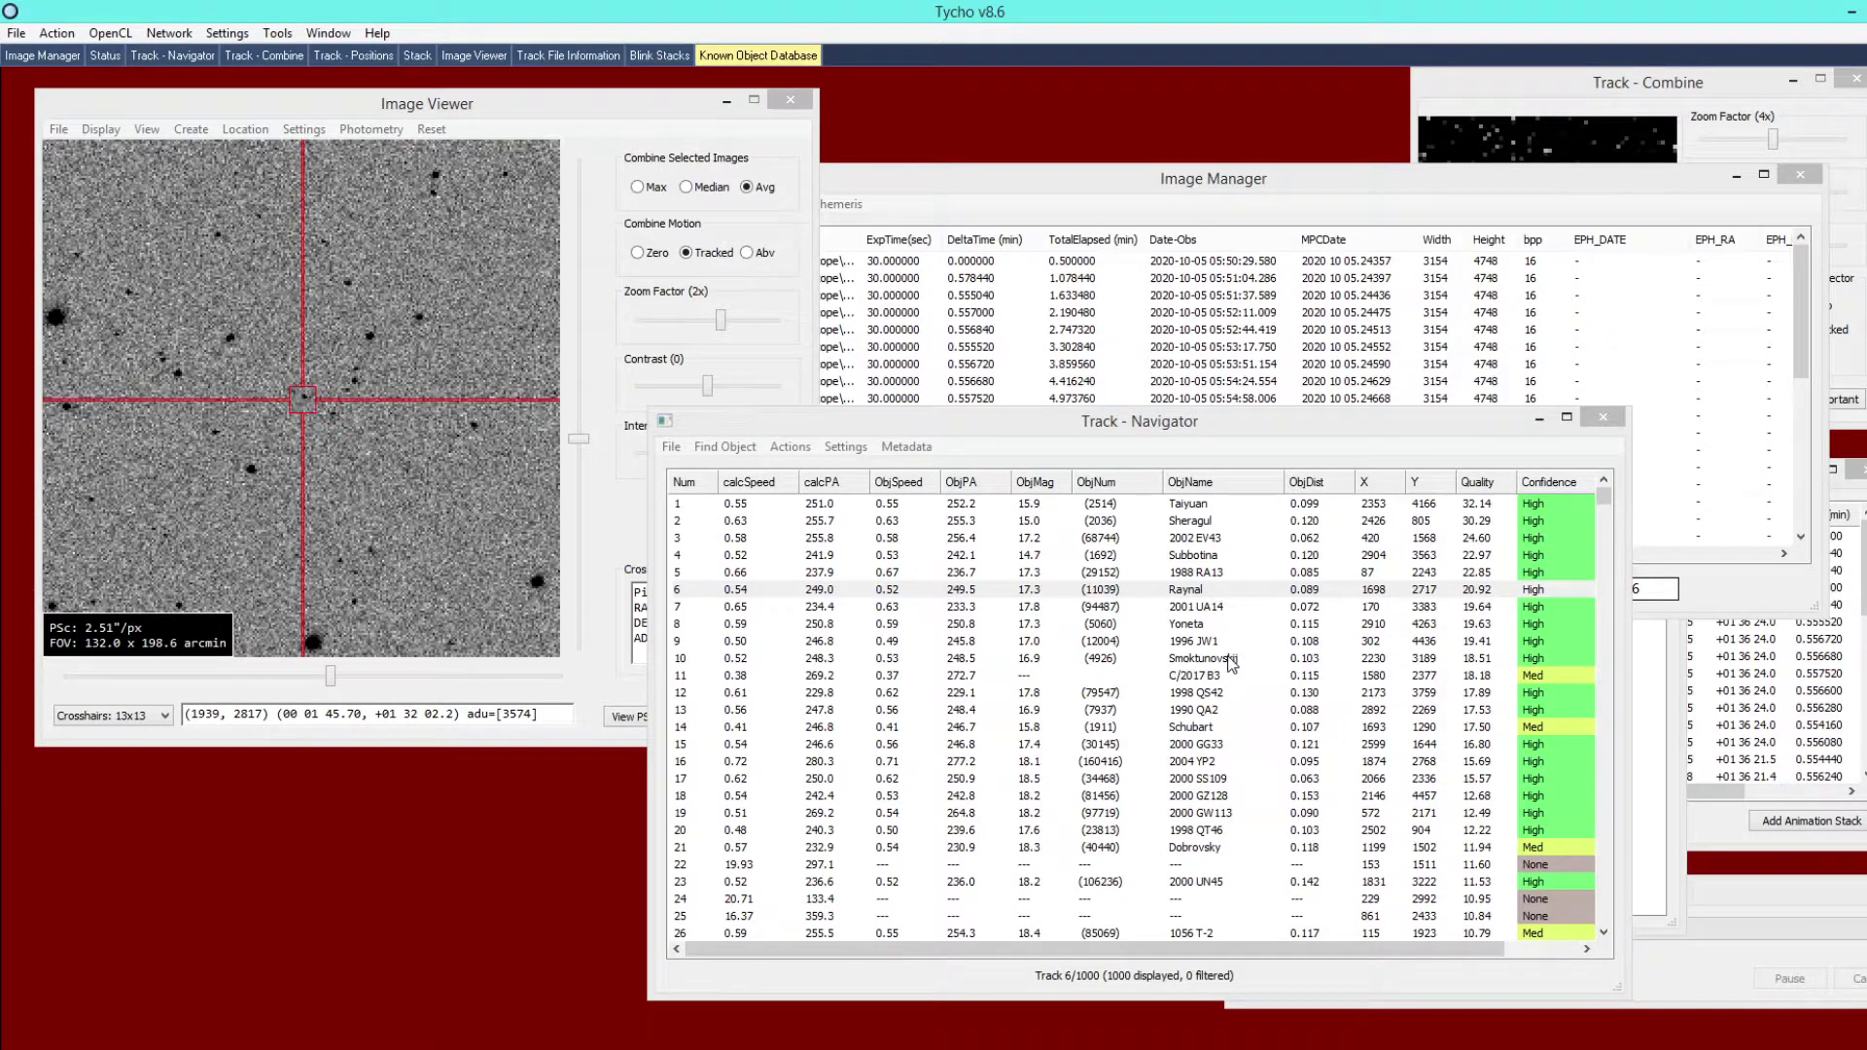
Sort the tracks by confidence.
left_click(1552, 490)
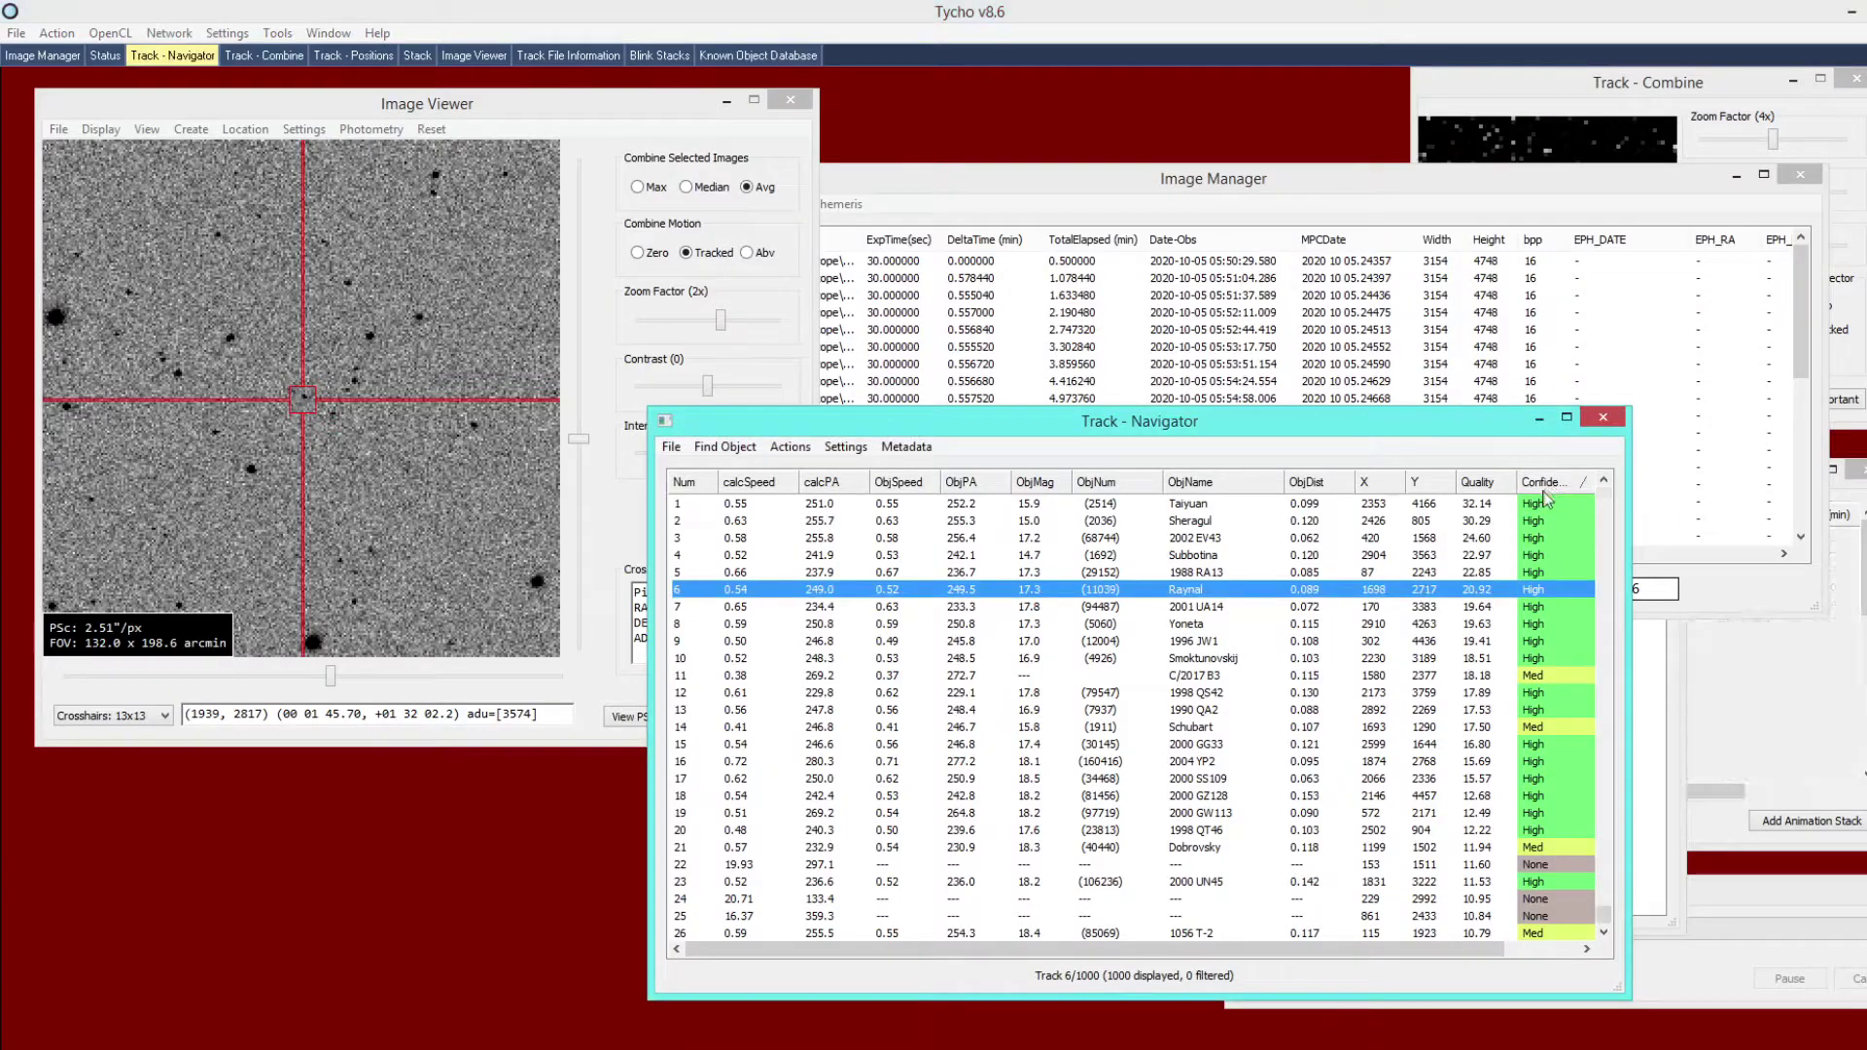
scroll(1556, 526, "up", 1)
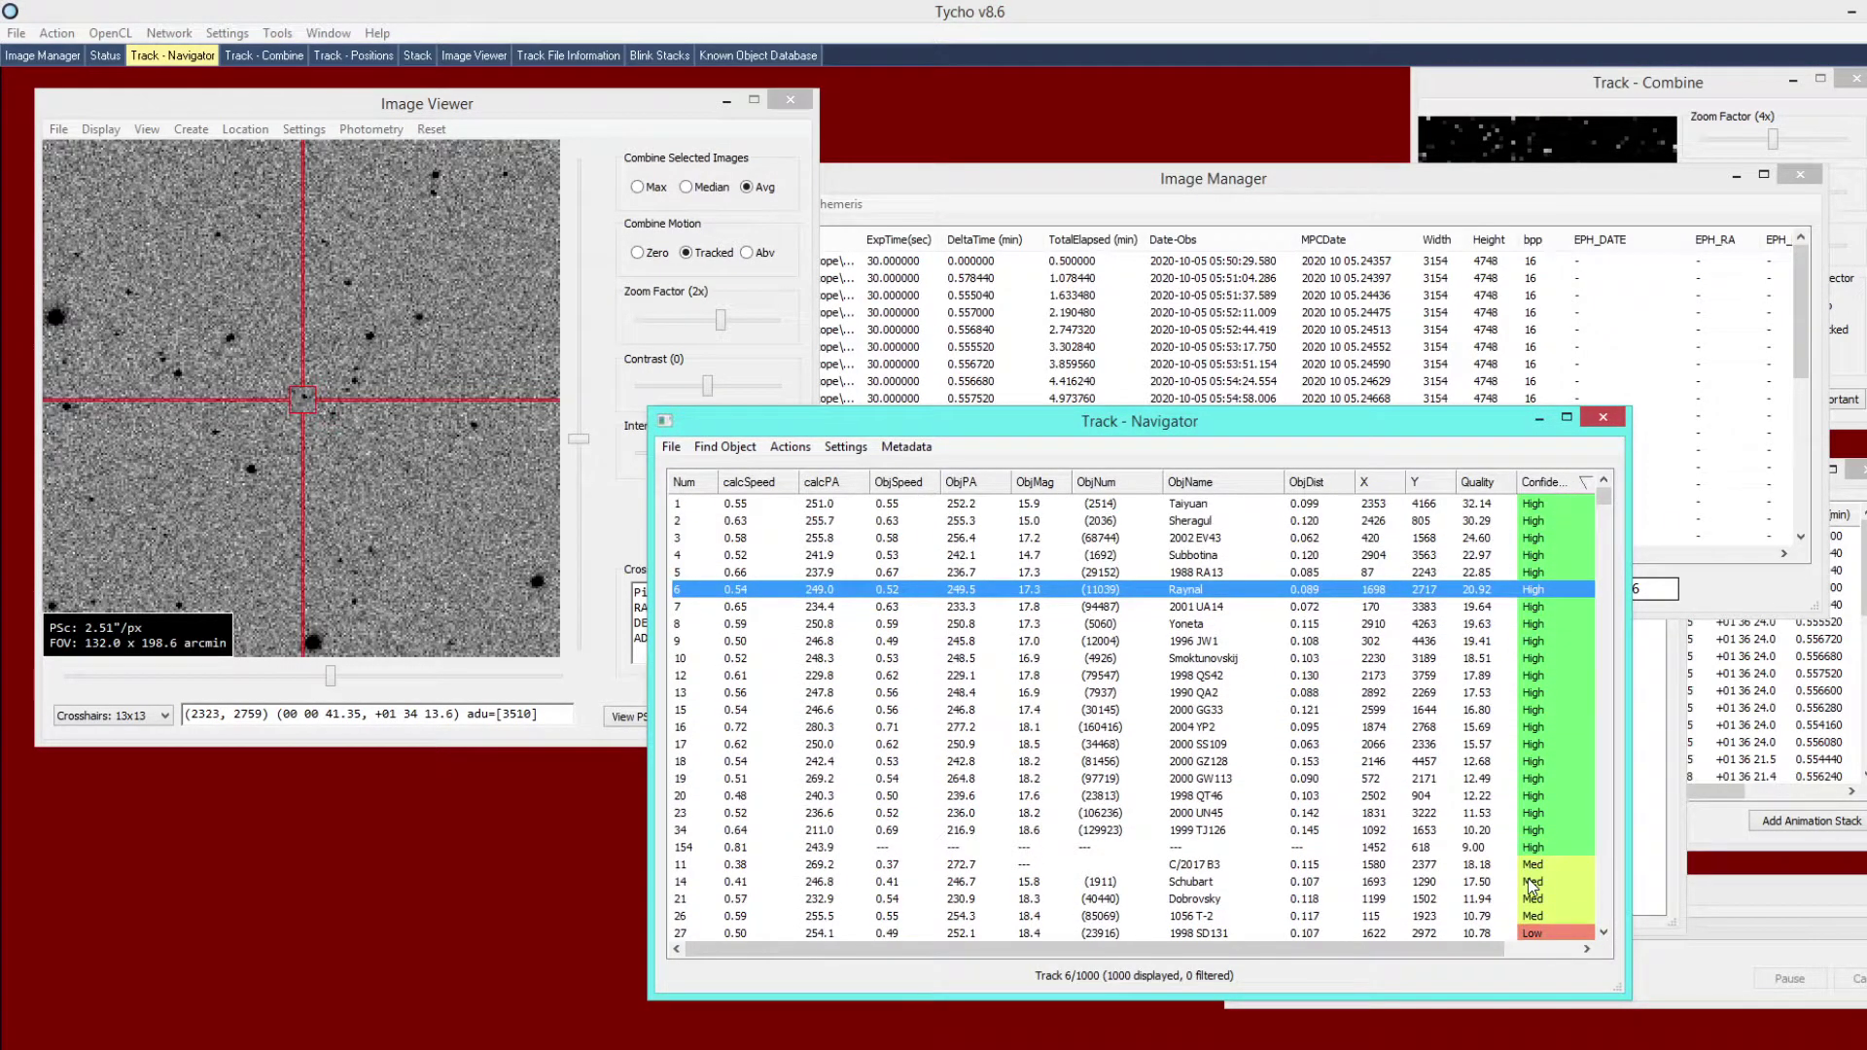
scroll(1531, 887, "down", 1)
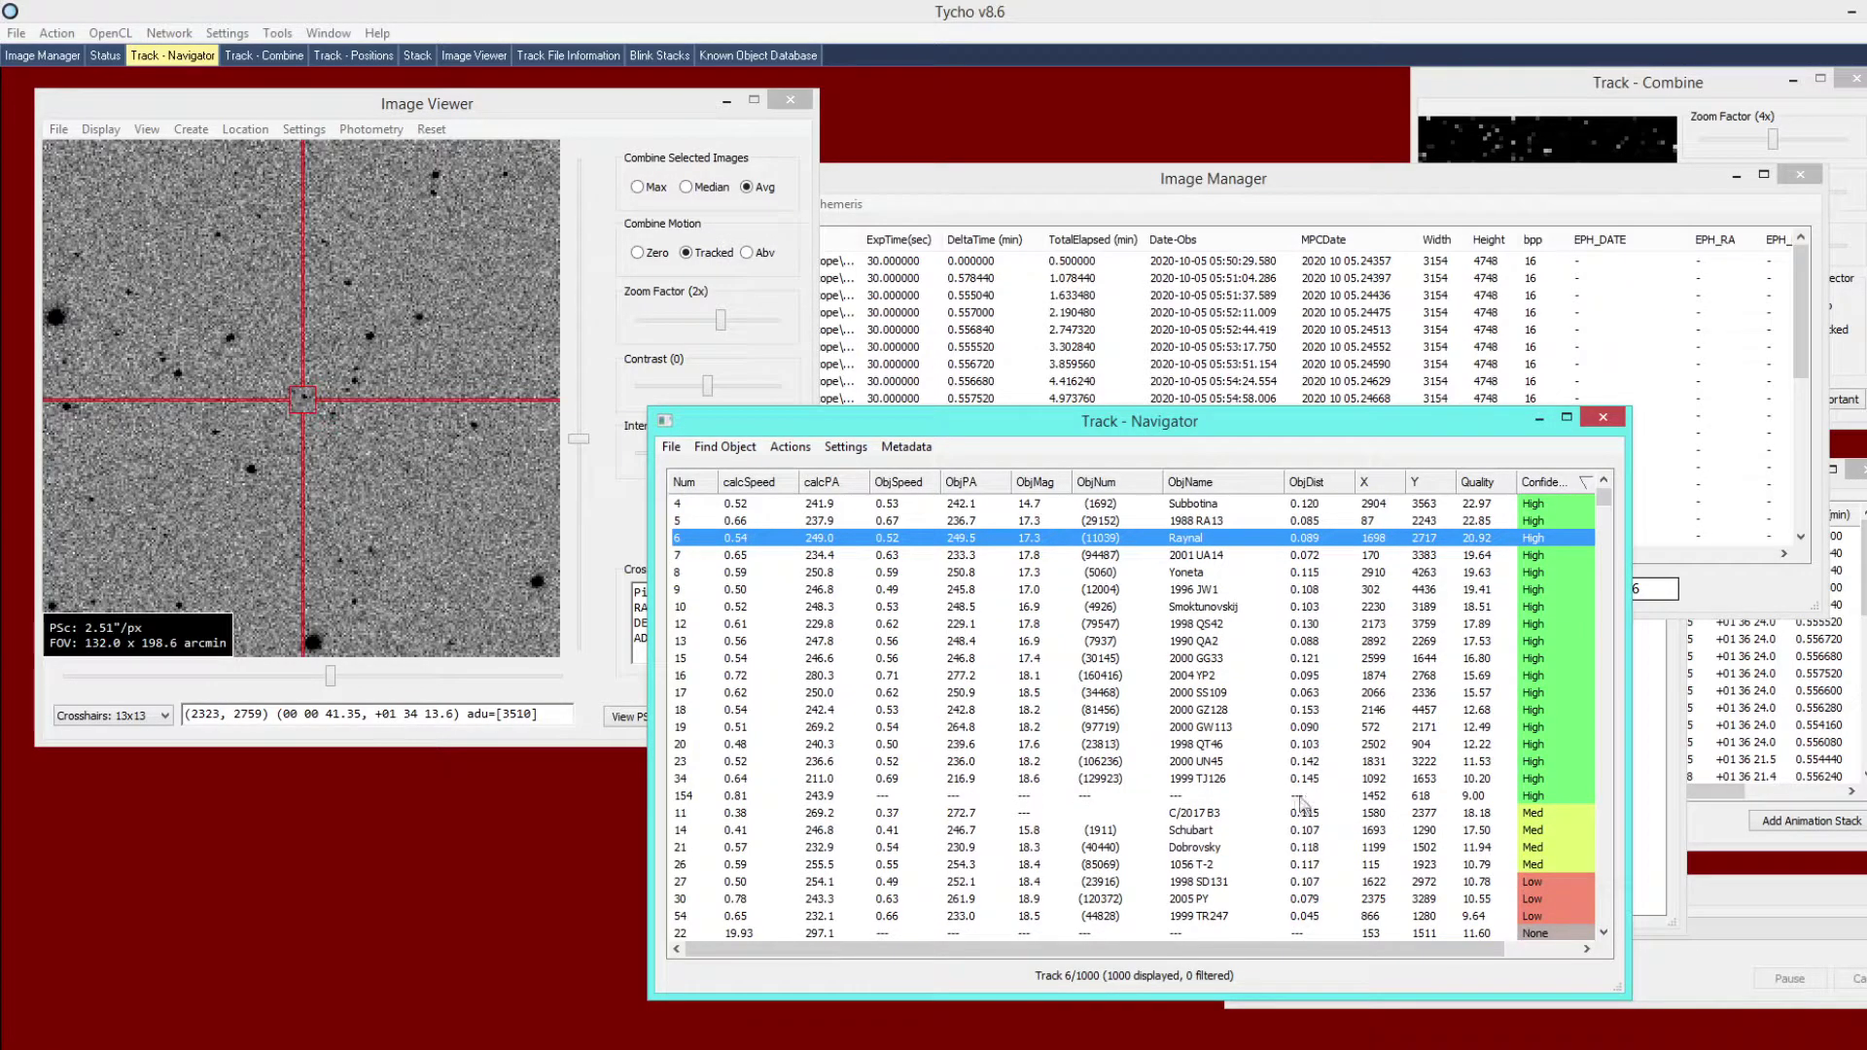
Open the unidentified High-confidence track 154 for verification and zoom its stacked image.
left_click(1162, 797)
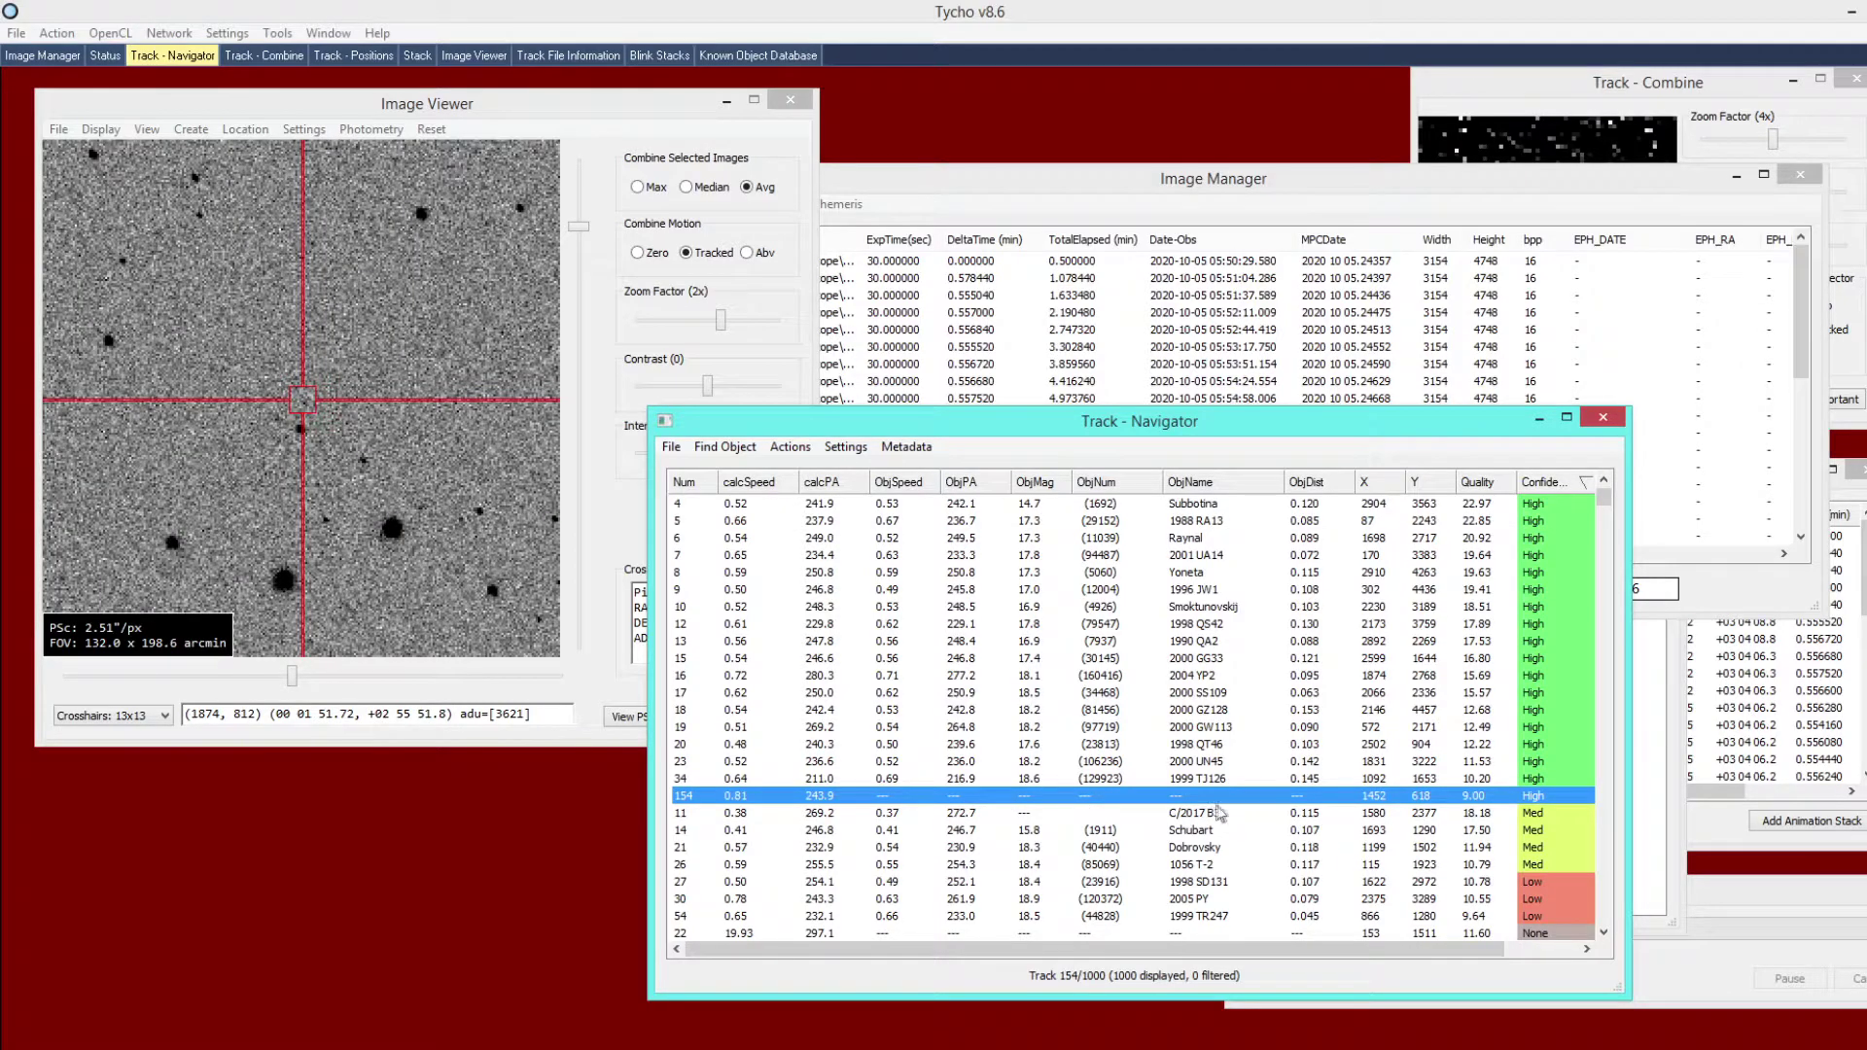
double_click(1243, 796)
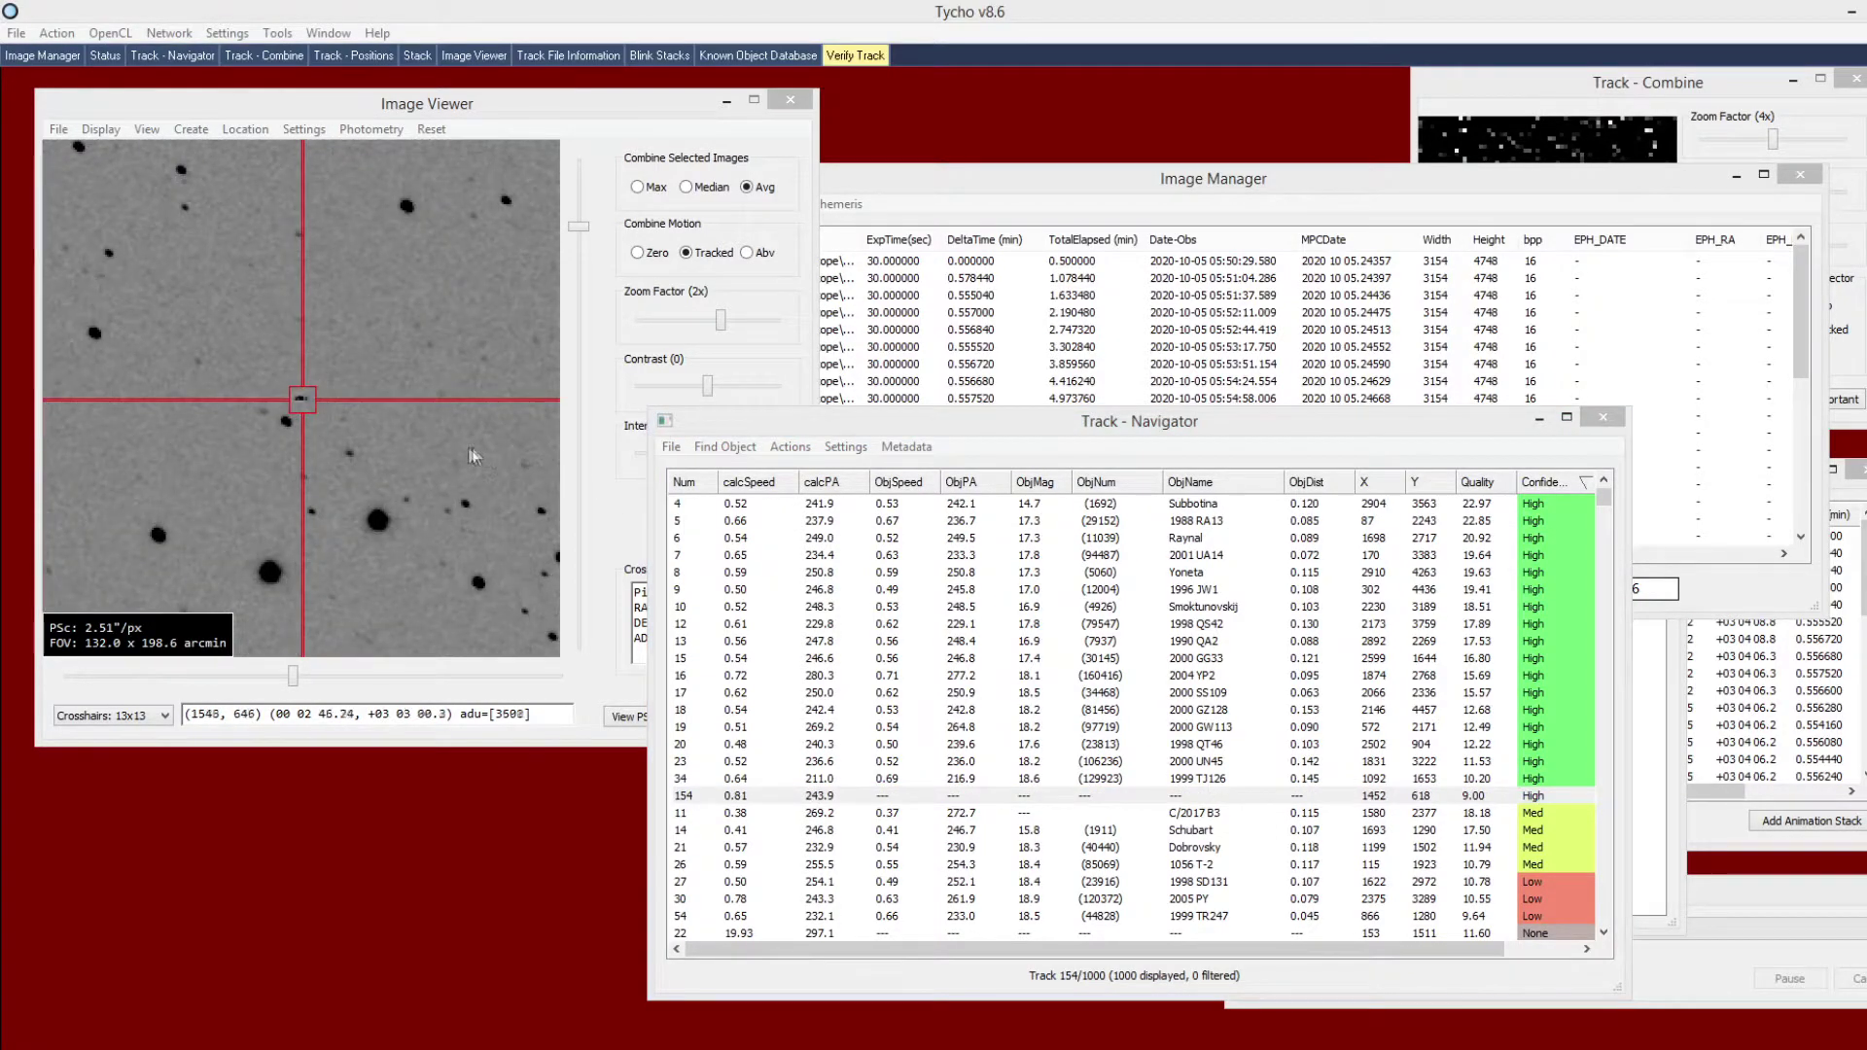
left_click(336, 438)
scroll(337, 427, "up", 2)
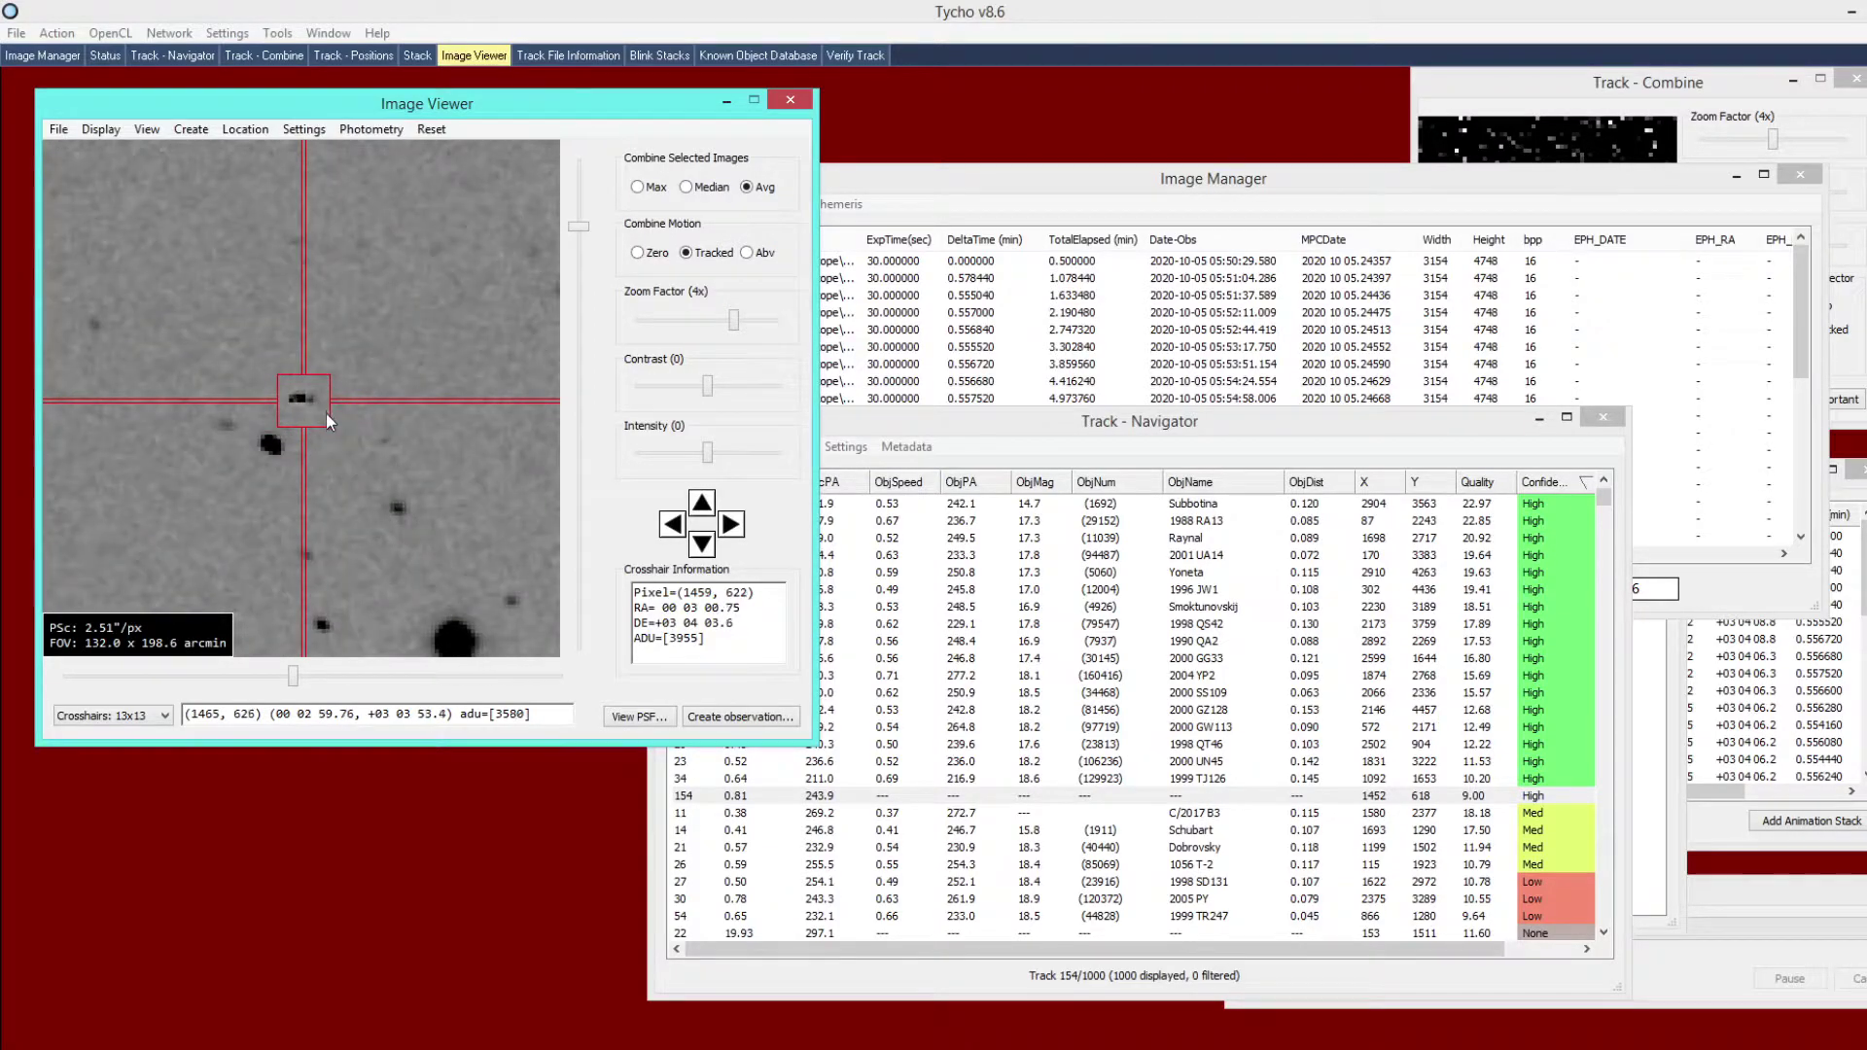
scroll(349, 441, "down", 2)
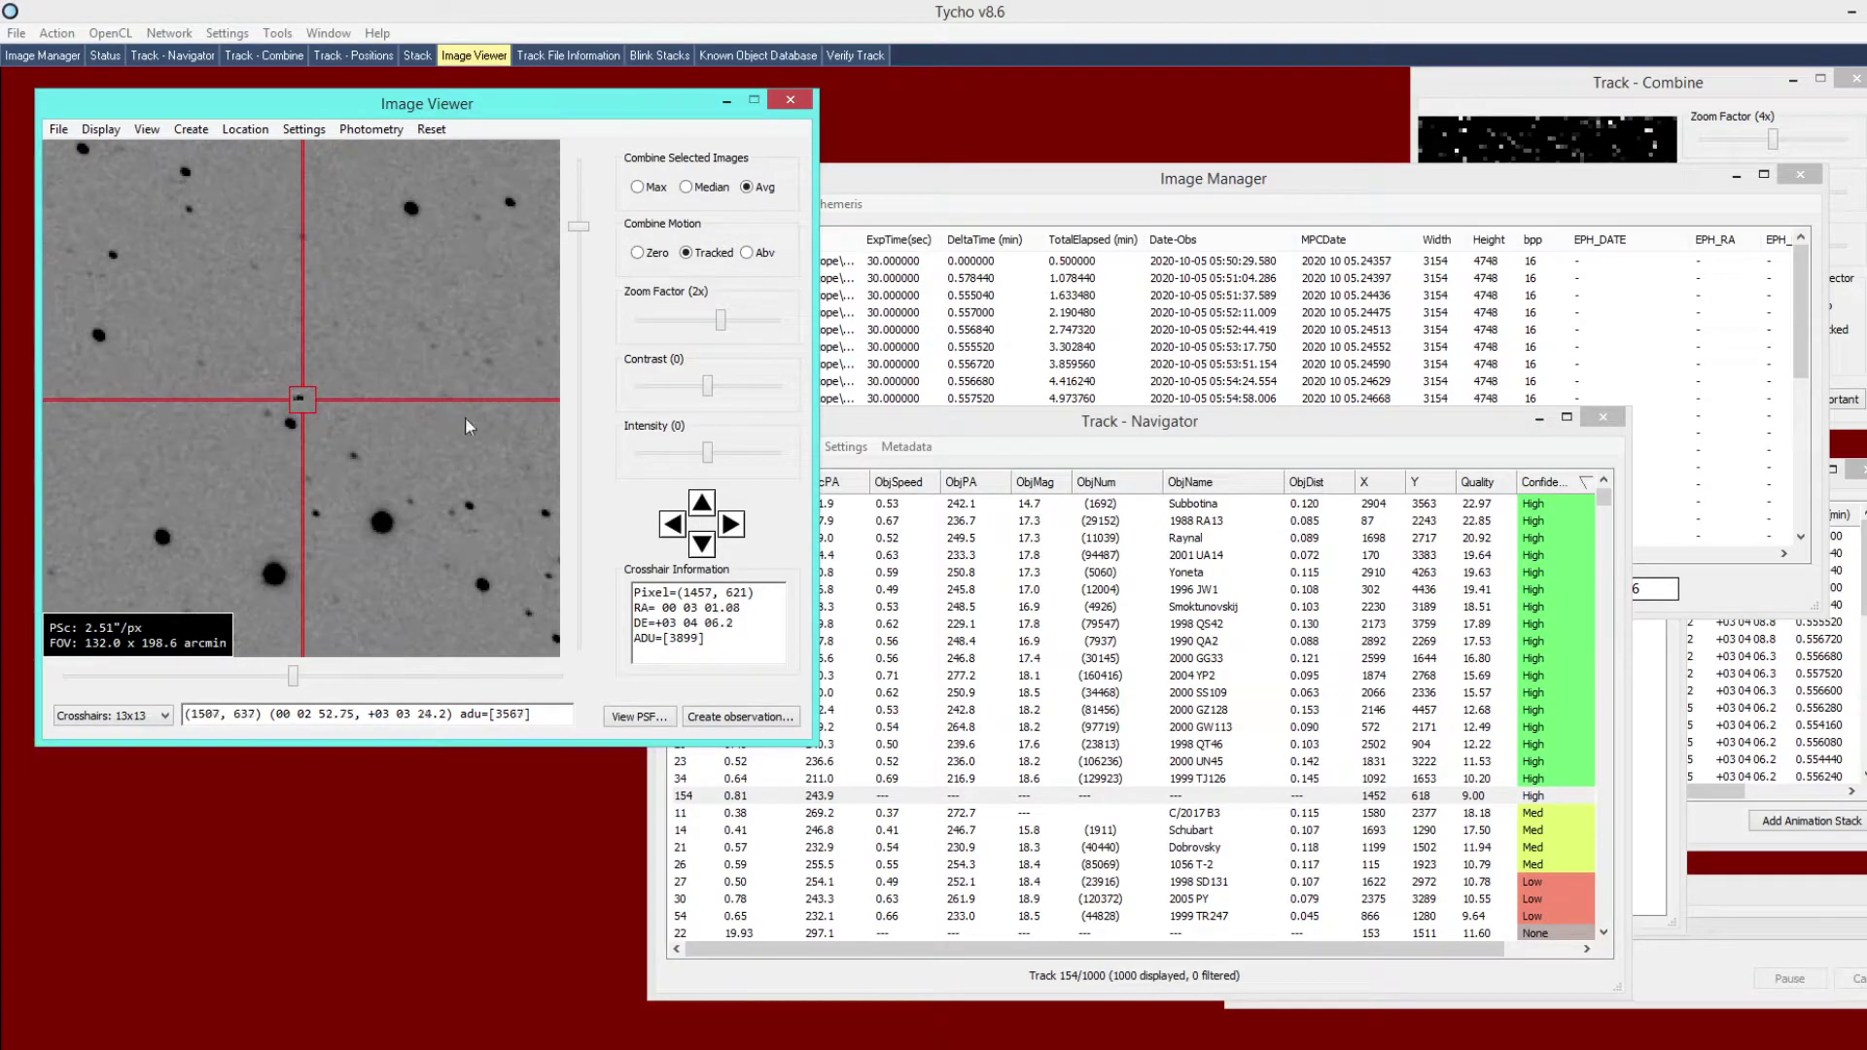
Drag the track list further right, in front of the image viewer.
left_click_drag(1021, 434, 1110, 418)
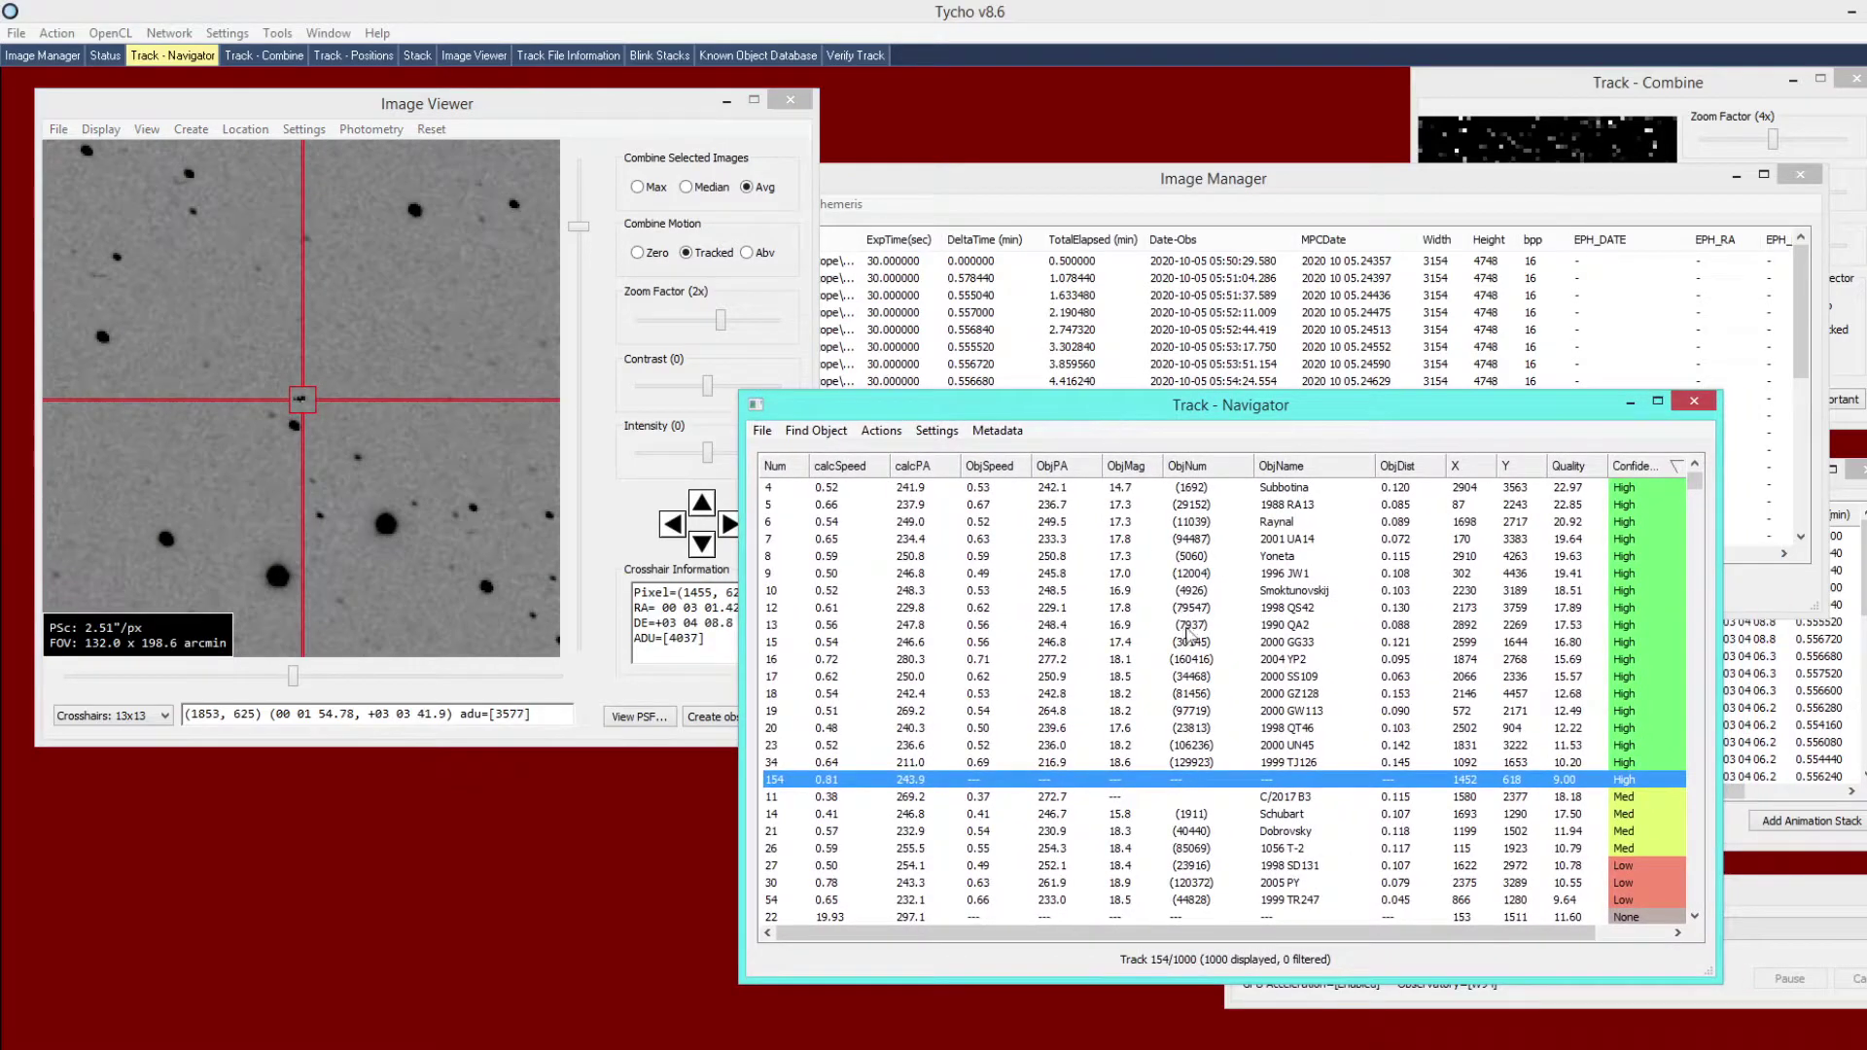
Move from track 15 (2000 GG33) to track 11, comet C/2017 B3, and view its tracked stack.
scroll(1264, 661, "up", 1)
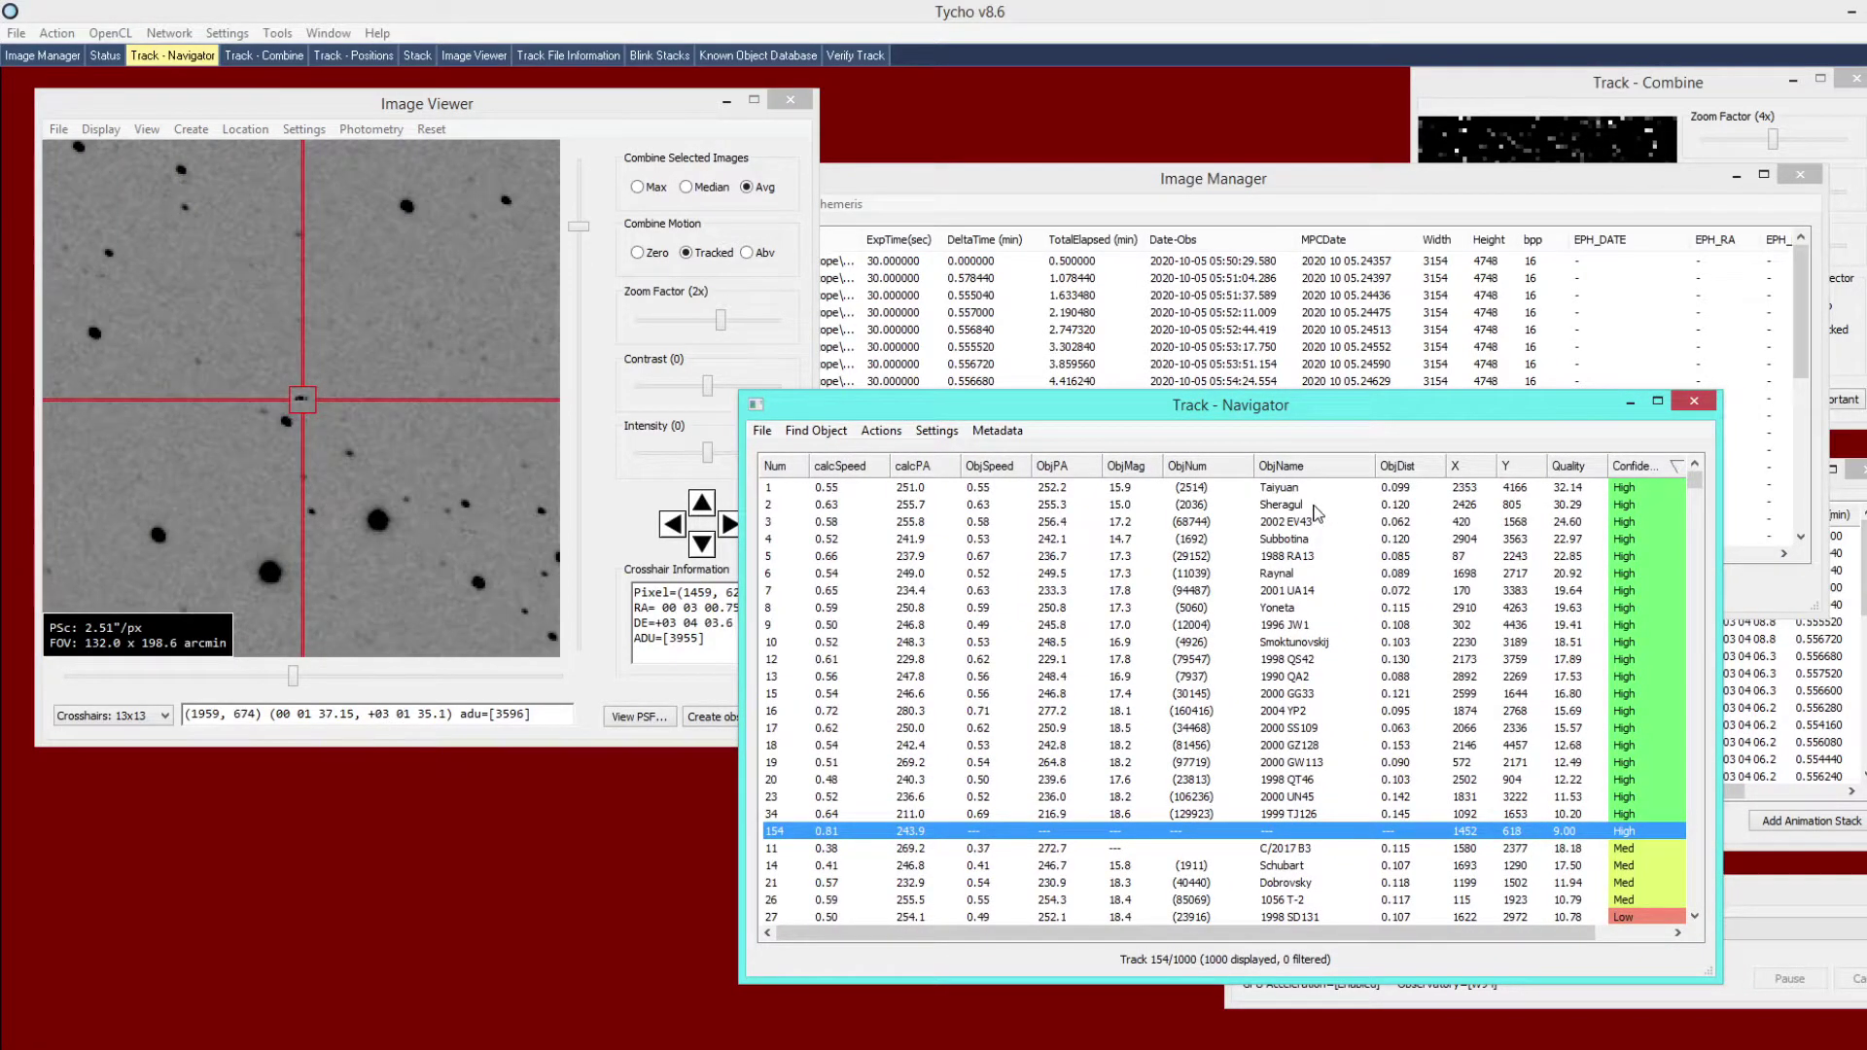
left_click(1325, 385)
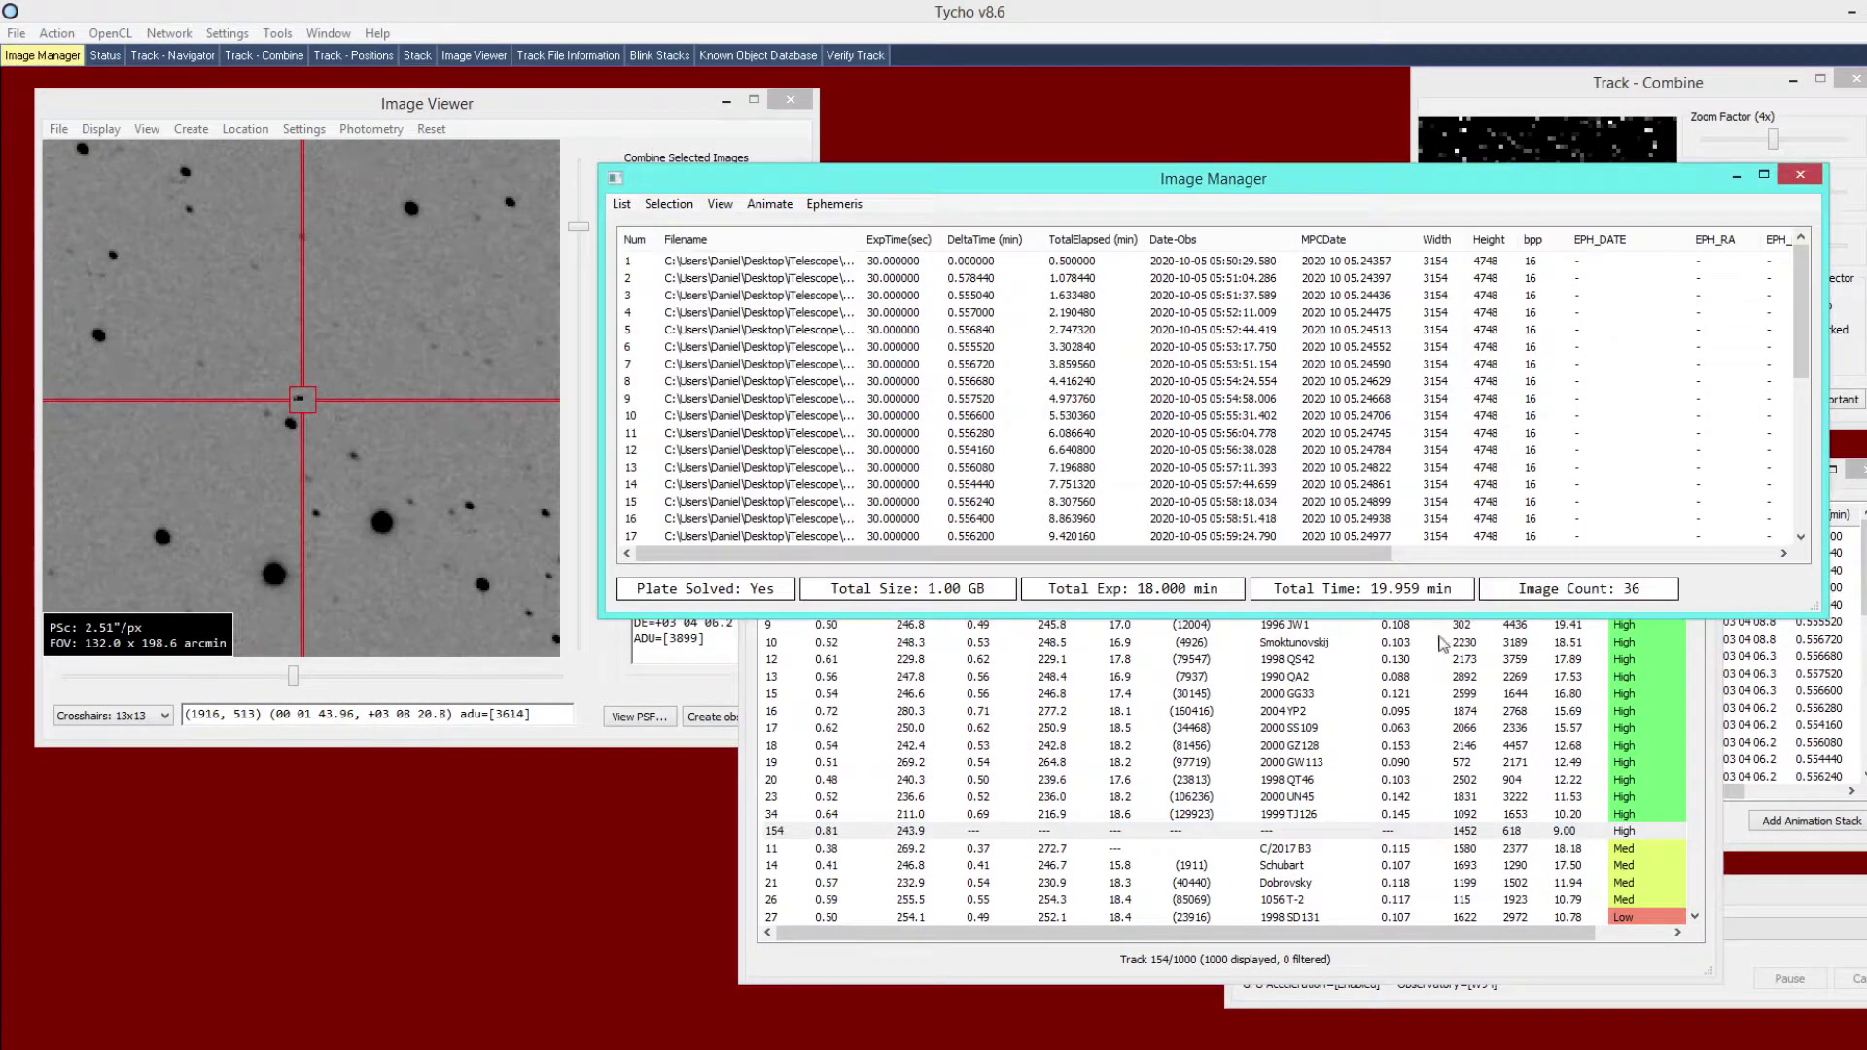
left_click(1414, 833)
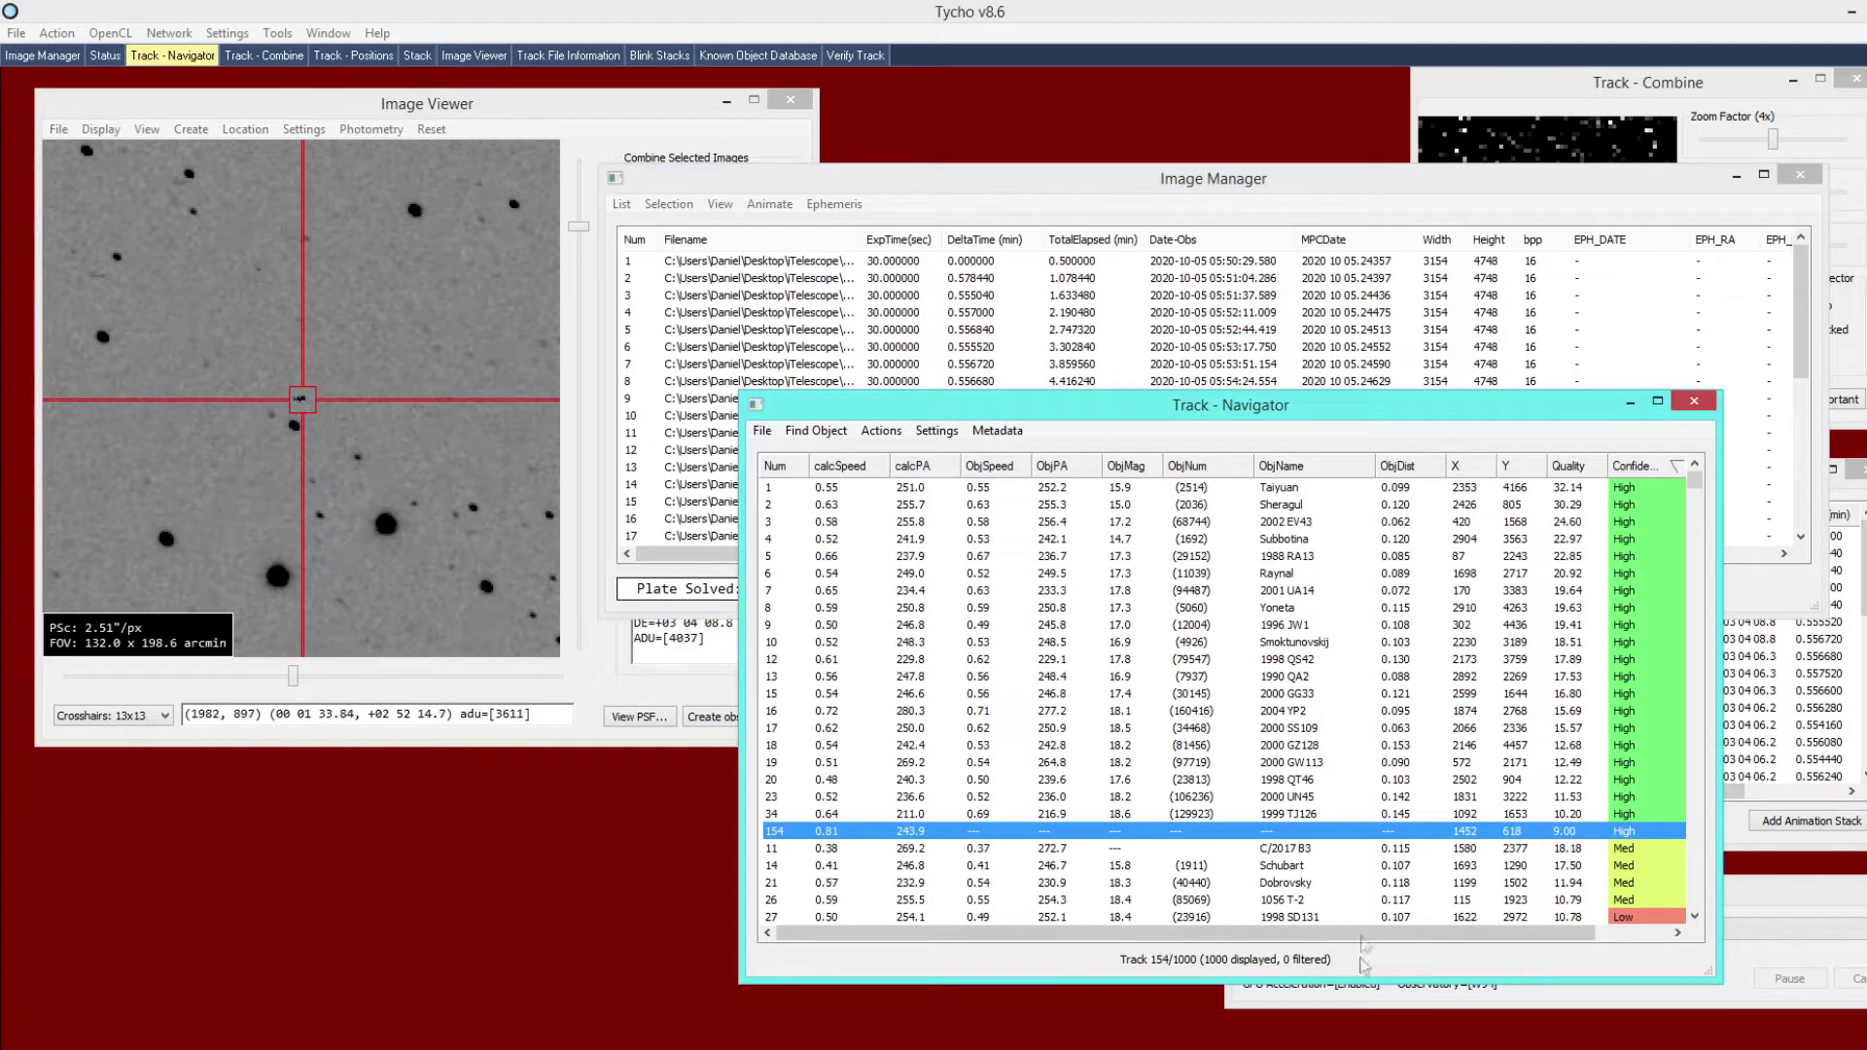
left_click(1305, 695)
scroll(1283, 758, "down", 1)
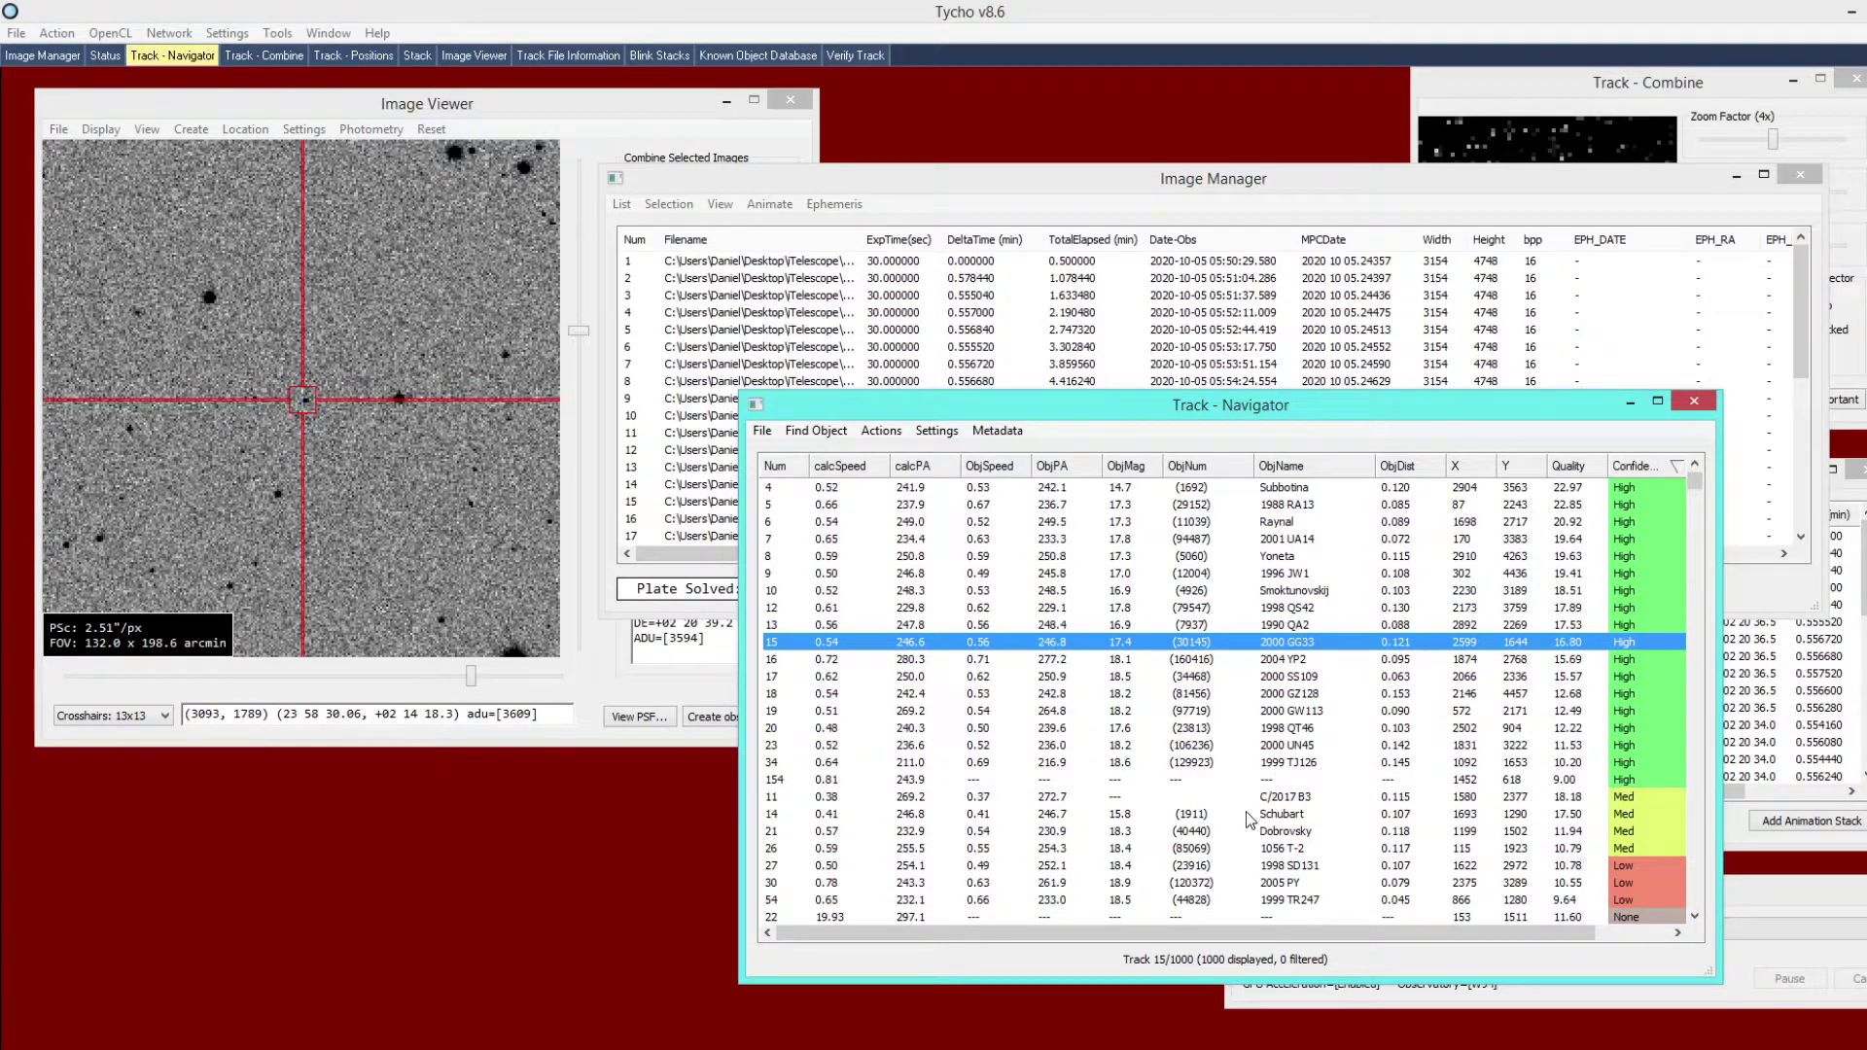
scroll(1253, 817, "down", 2)
left_click(1300, 696)
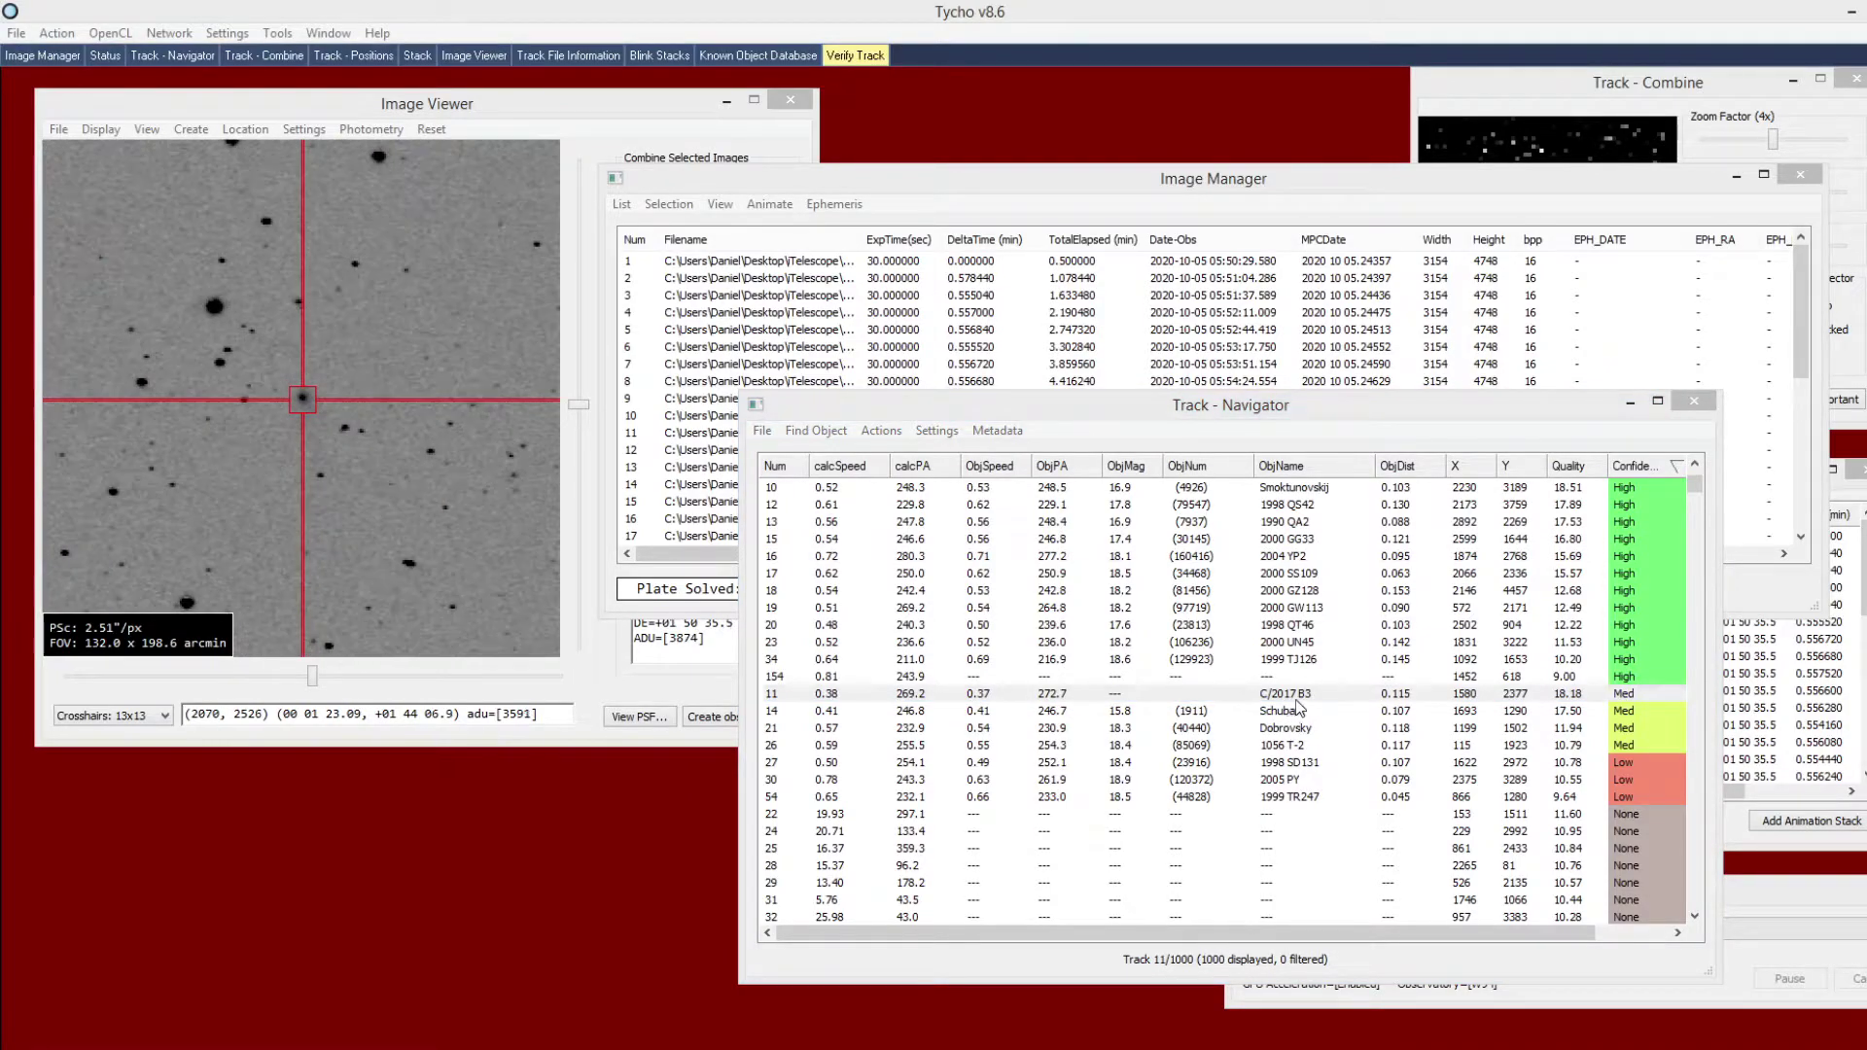
left_click(341, 528)
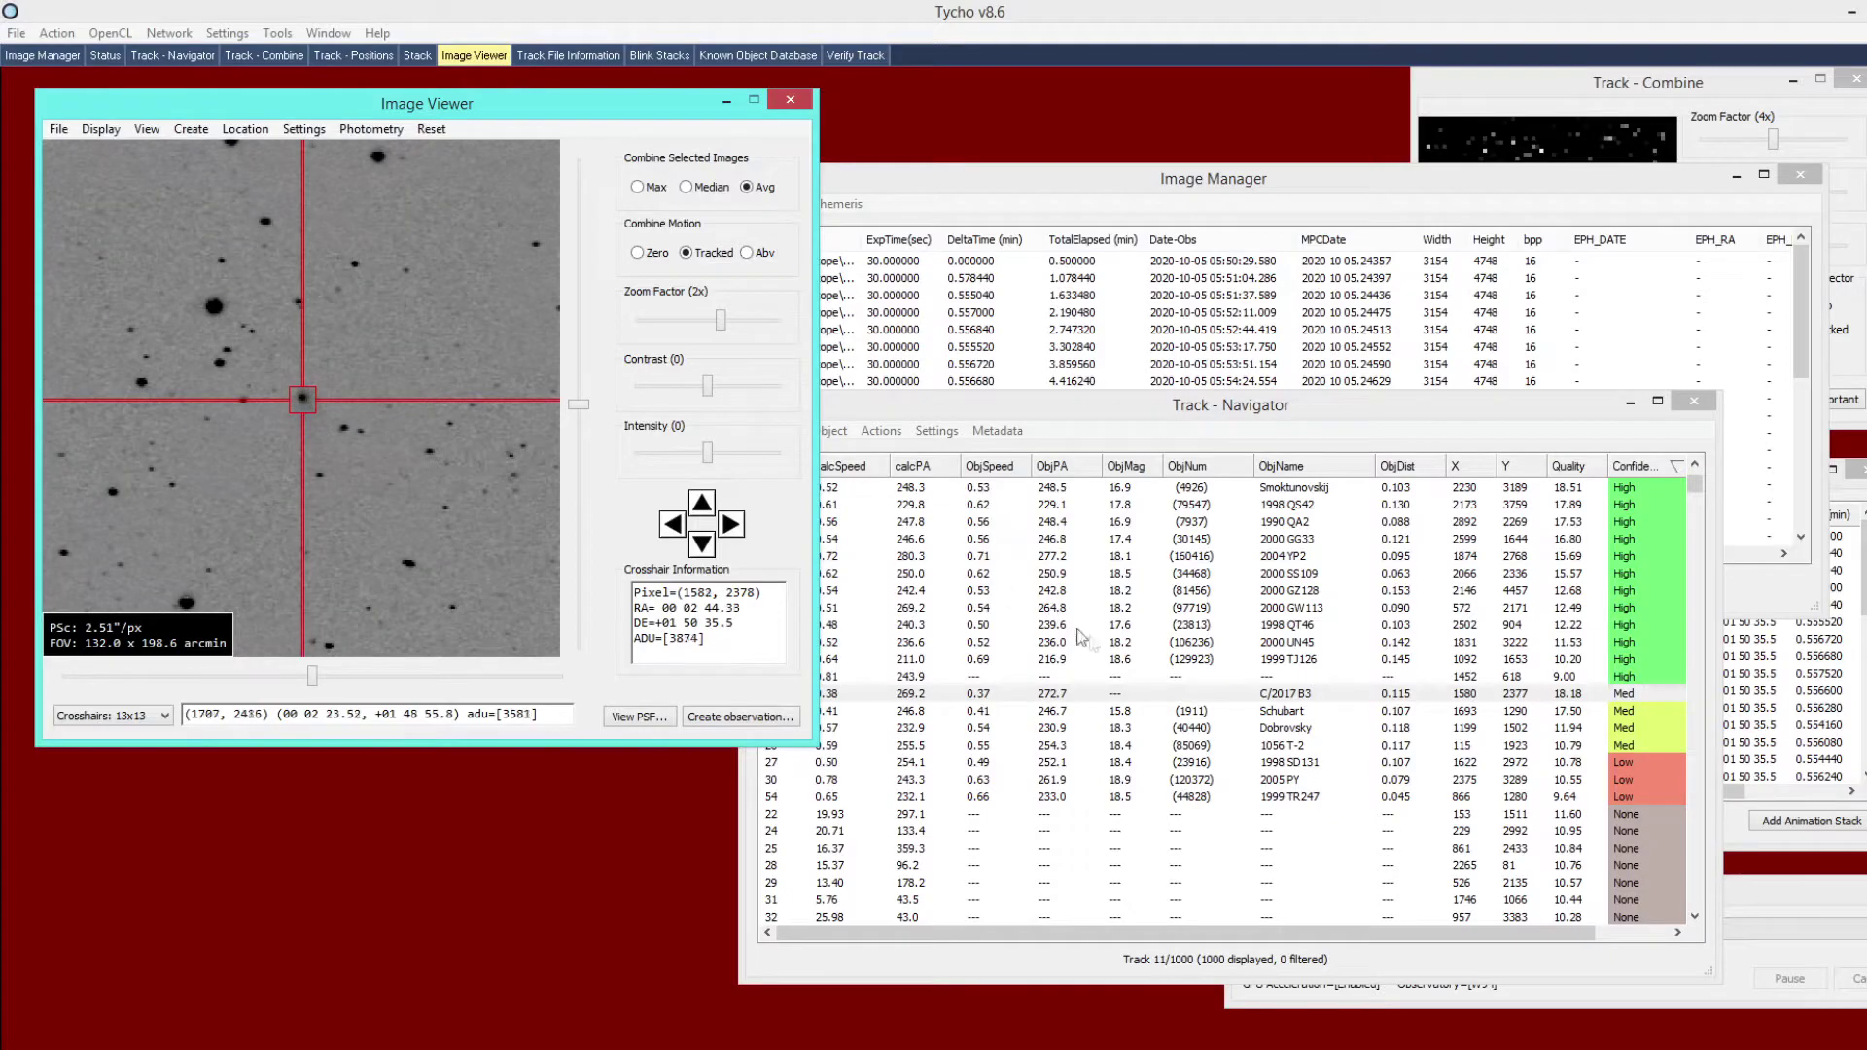
Shift the Track - Navigator slightly left and bring up v8.5.2's 36-object Known Objects list.
left_click_drag(1134, 410, 1088, 414)
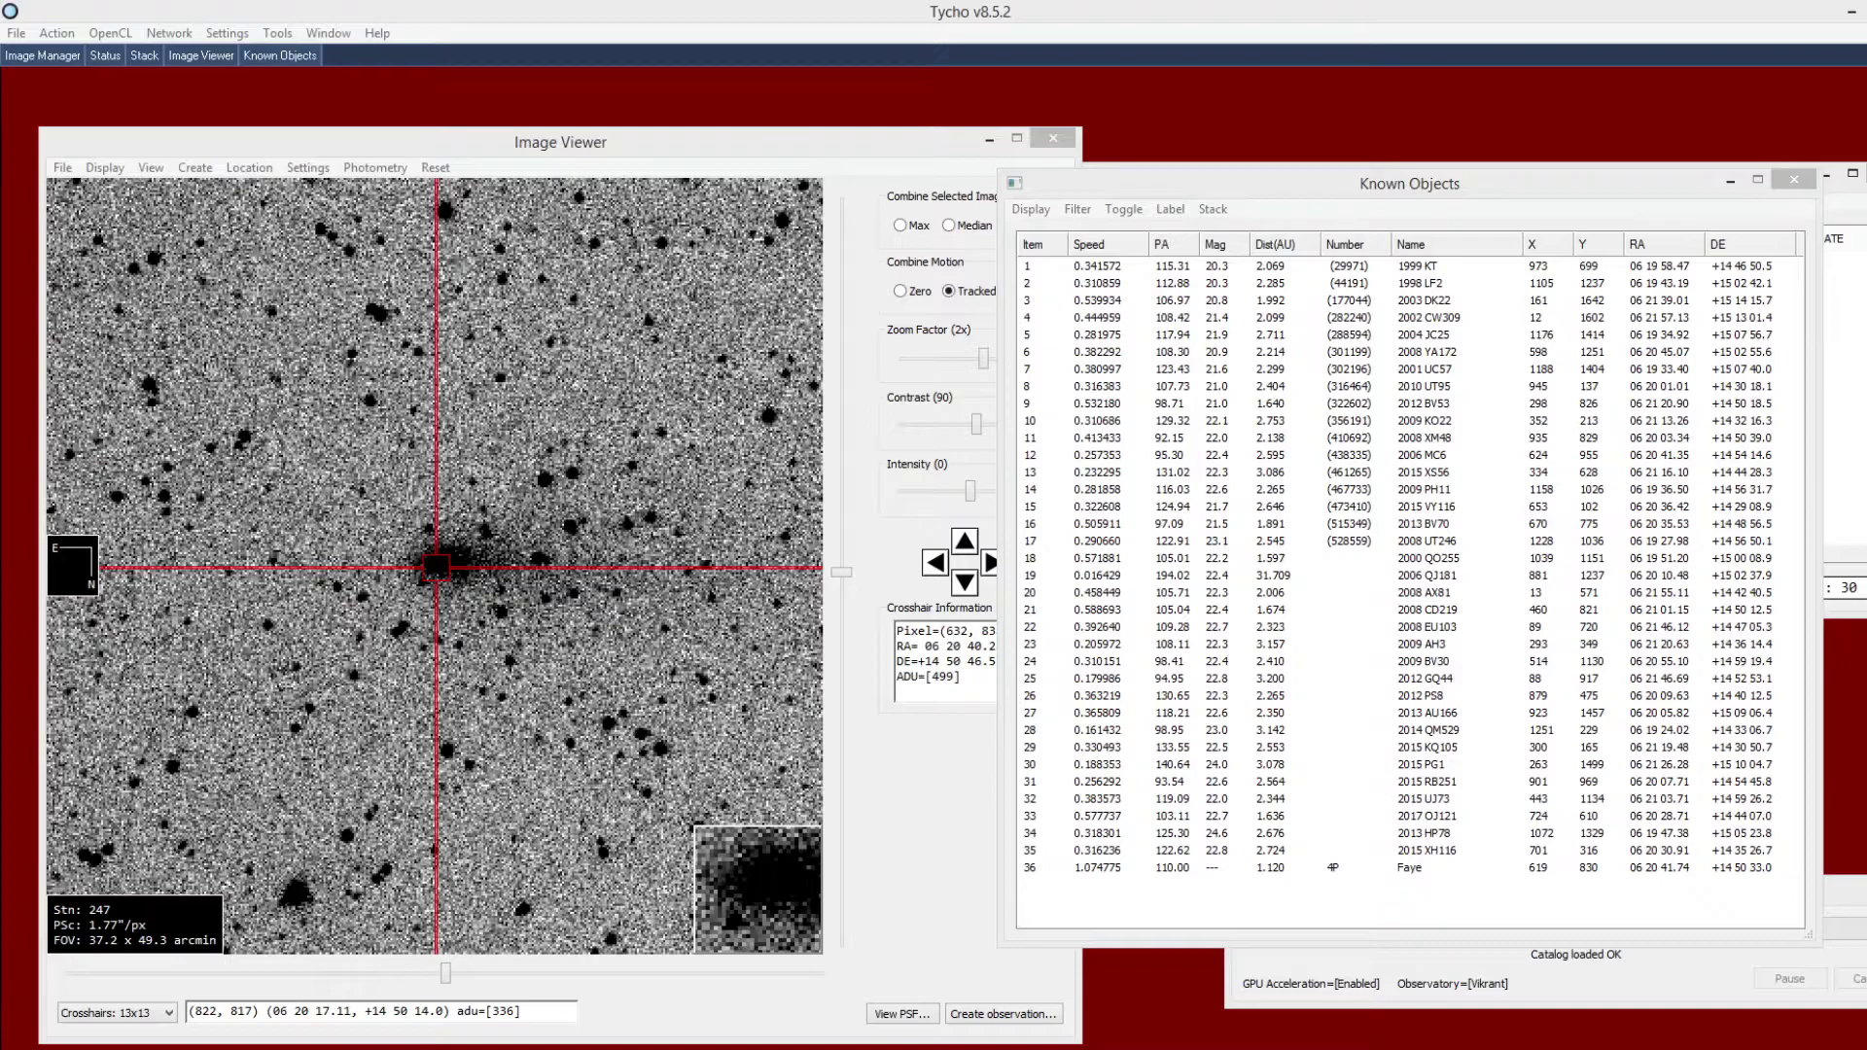
Compare the comet C/2017 B3 image against the Known Objects list and open the Action menu.
left_click(662, 739)
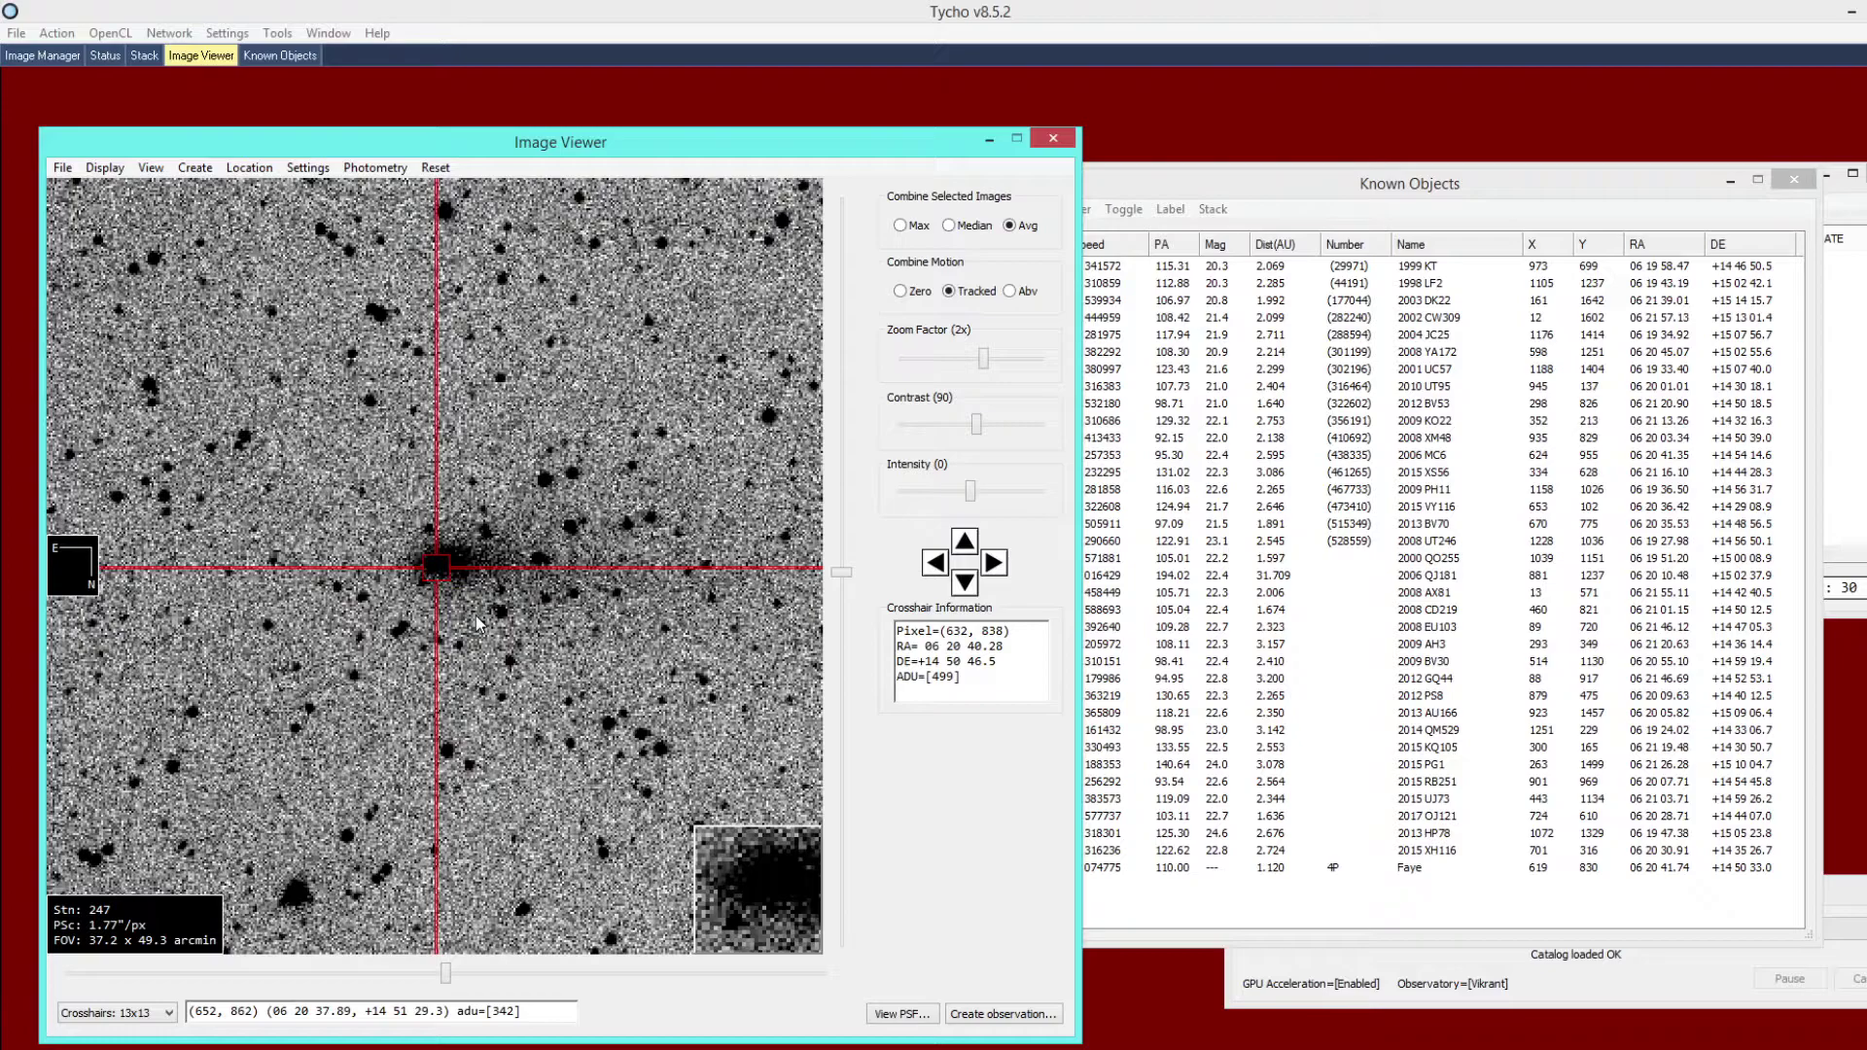
left_click(1158, 192)
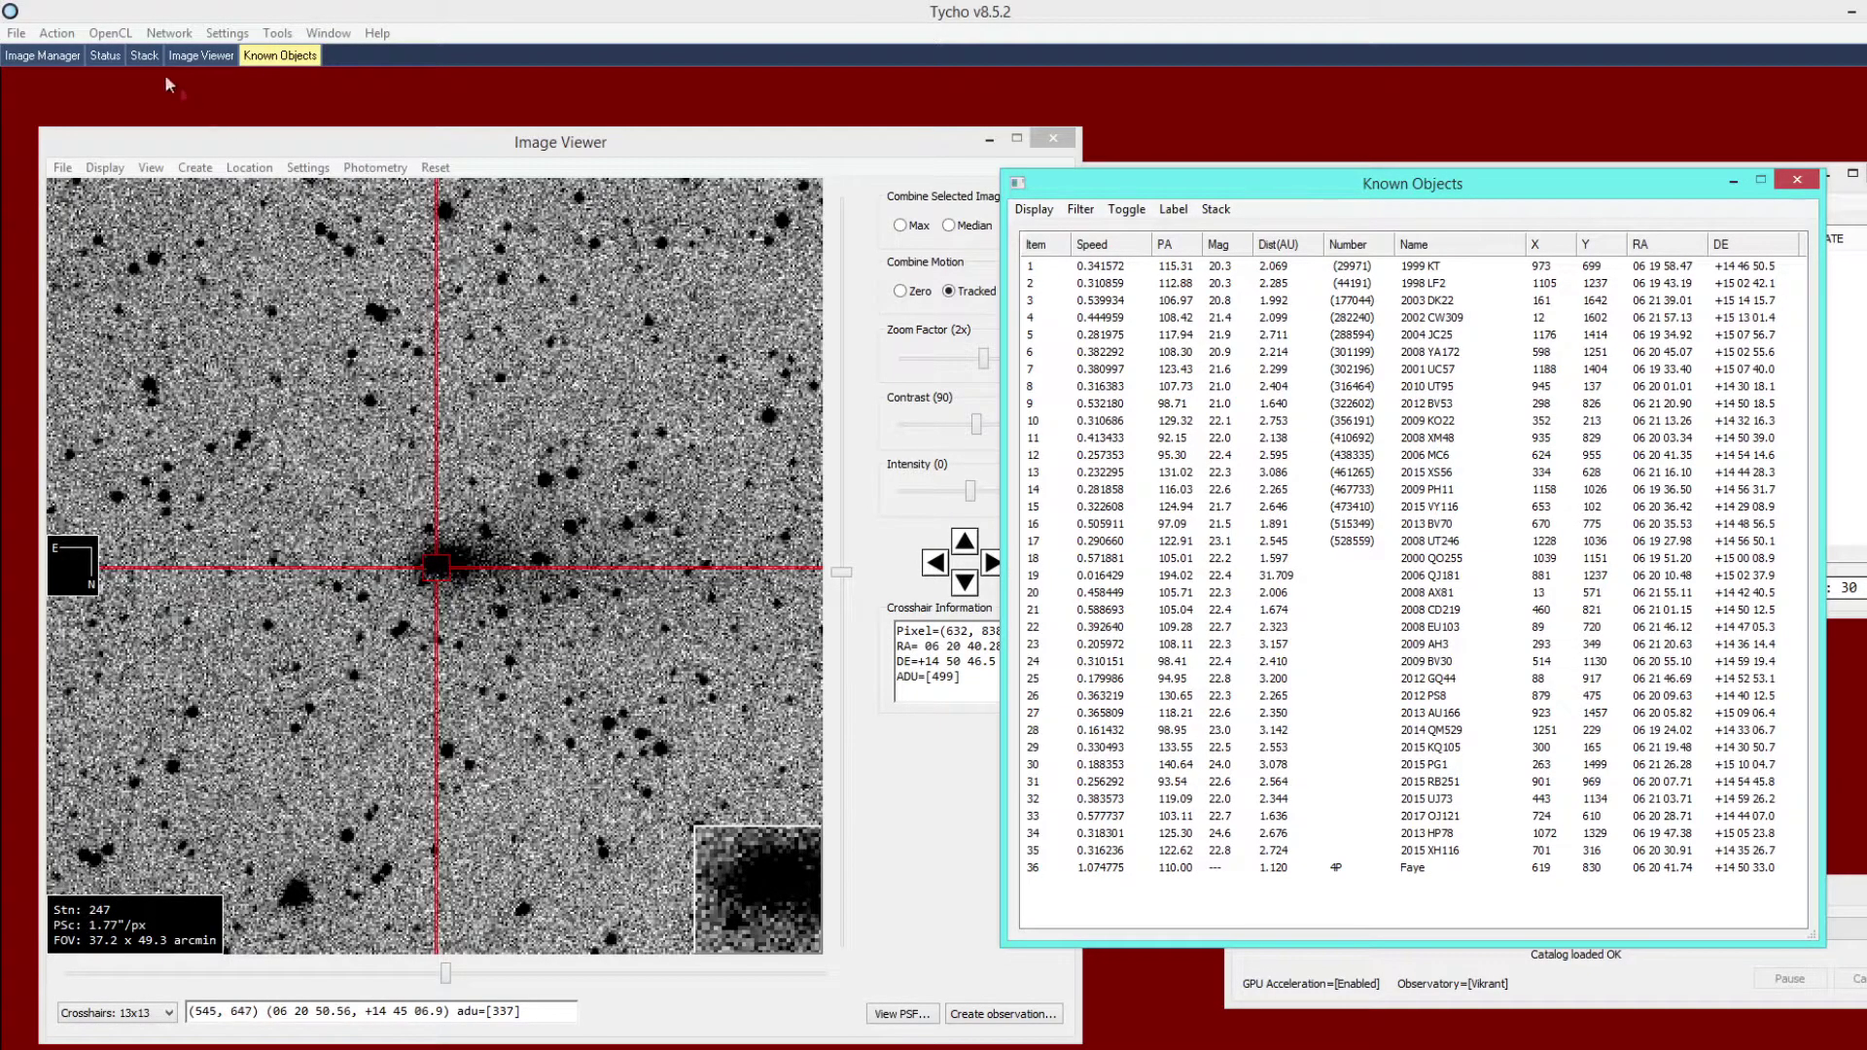
left_click(58, 33)
Start the synthetic tracker with an automatic star mask threshold of 354 and 50% sensitivity.
left_click(133, 352)
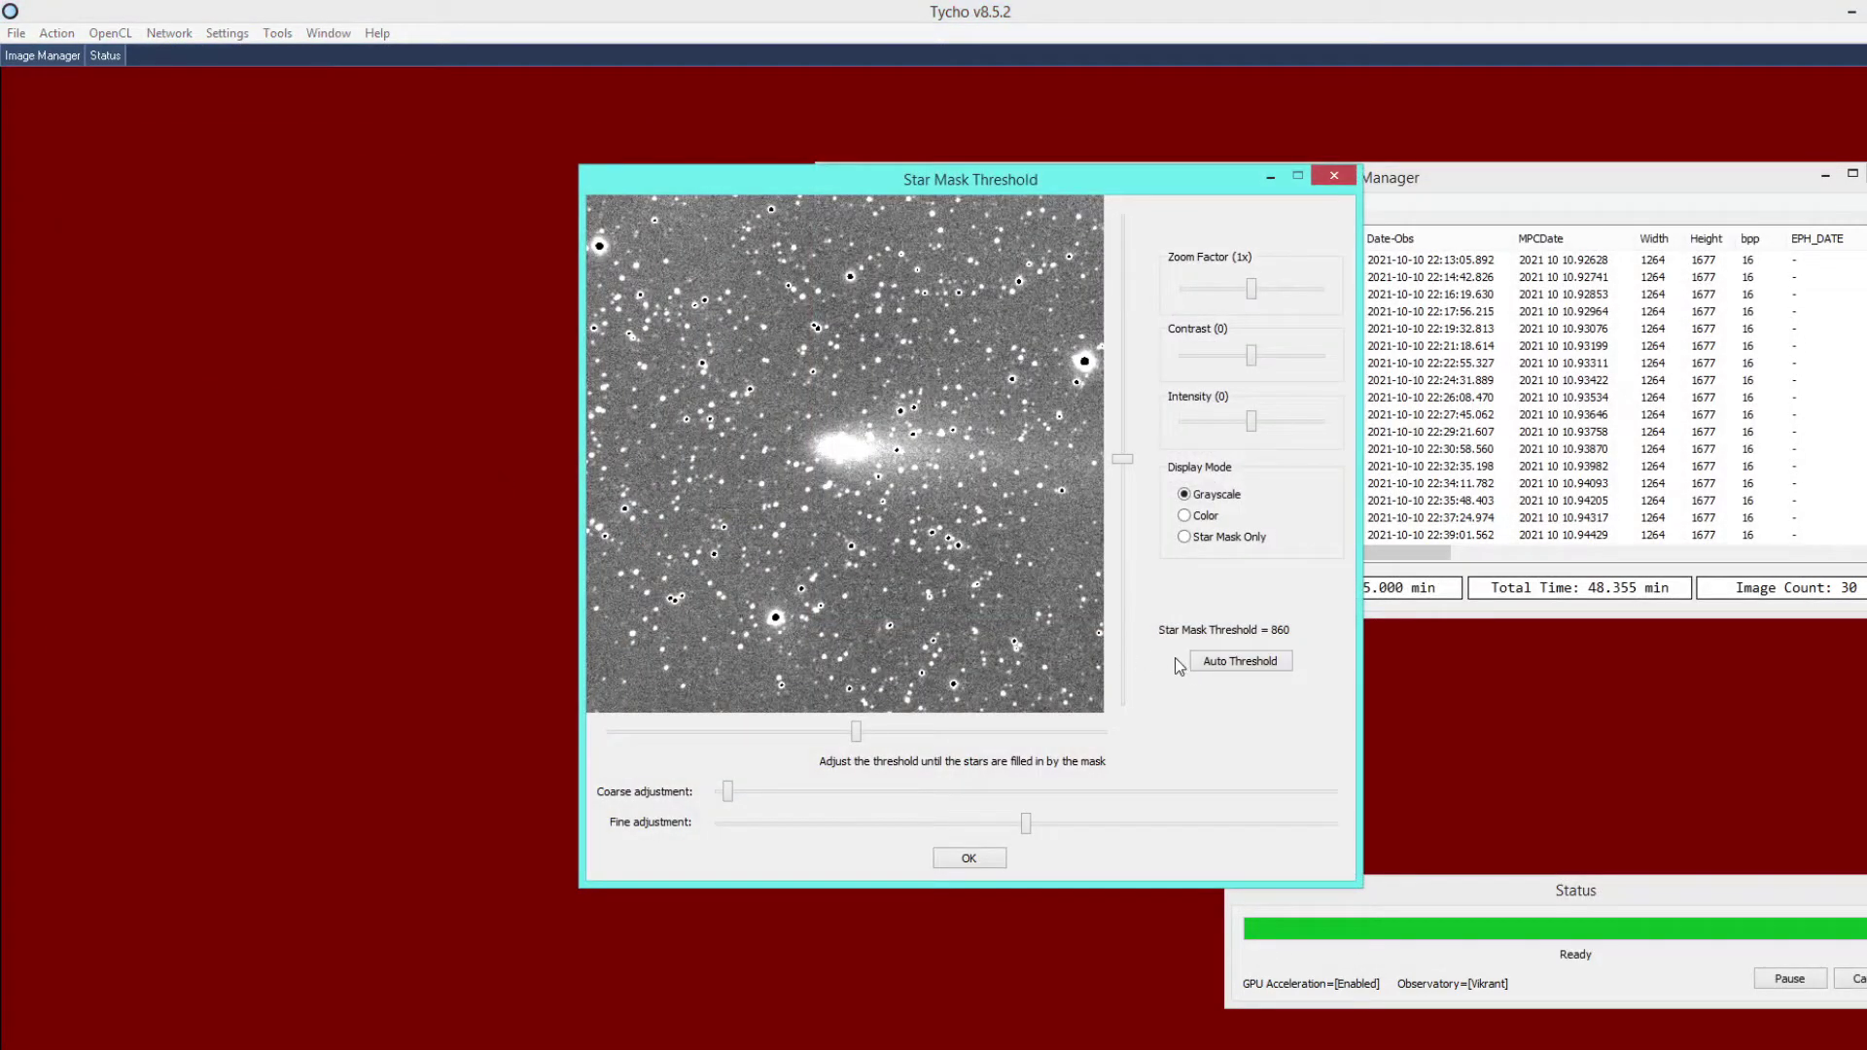
left_click(1214, 668)
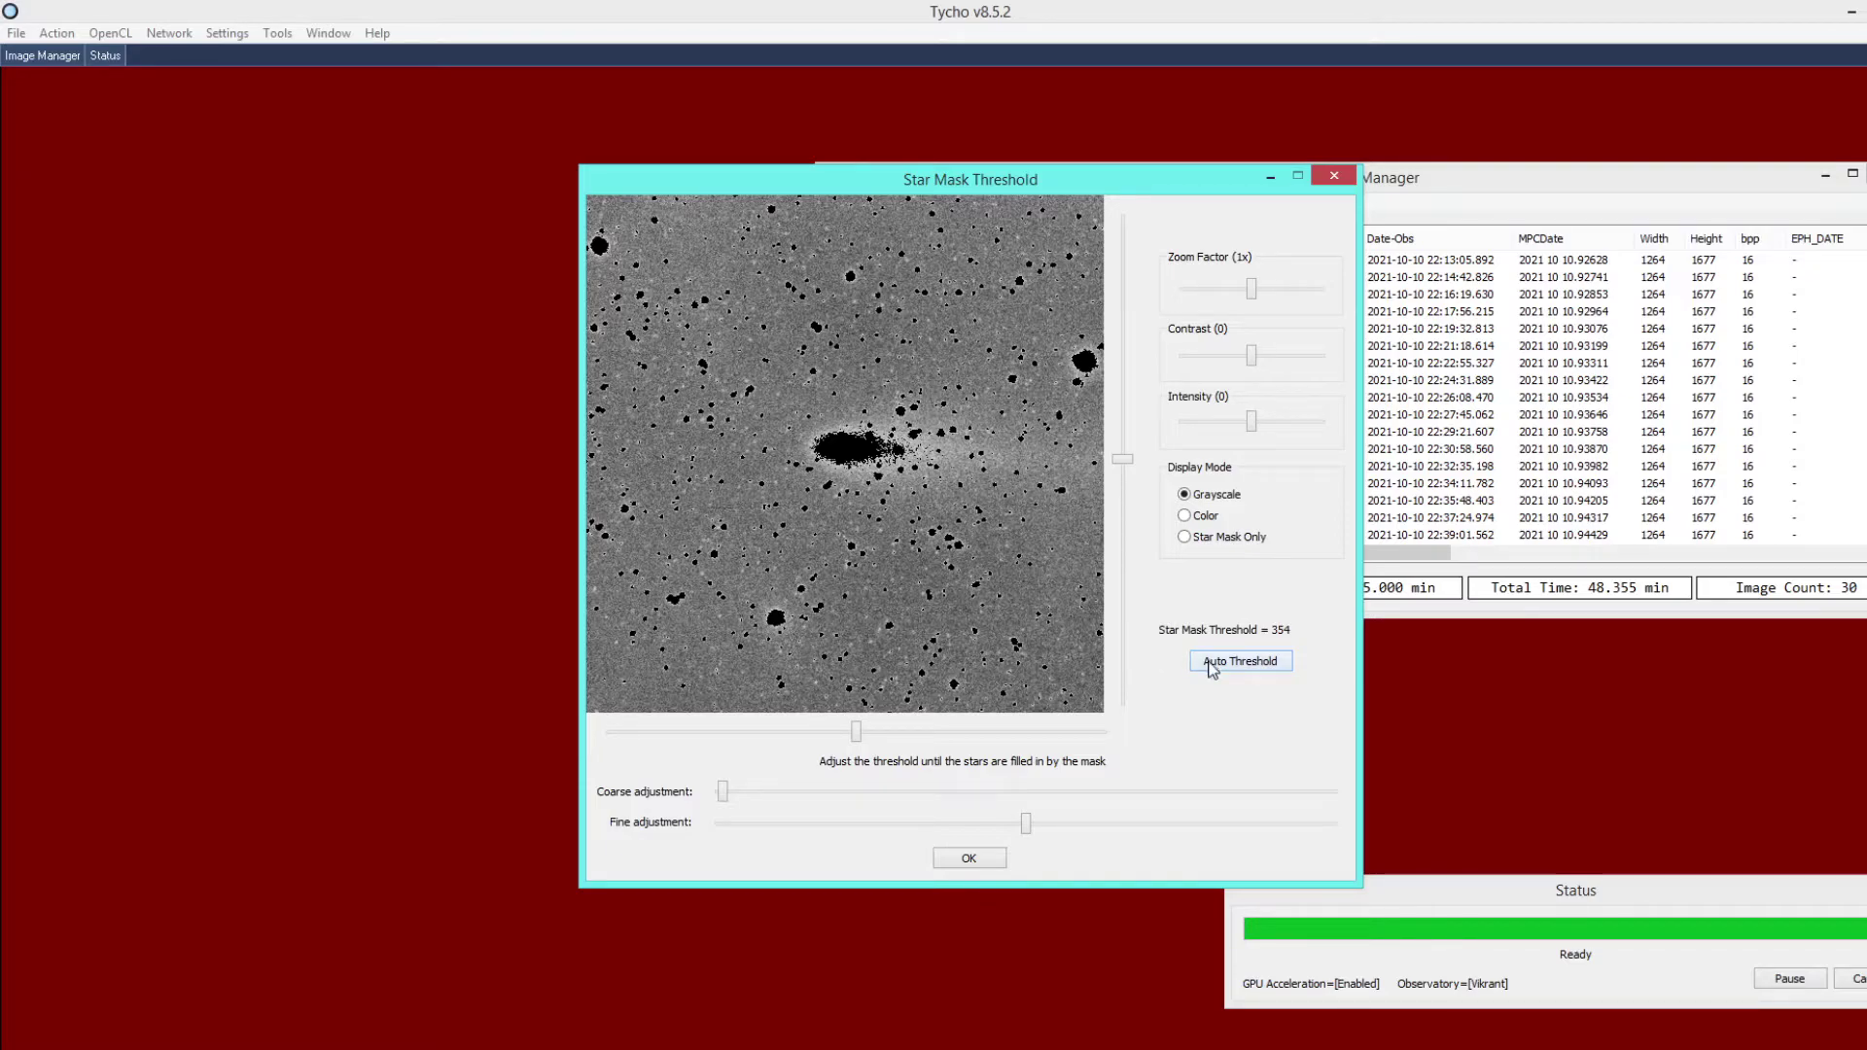
left_click(968, 860)
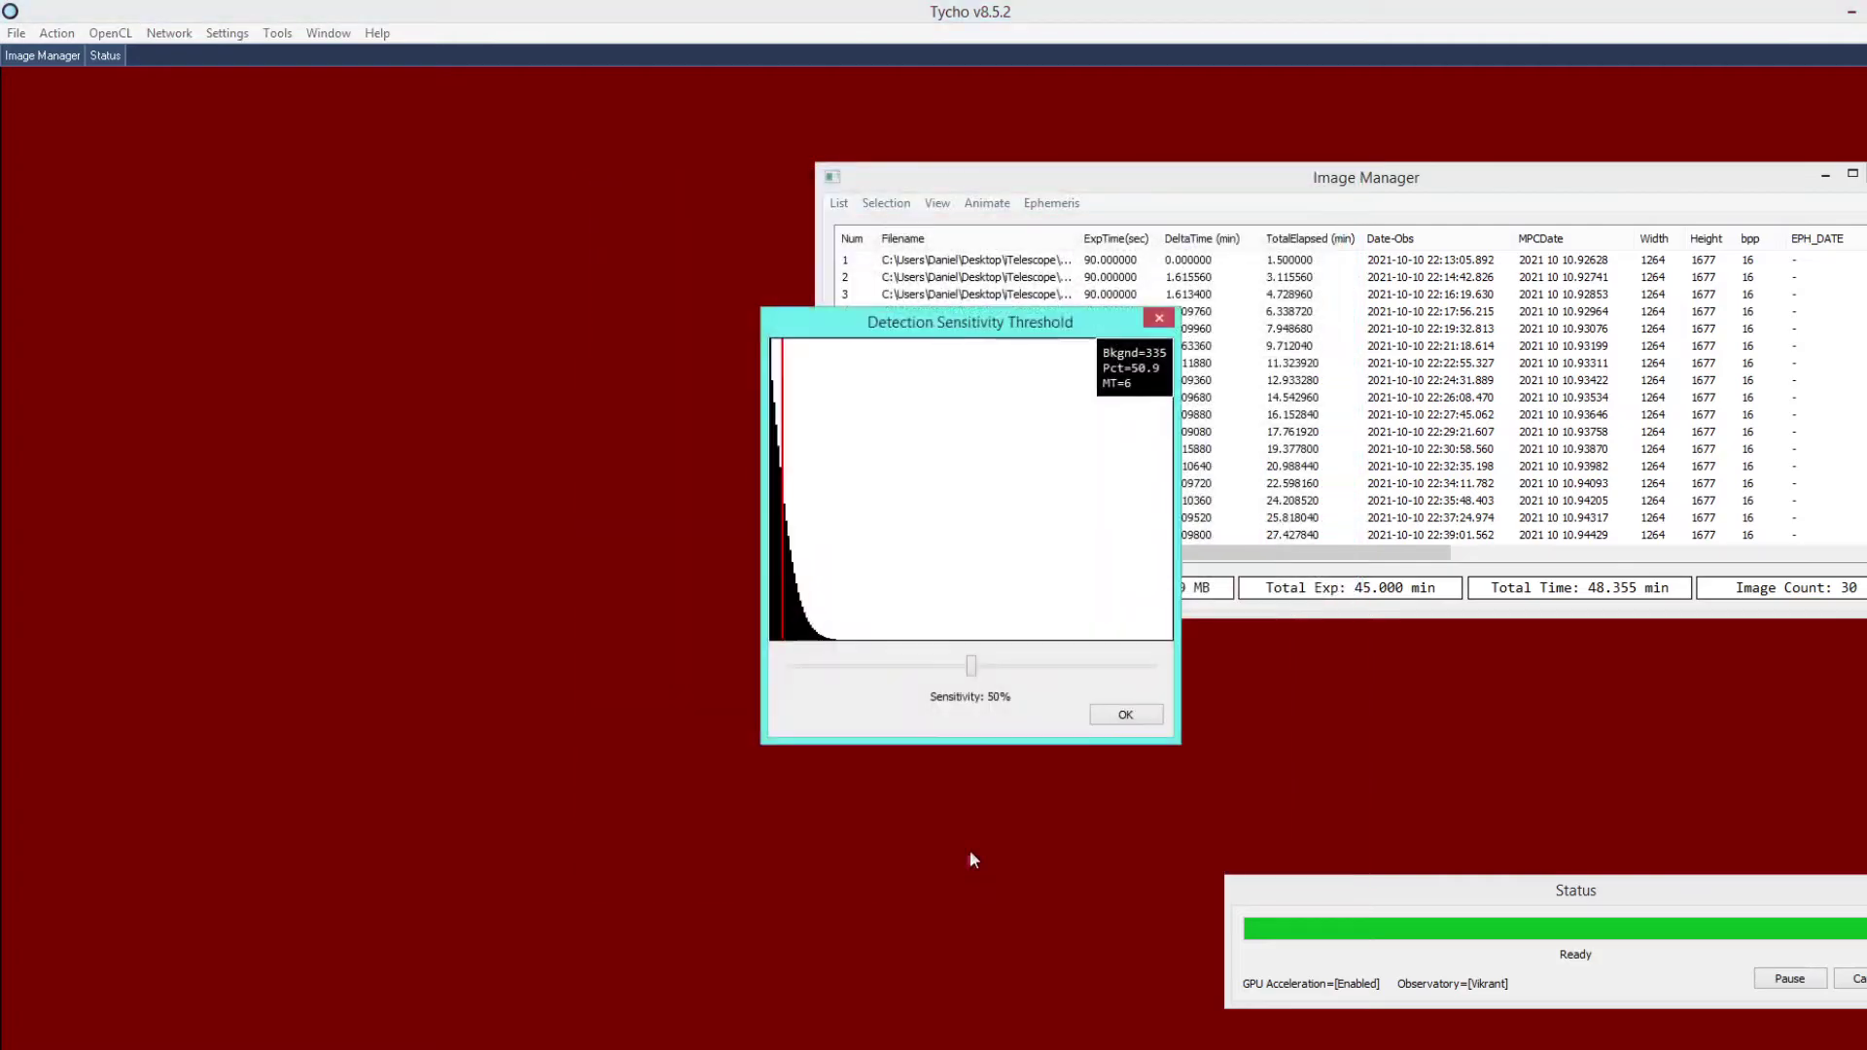
left_click(1118, 723)
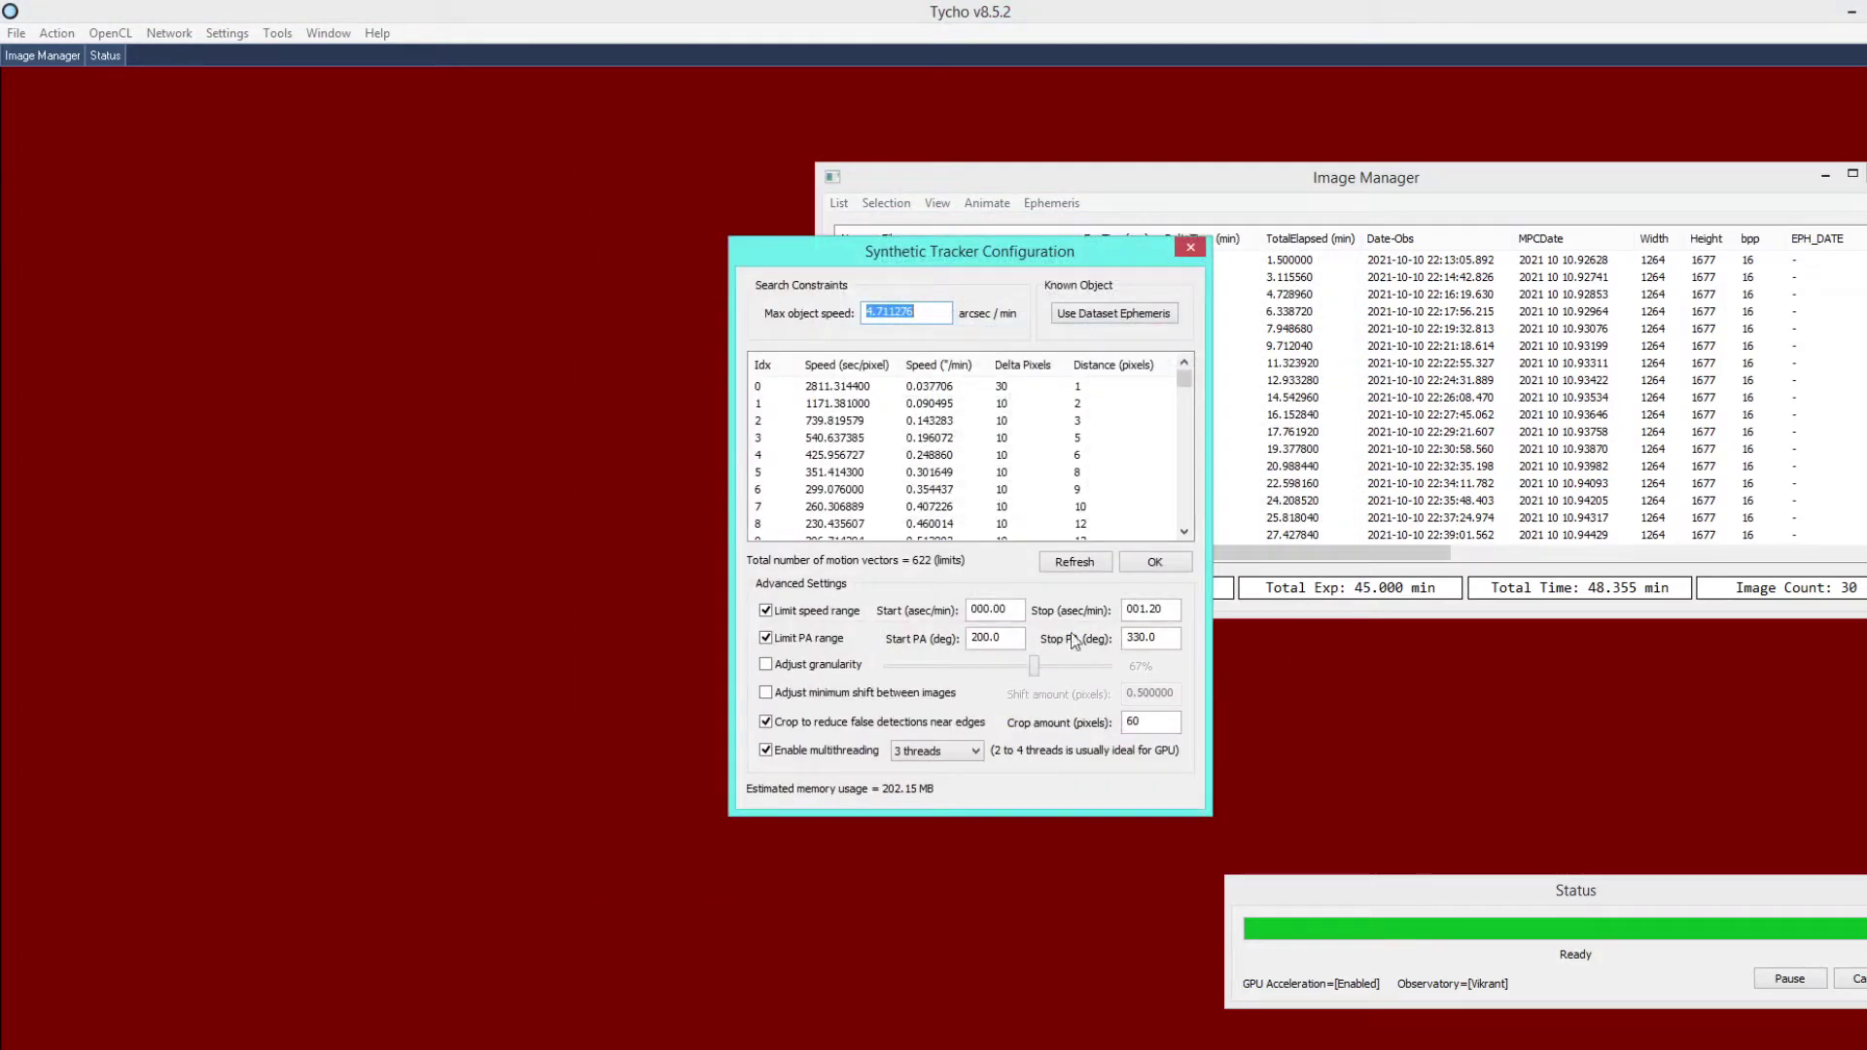
Limit the position angles to 90–120 degrees and launch the tracking run.
left_click_drag(1002, 638, 945, 644)
type("90")
key("Tab")
type("120")
left_click(1165, 564)
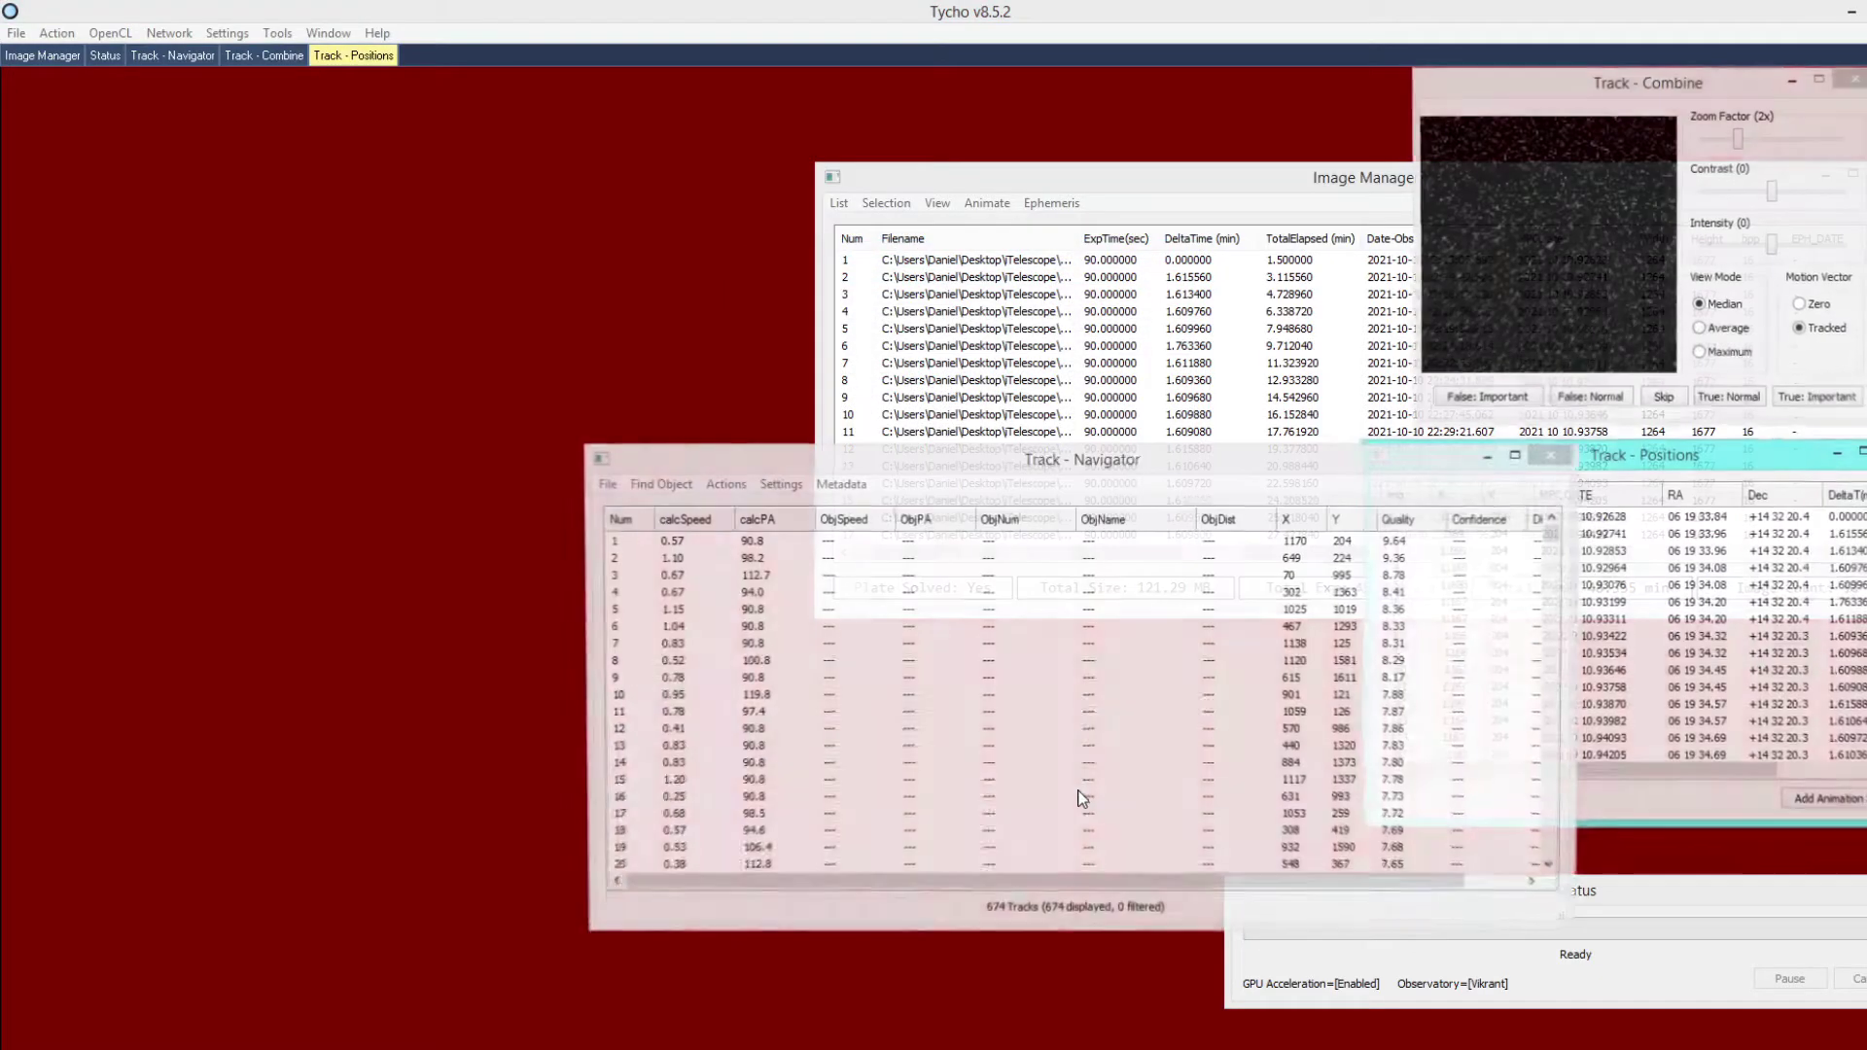
Compute confidence for the 674 found tracks and sort them by confidence.
left_click(725, 483)
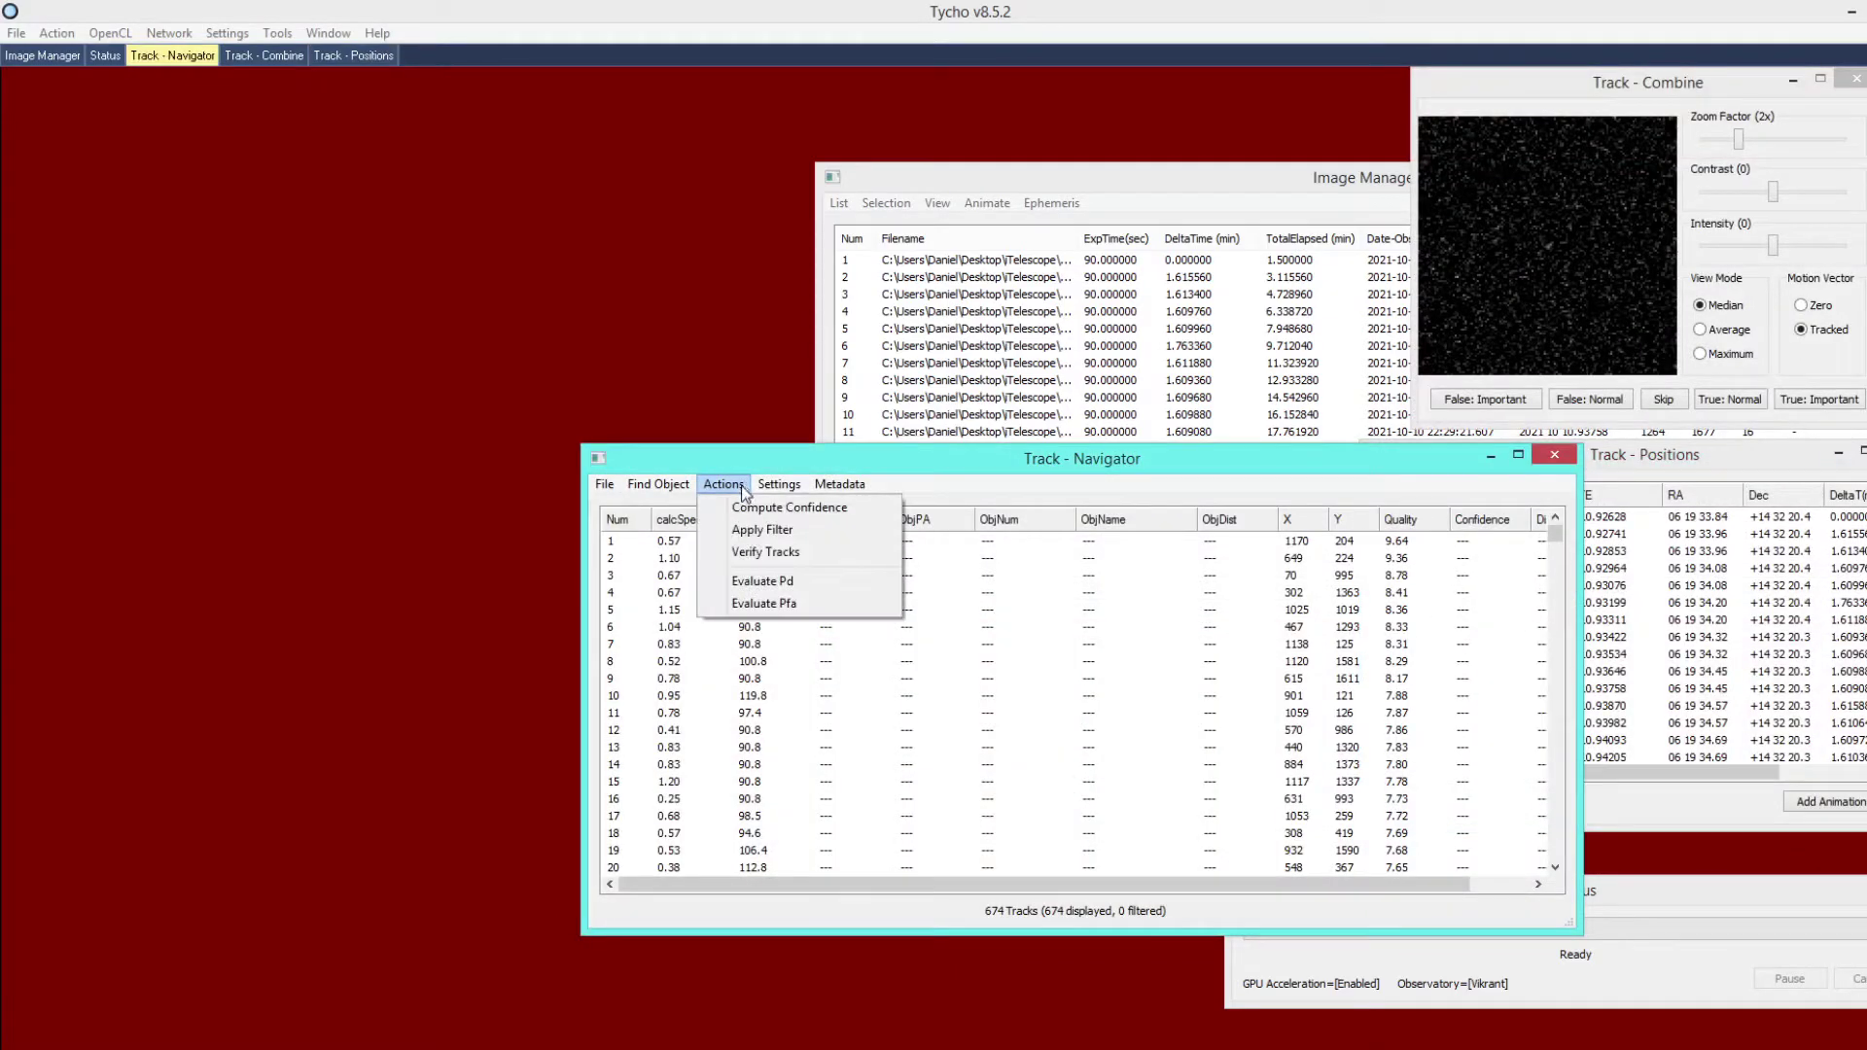
left_click(741, 508)
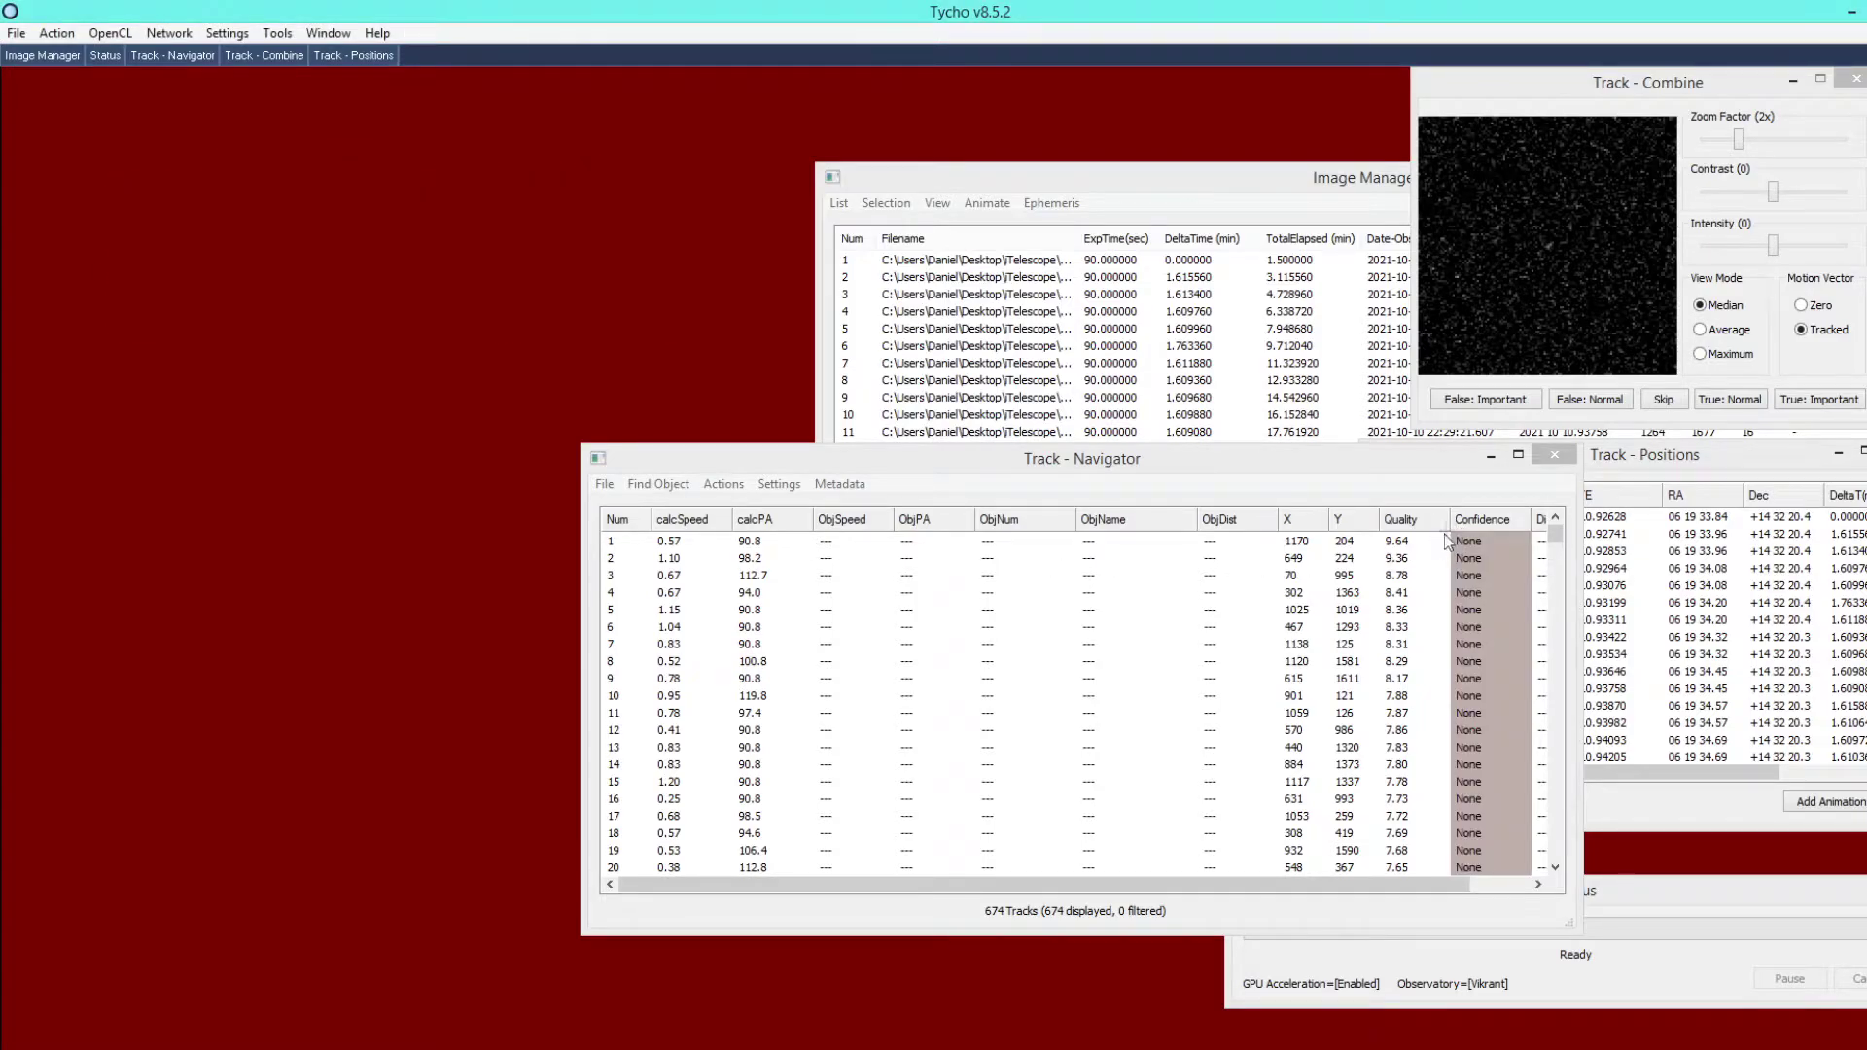
left_click(1477, 530)
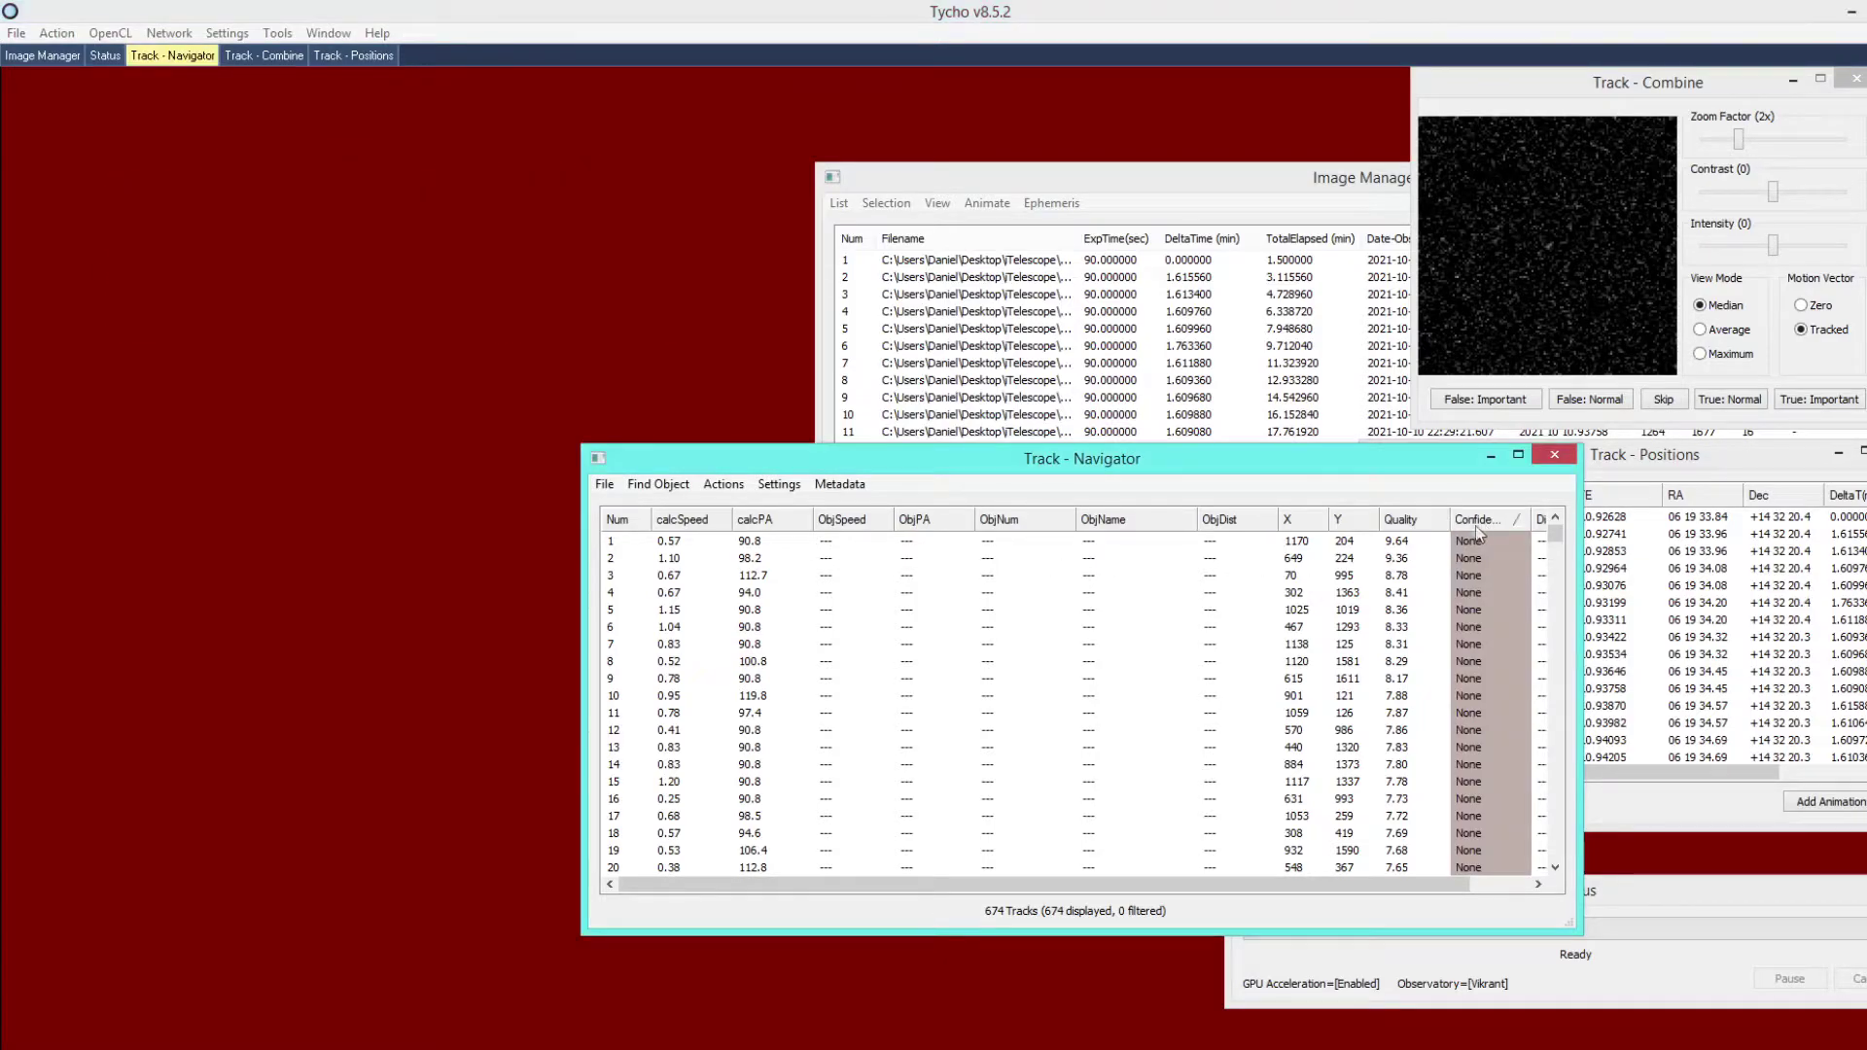
Inspect the top two tracks in the image, then restart the synthetic tracker.
left_click(1396, 546)
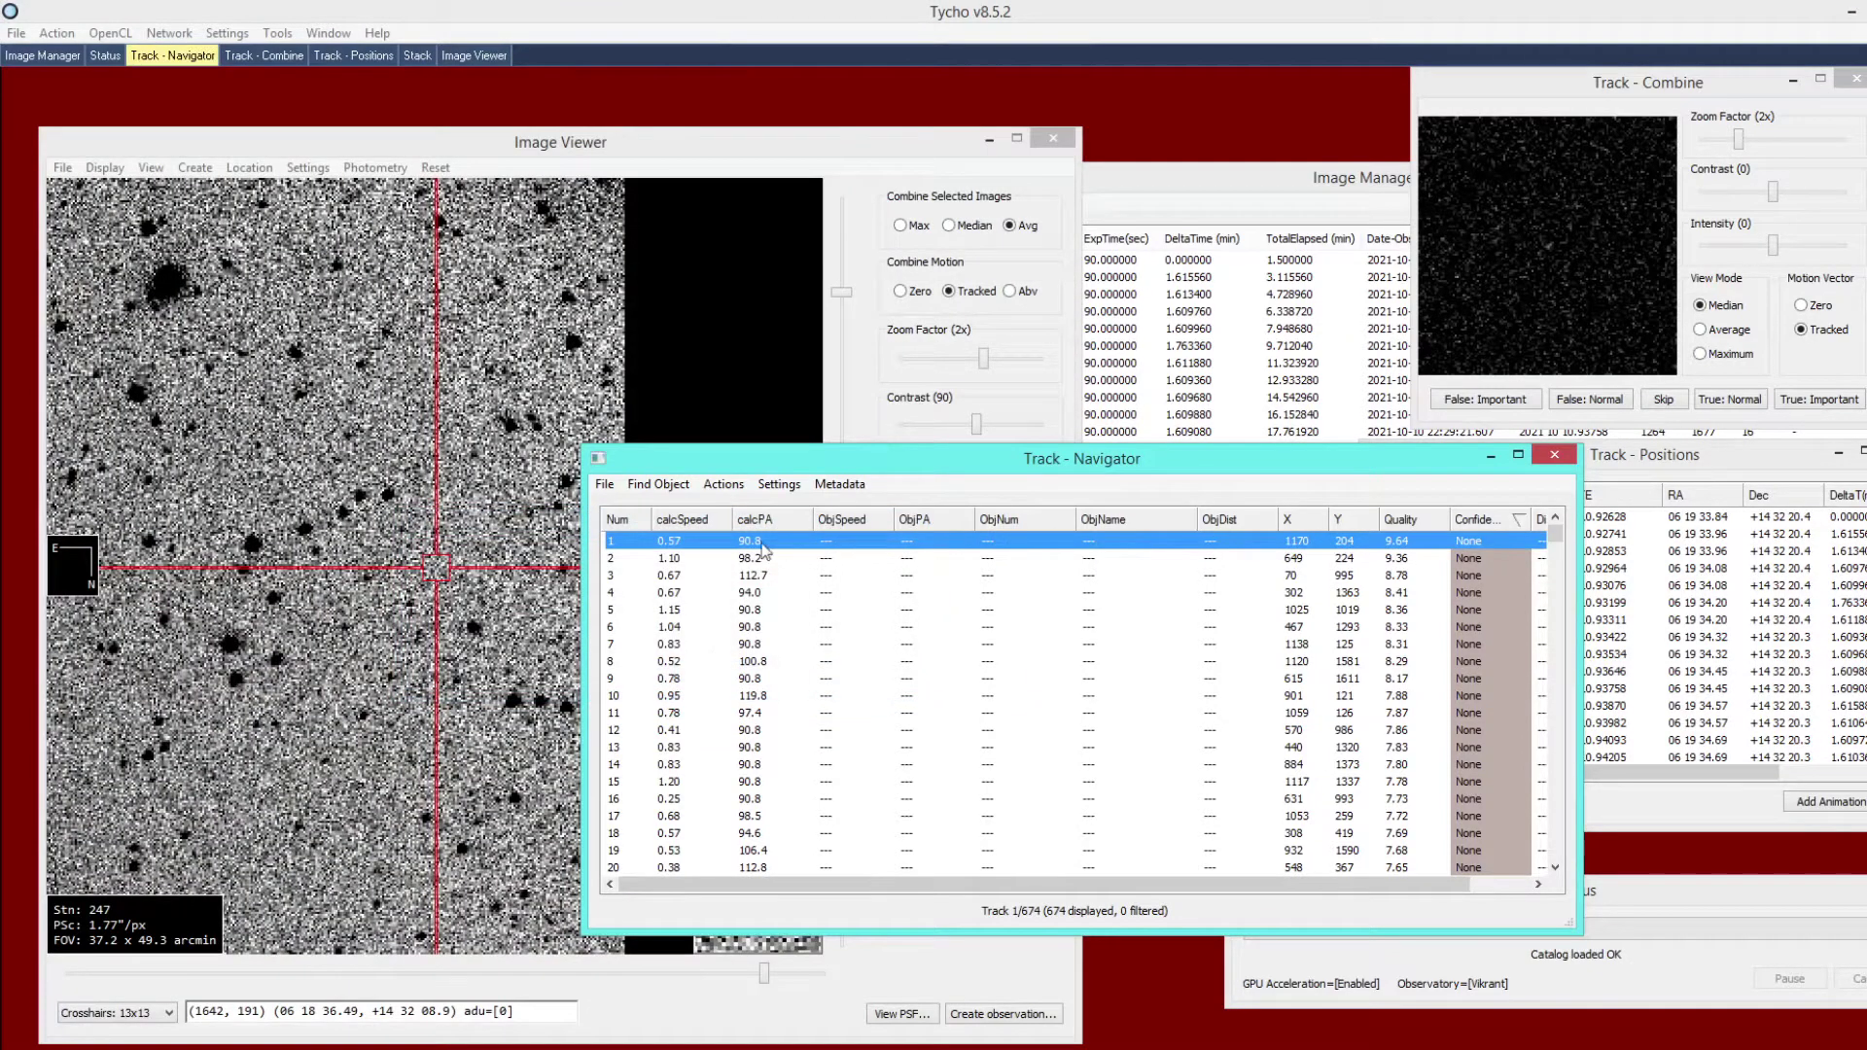
double_click(736, 547)
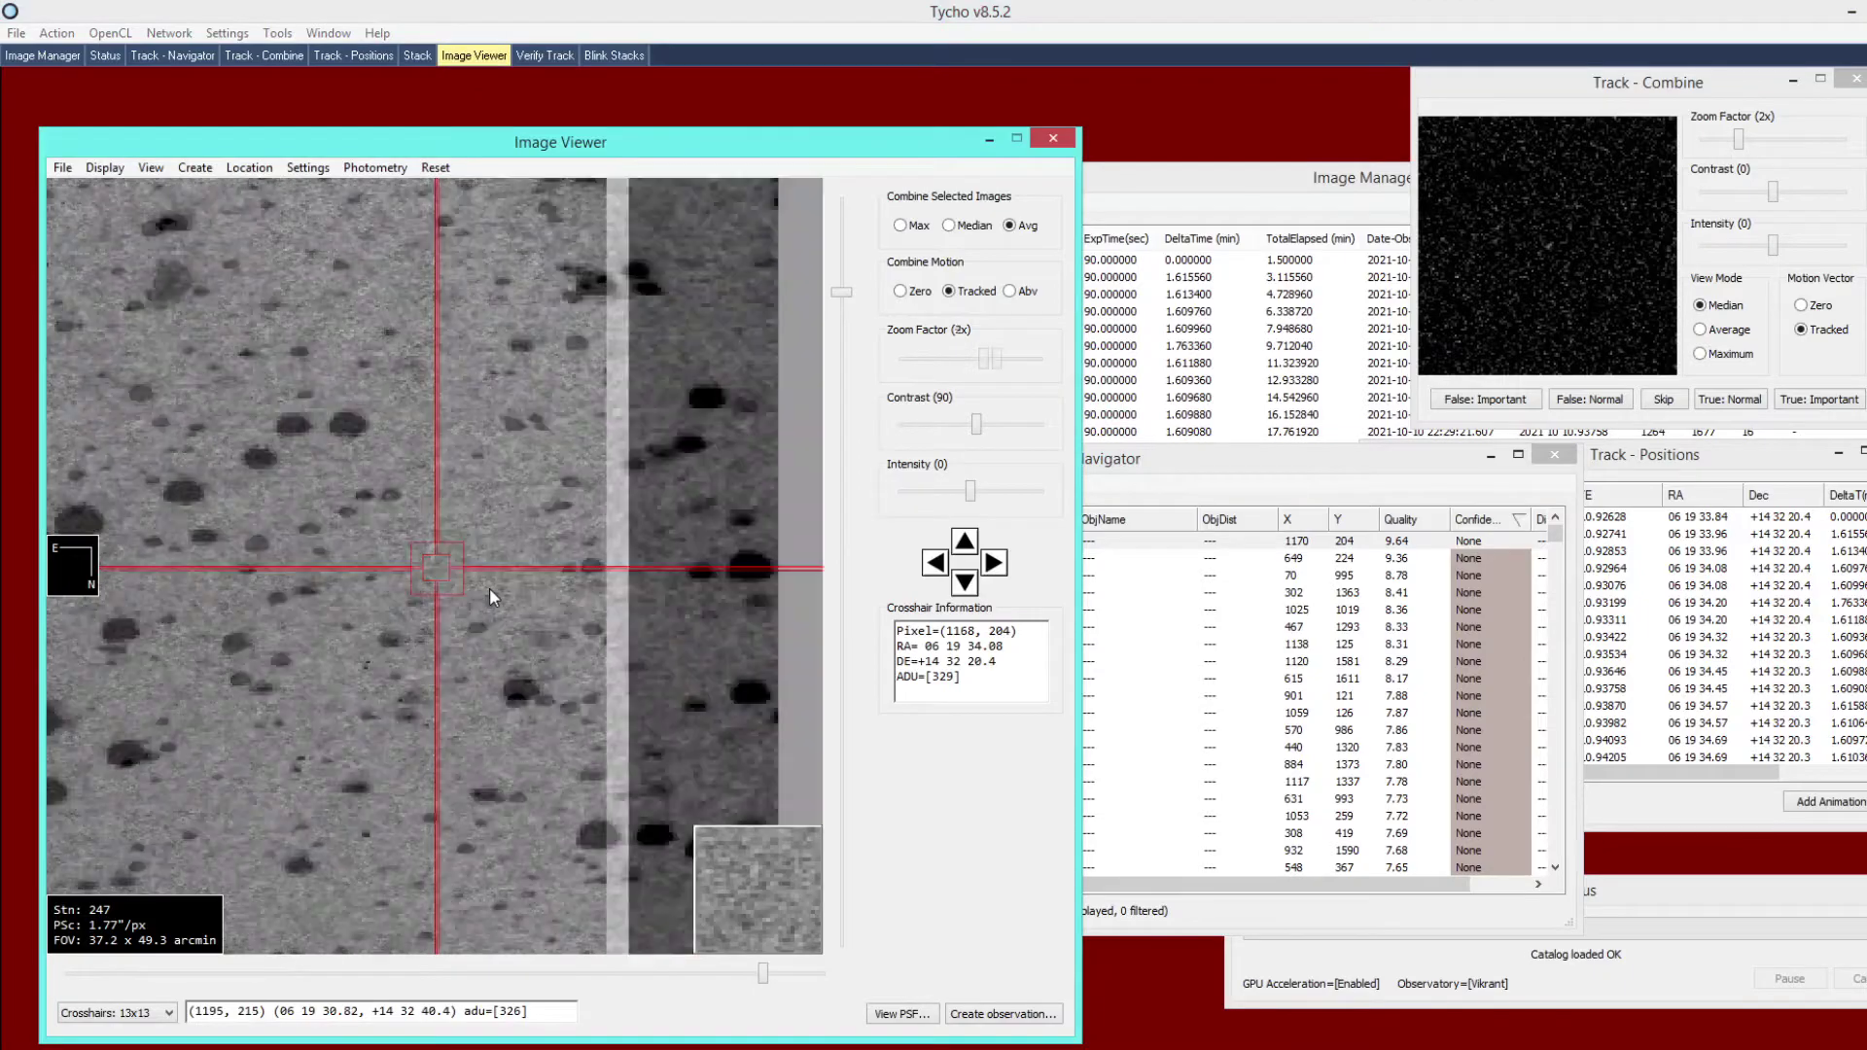
left_click(172, 55)
left_click(1027, 562)
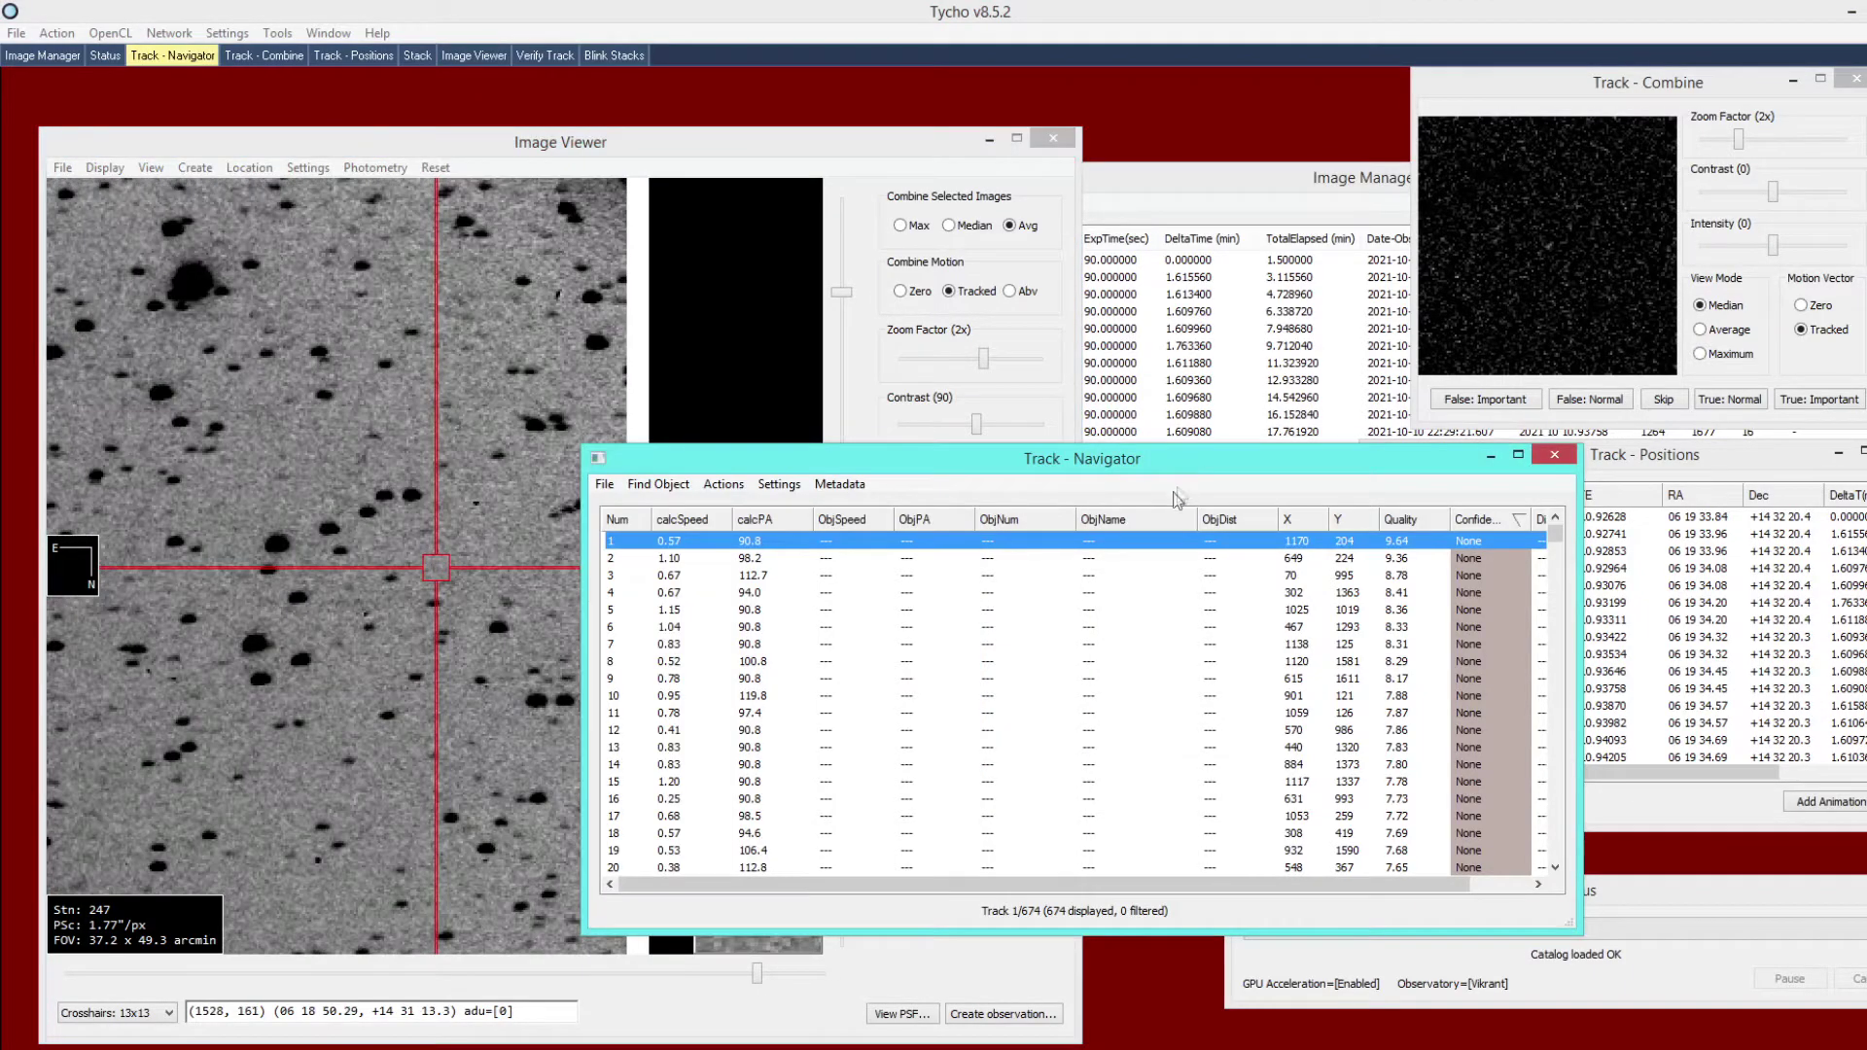
left_click(60, 40)
left_click(122, 362)
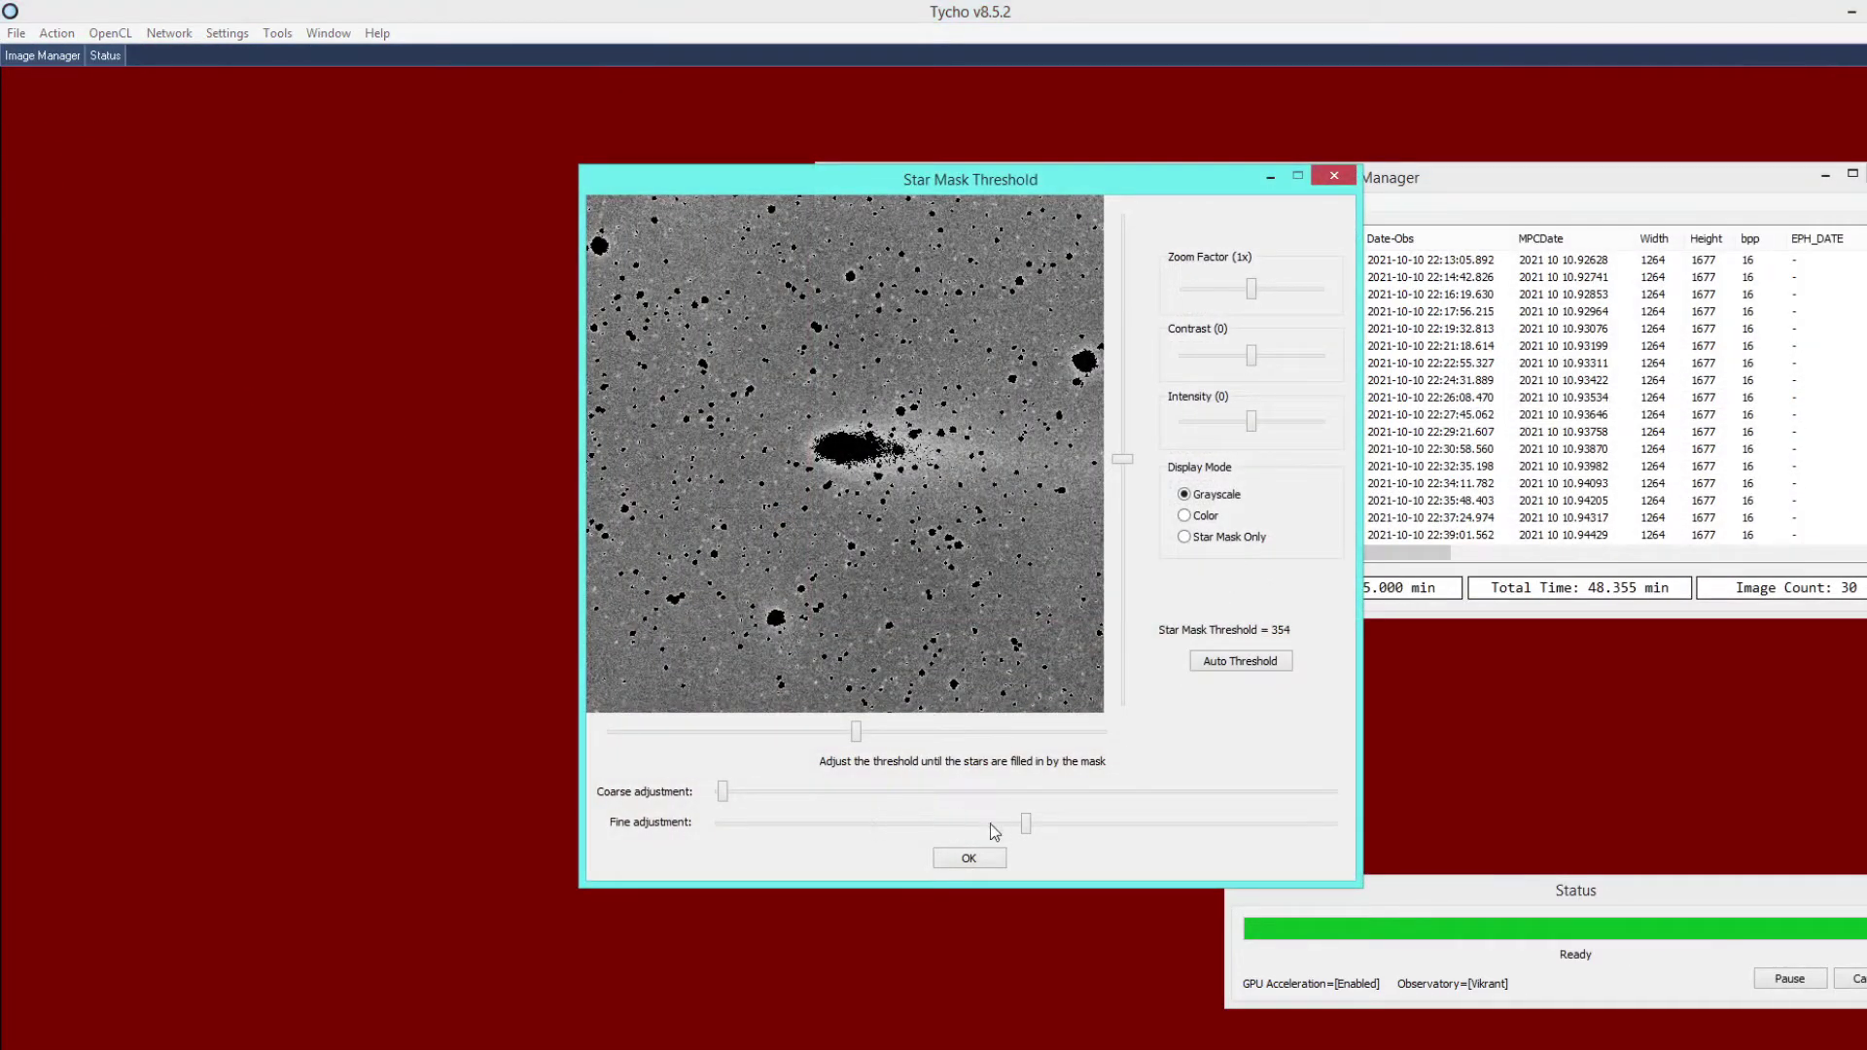
Raise the star mask threshold to 494 and rerun tracking with the 90–120 degree limits.
left_click_drag(1026, 826, 1196, 827)
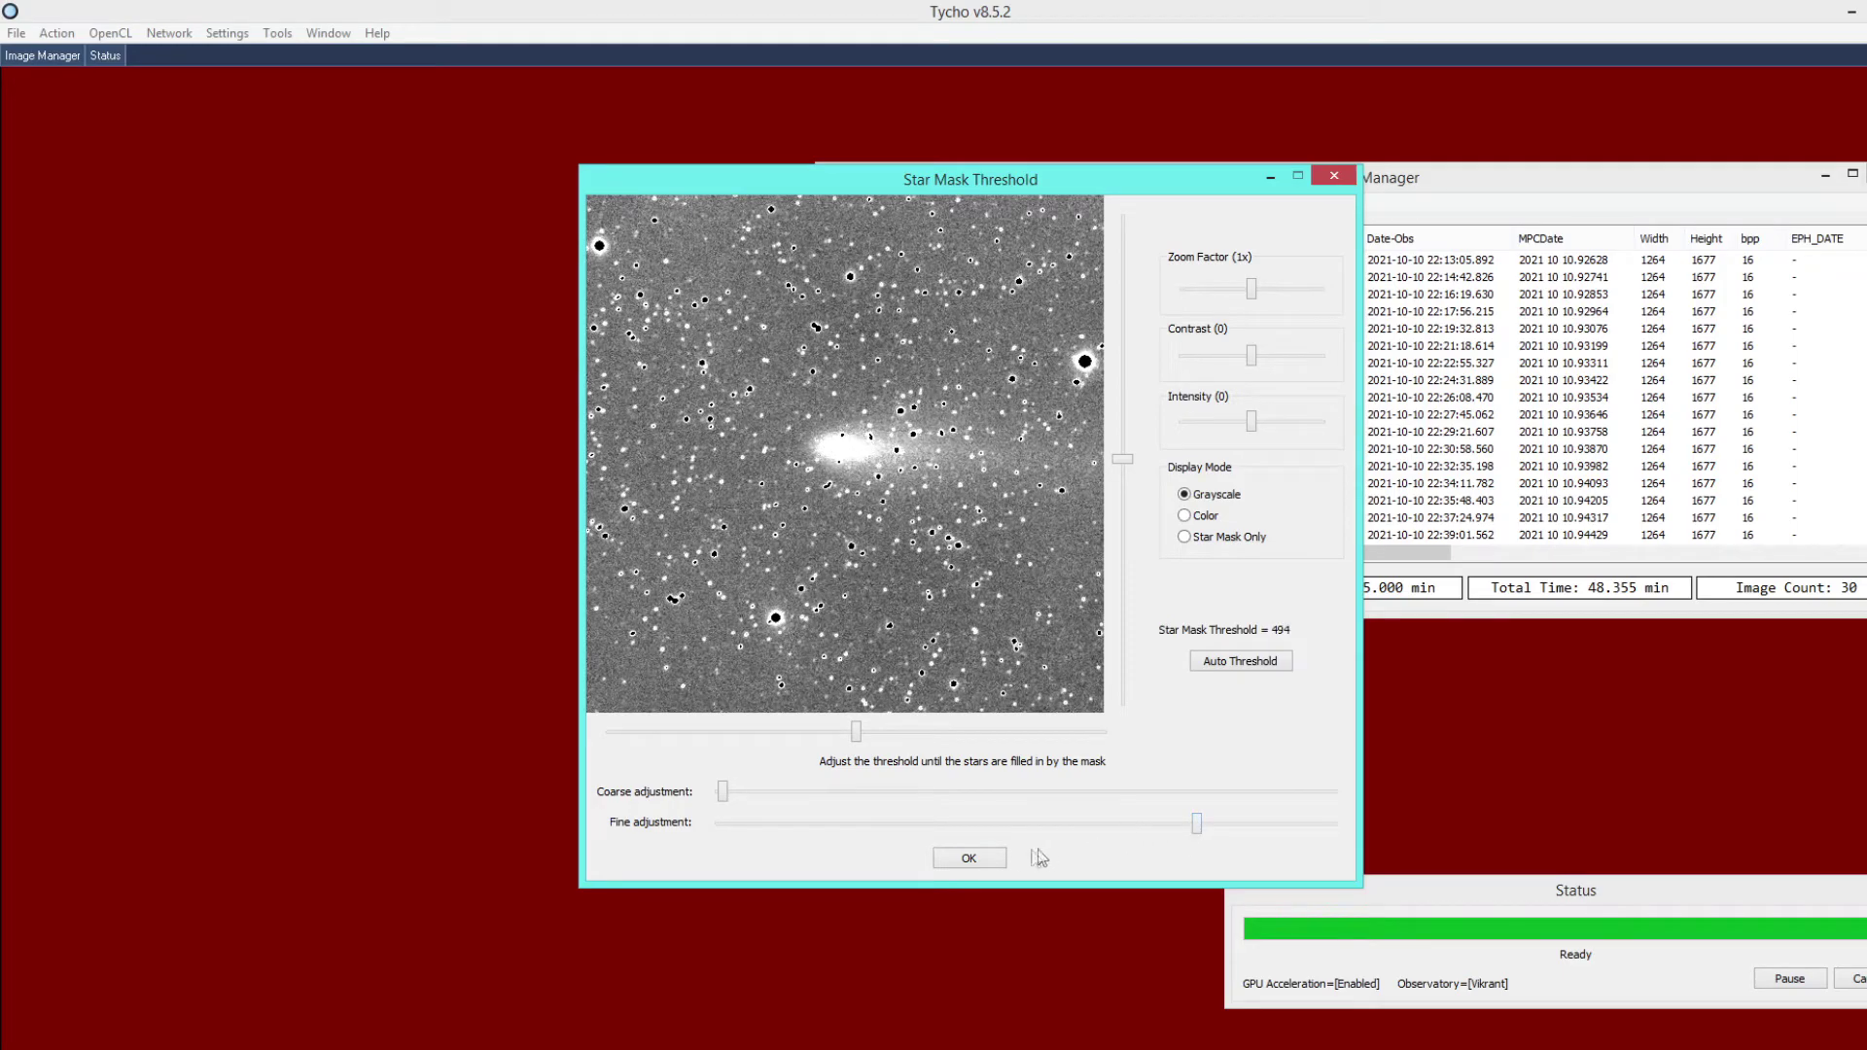
left_click(967, 860)
left_click(1115, 716)
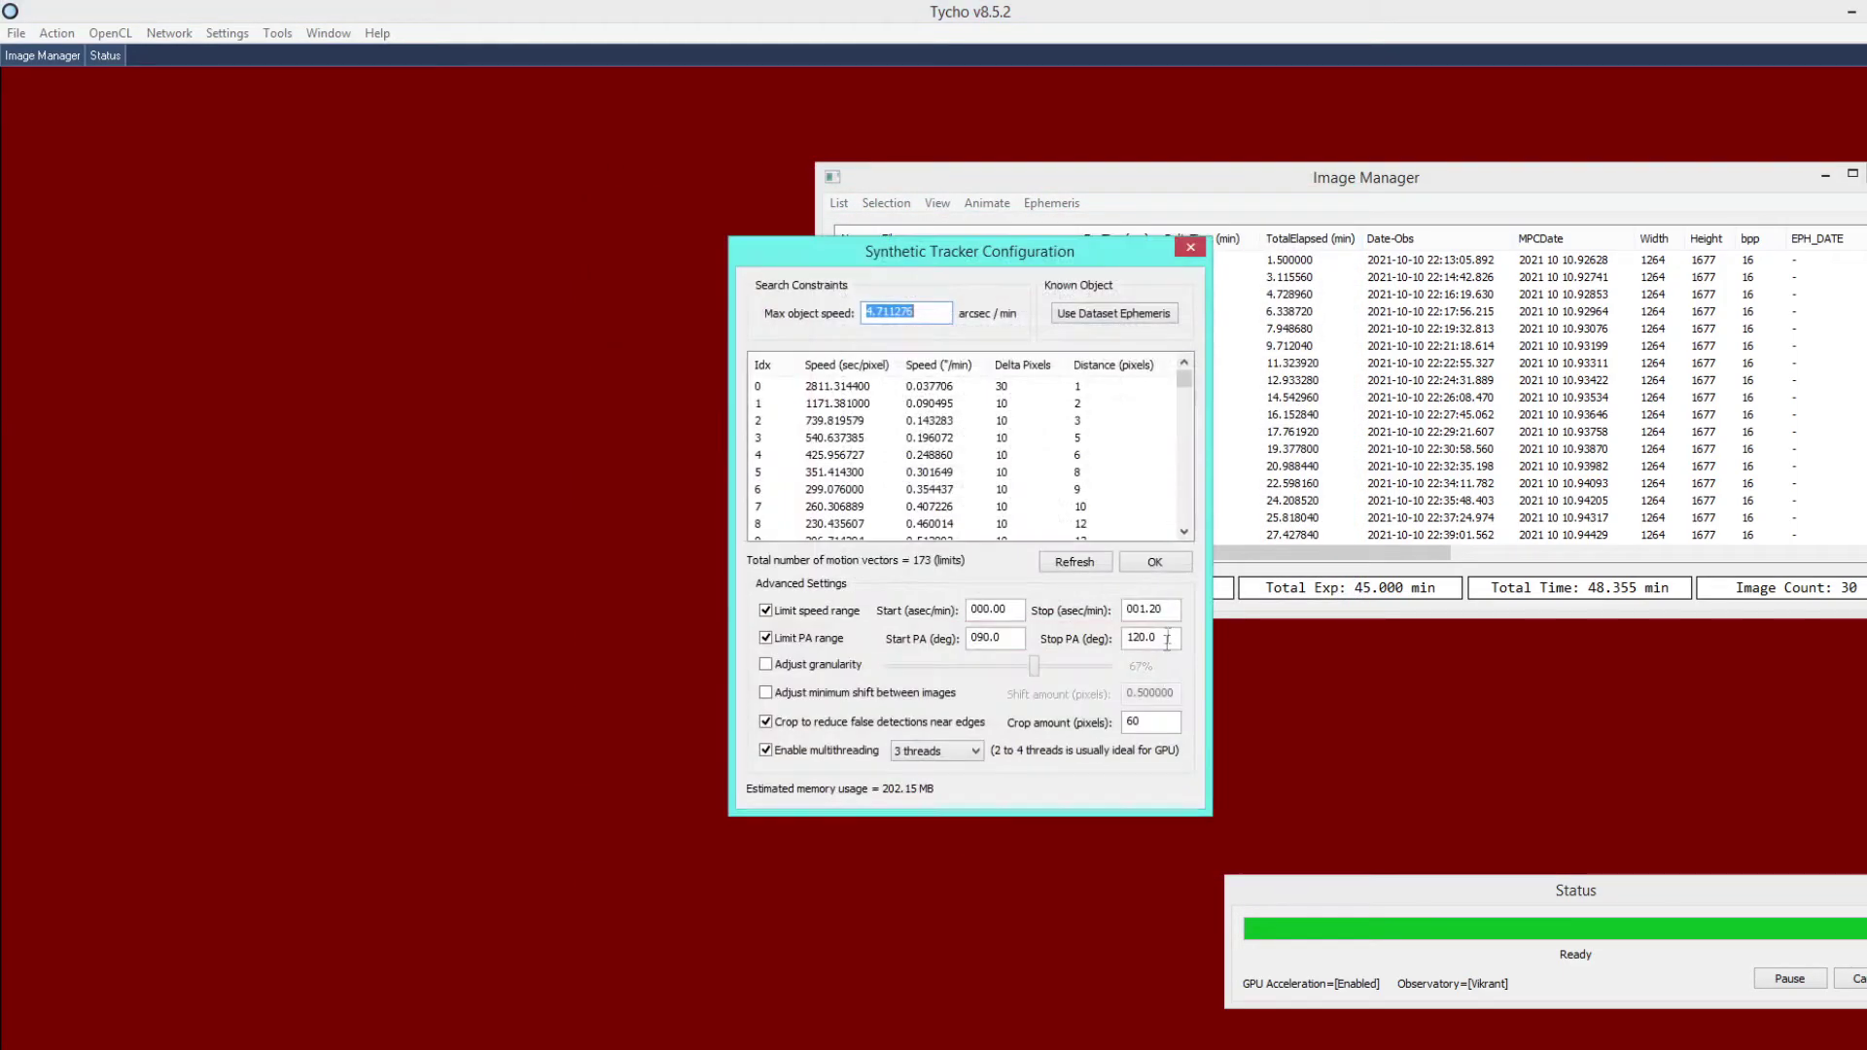
left_click(1154, 564)
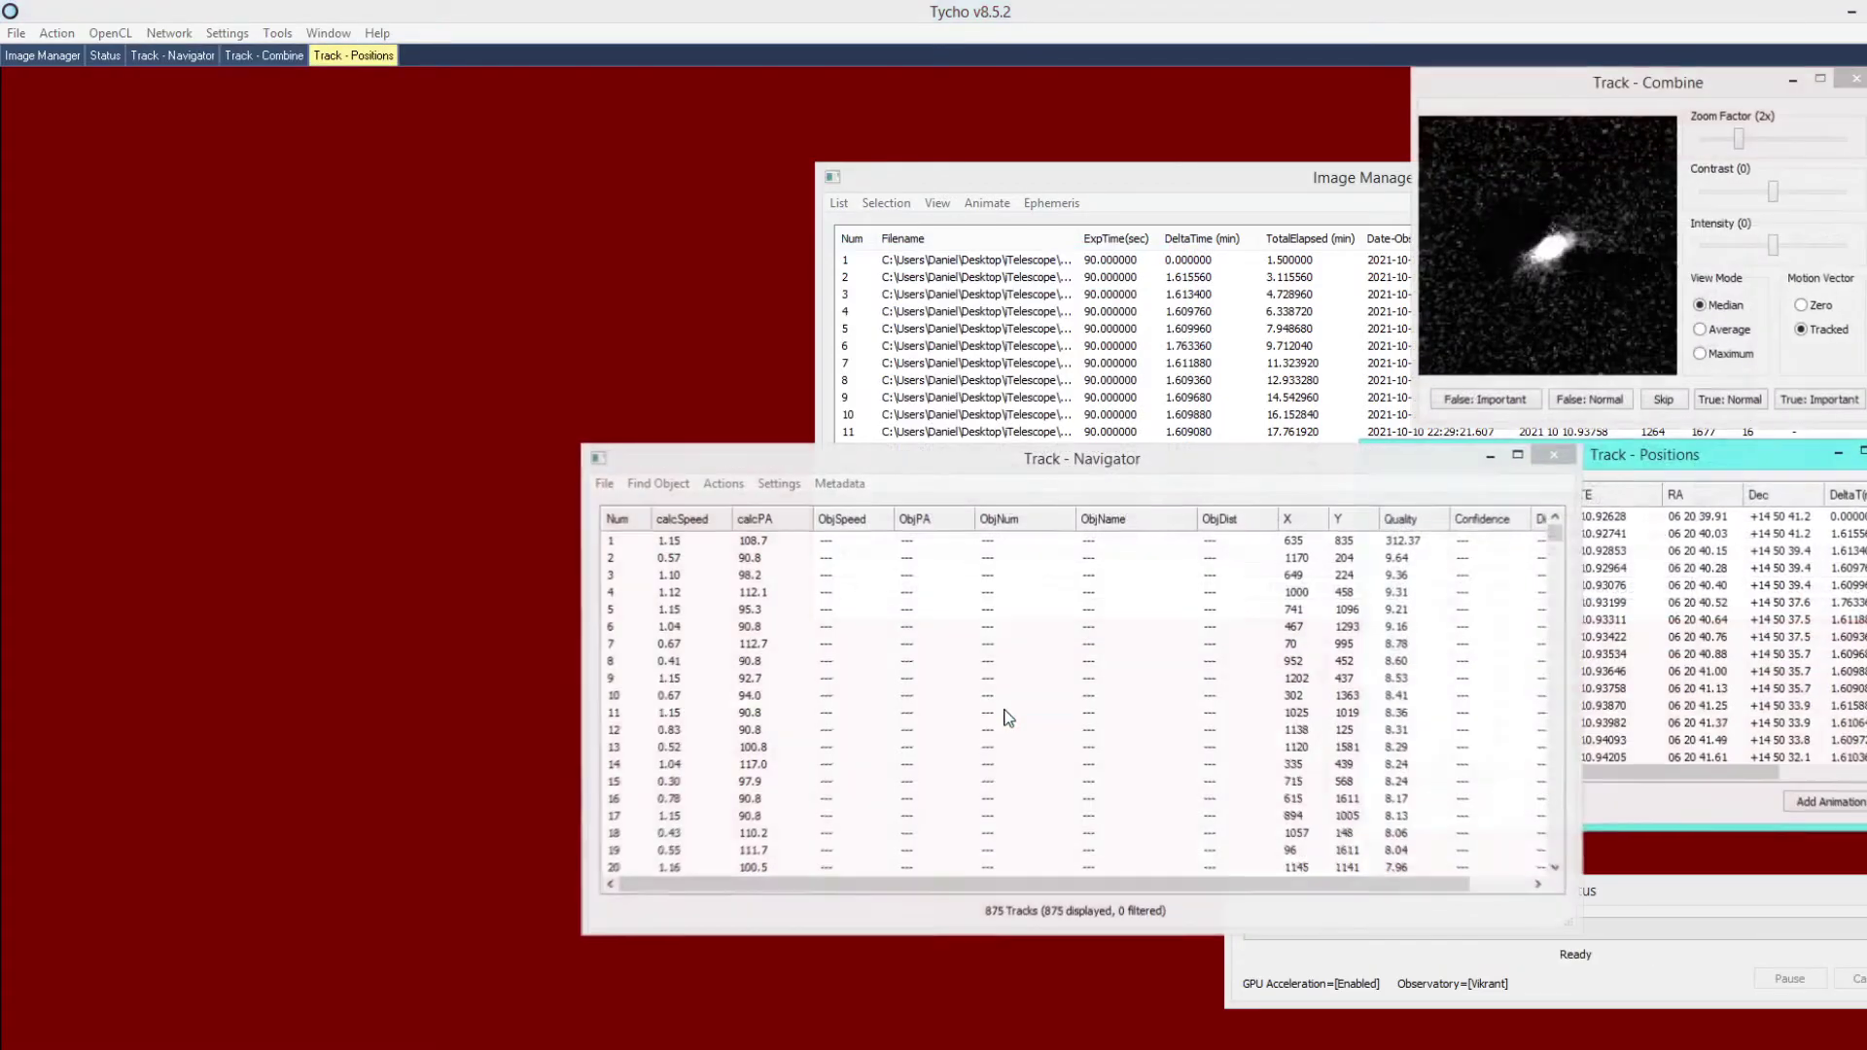
Rate the 875 tracks for confidence, view the High-rated comet track, and sort by confidence.
left_click(724, 483)
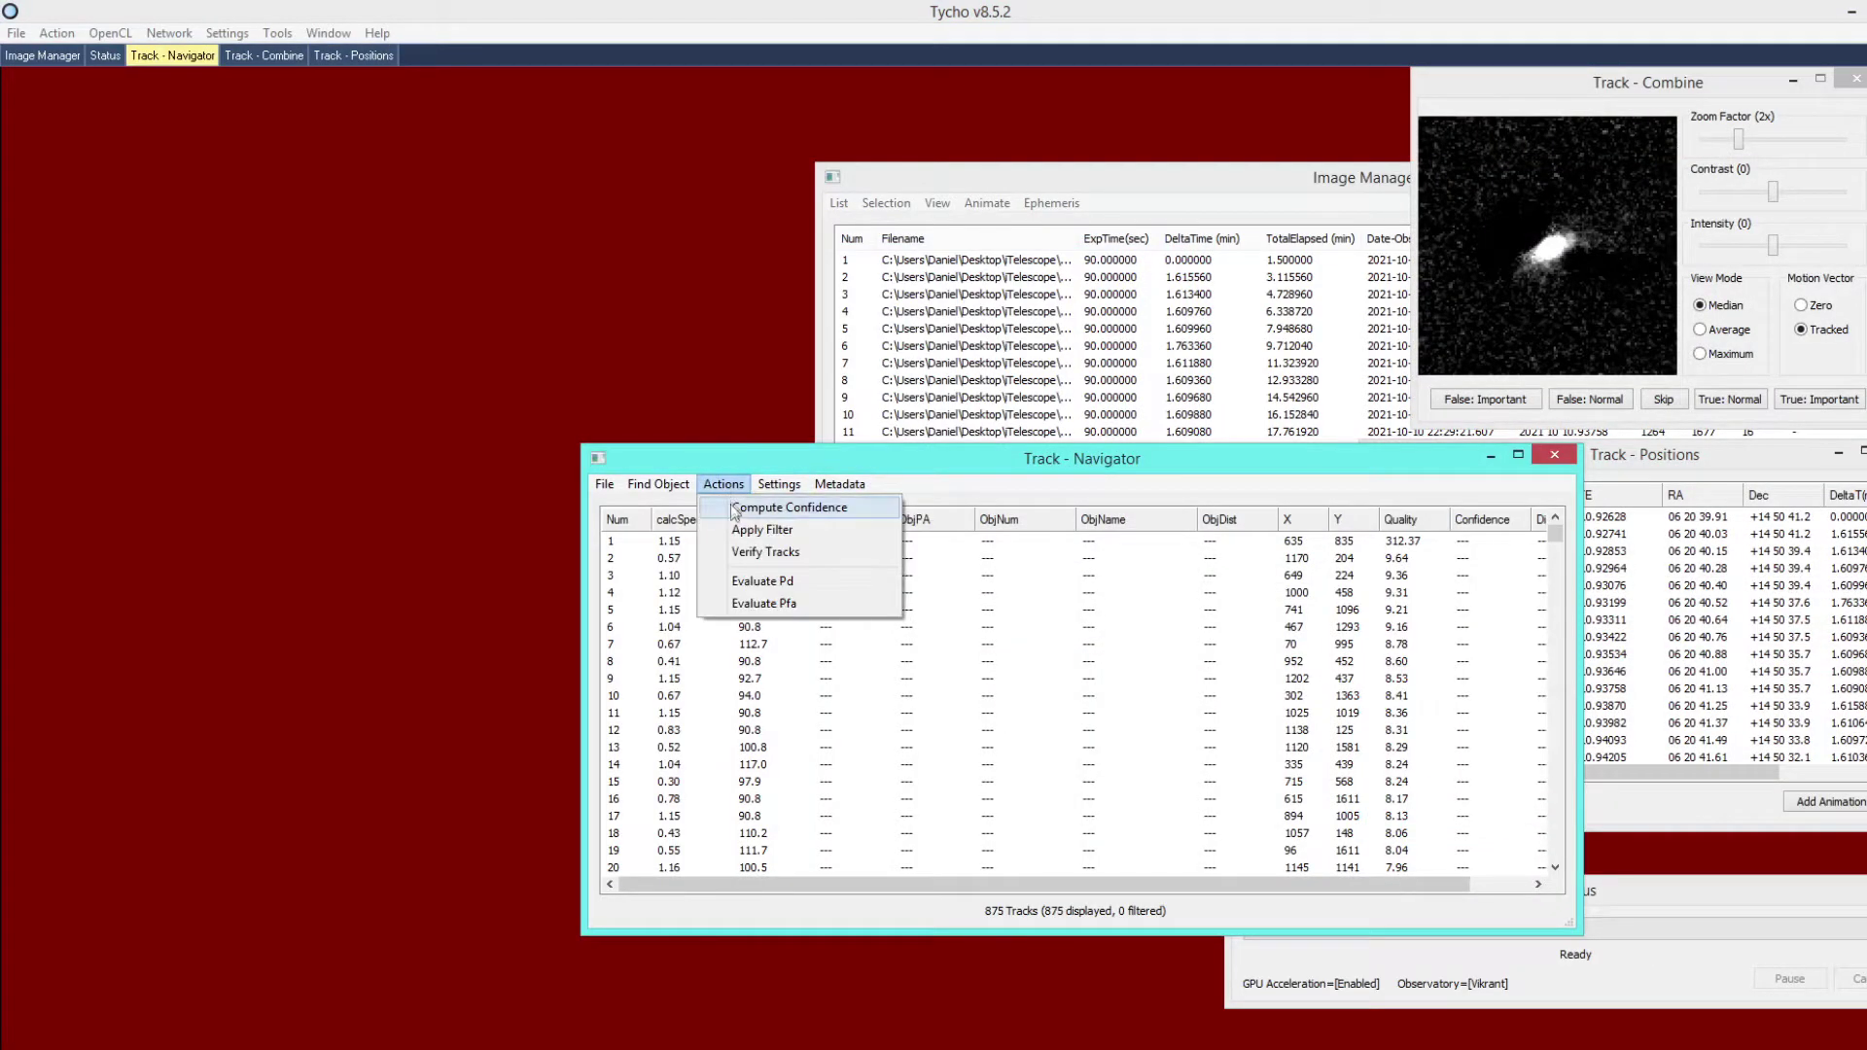
left_click(734, 507)
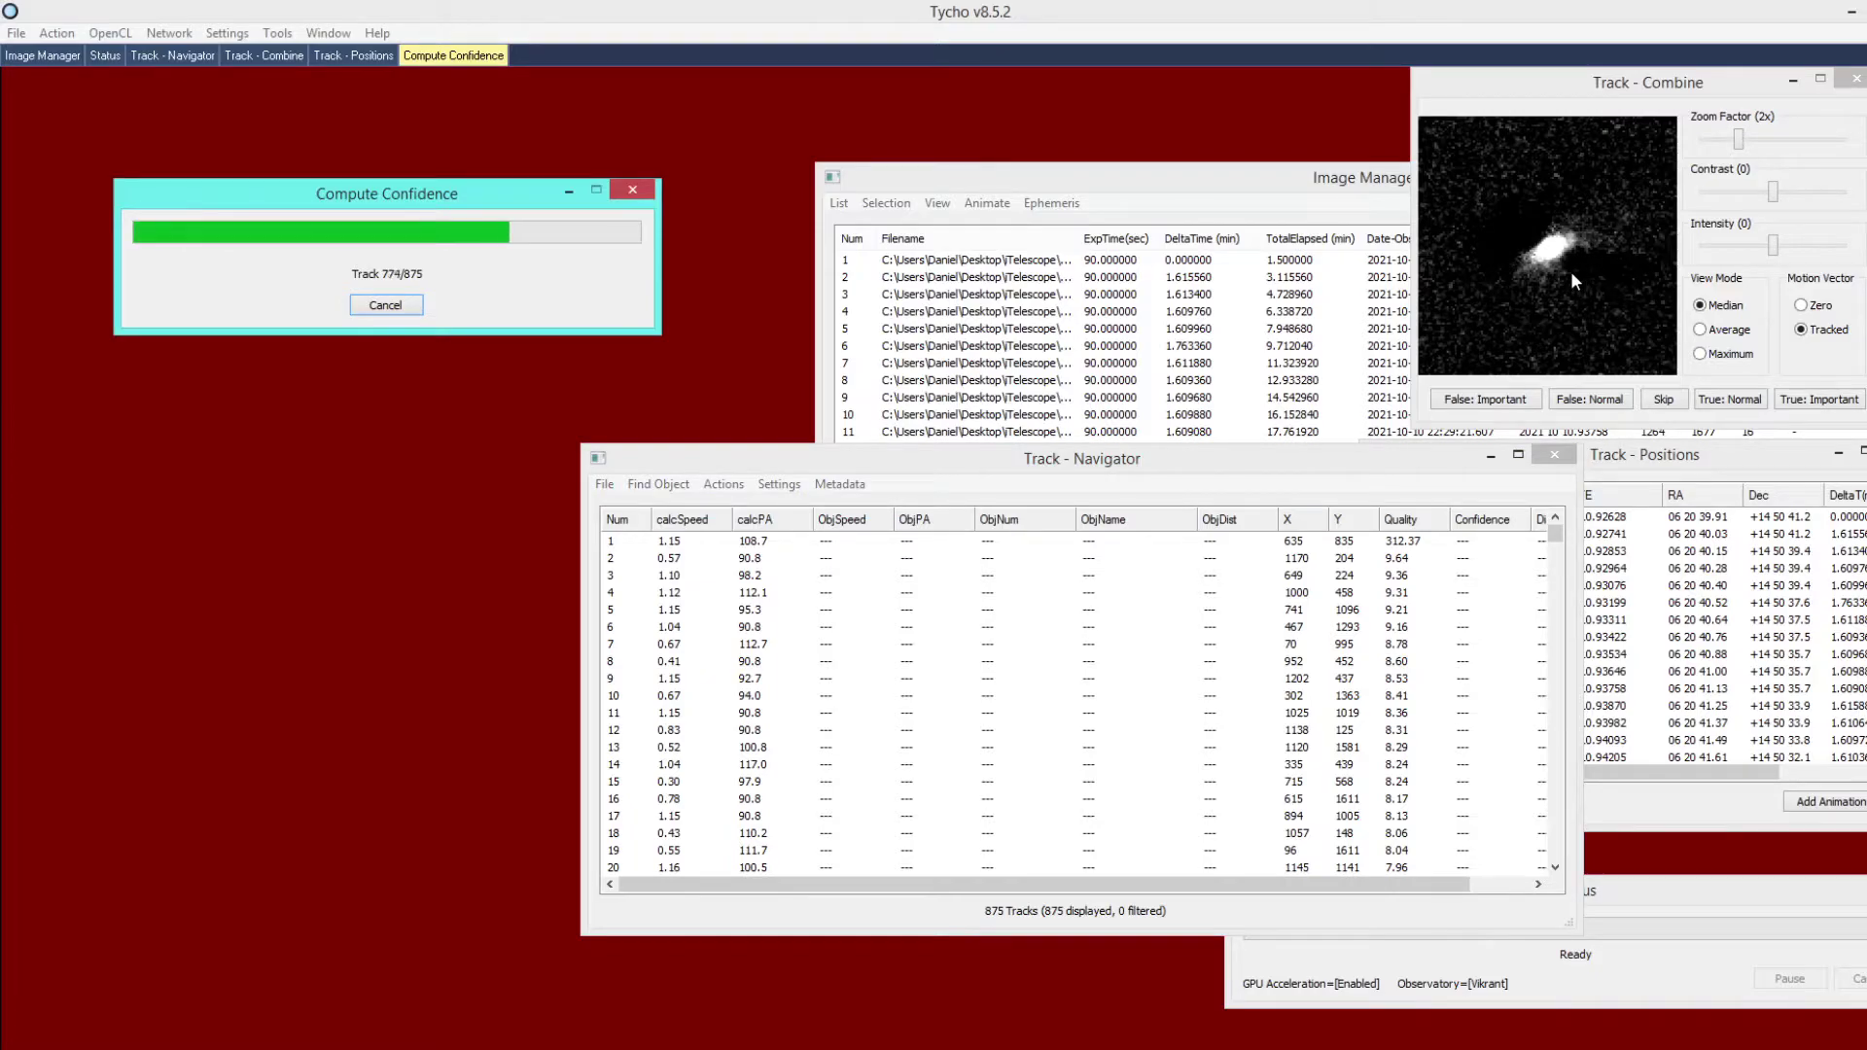
left_click(1268, 541)
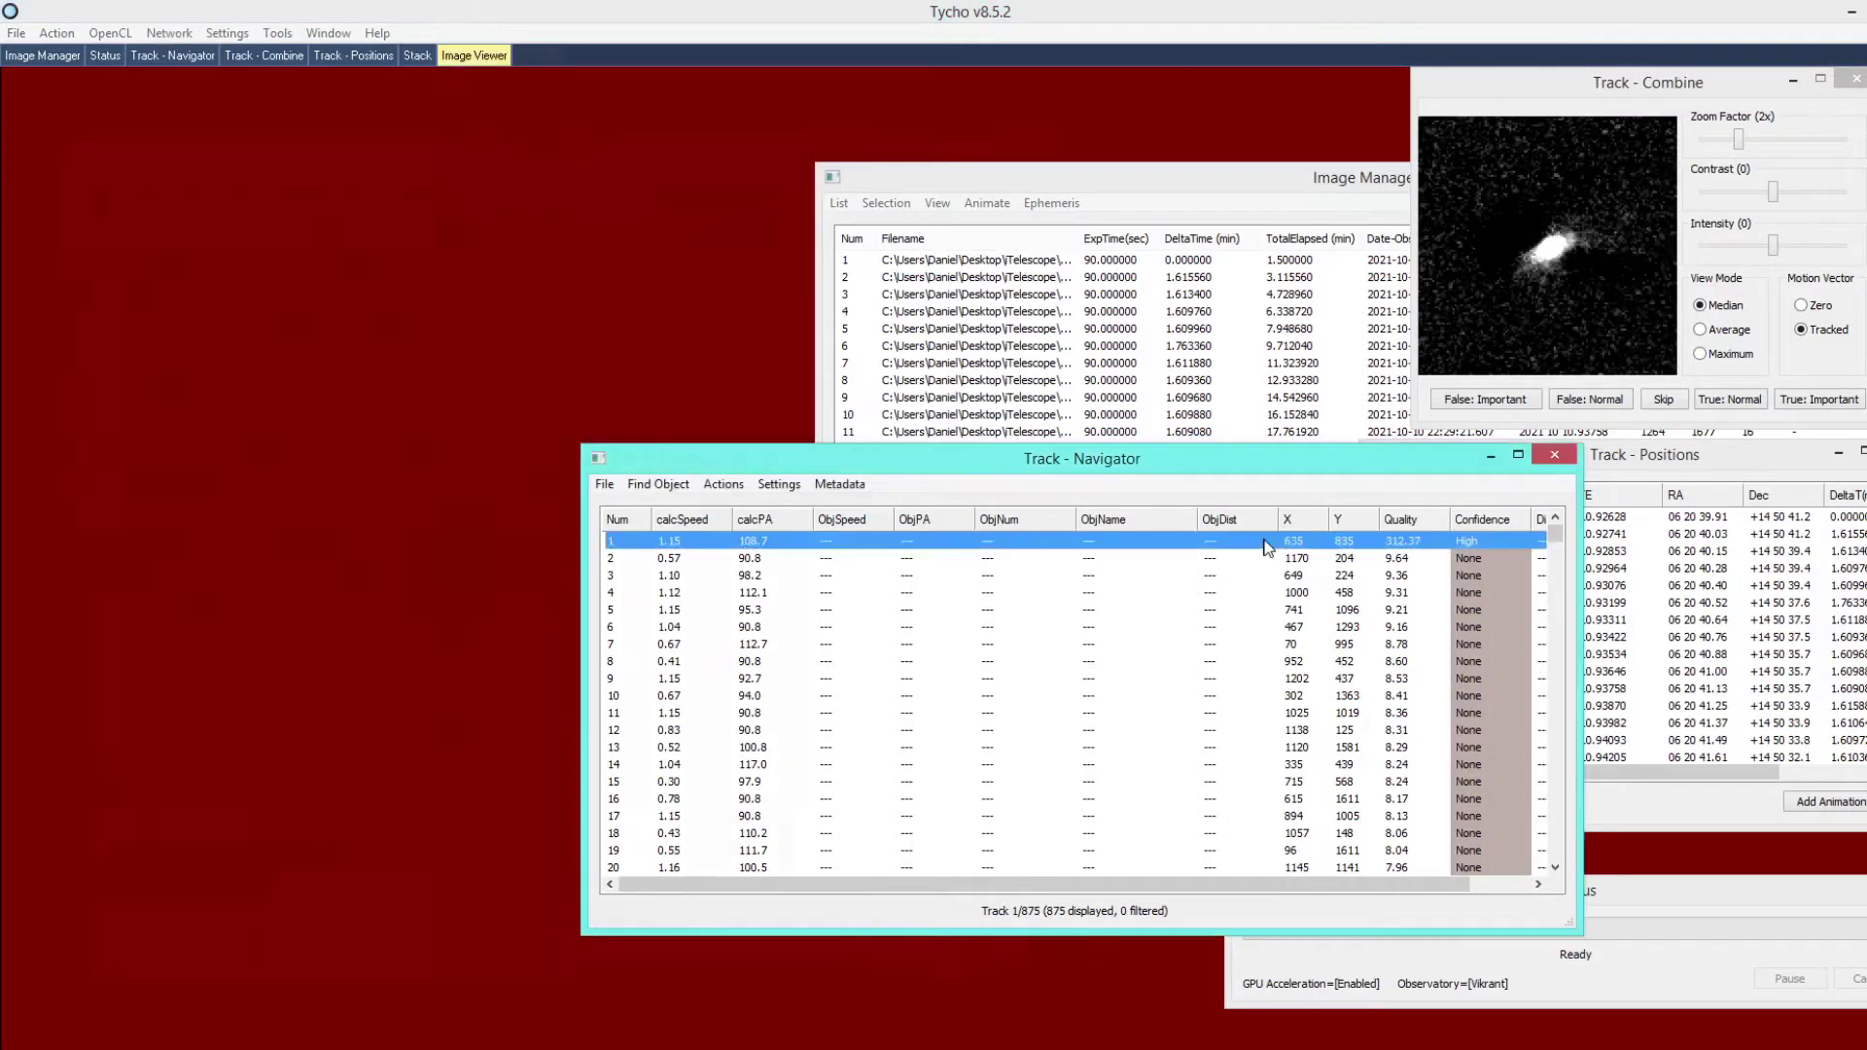
left_click(511, 586)
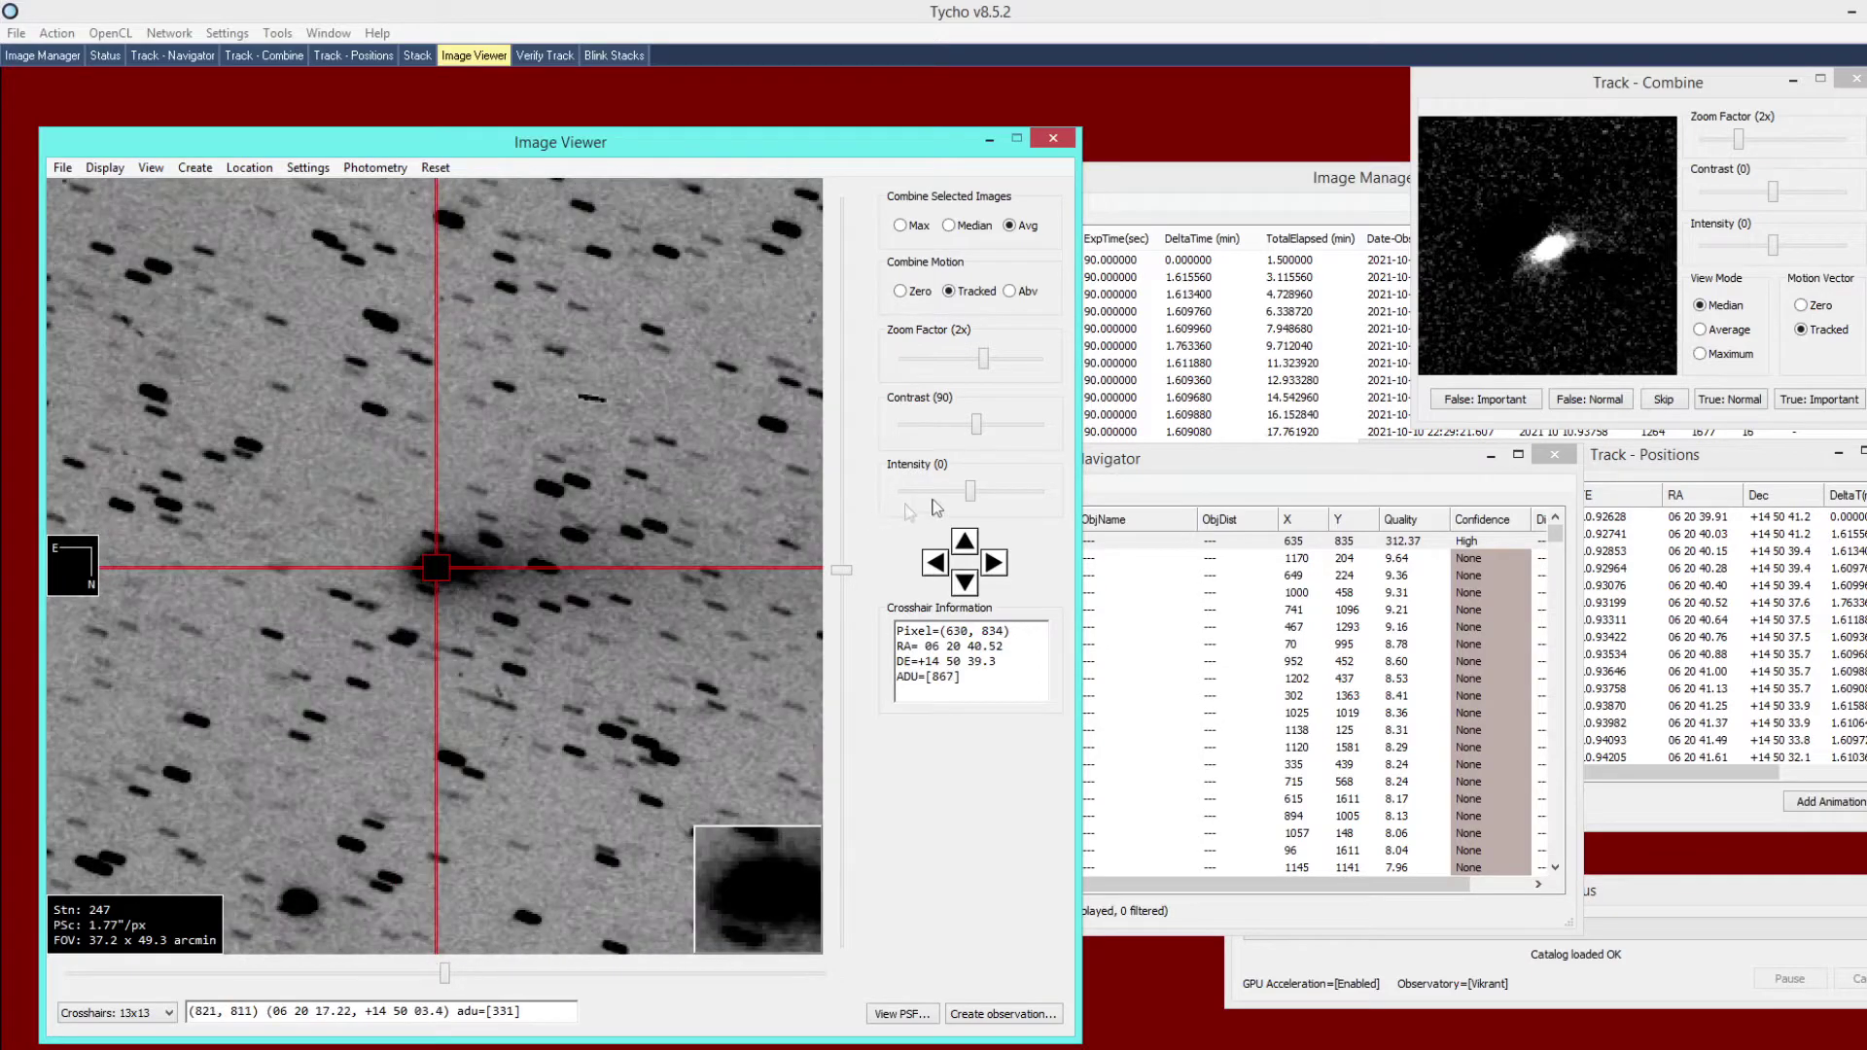
left_click(1498, 551)
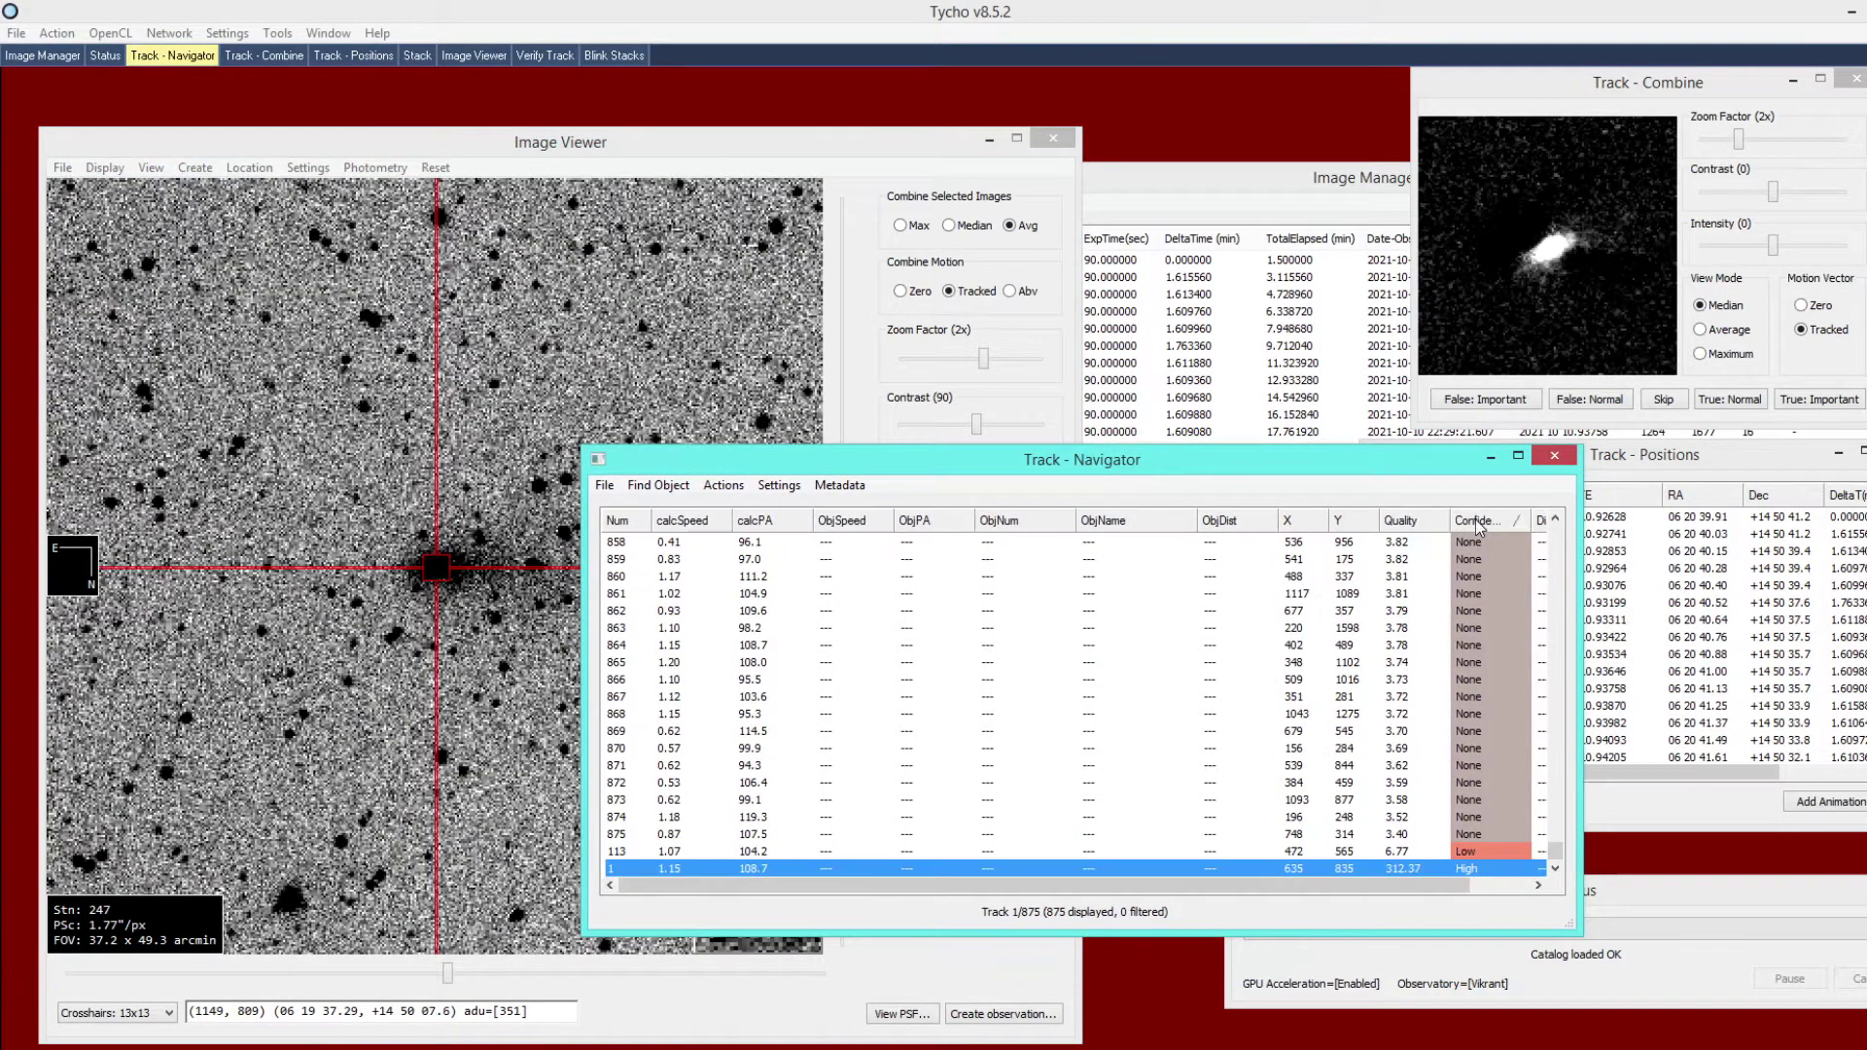
left_click(1477, 522)
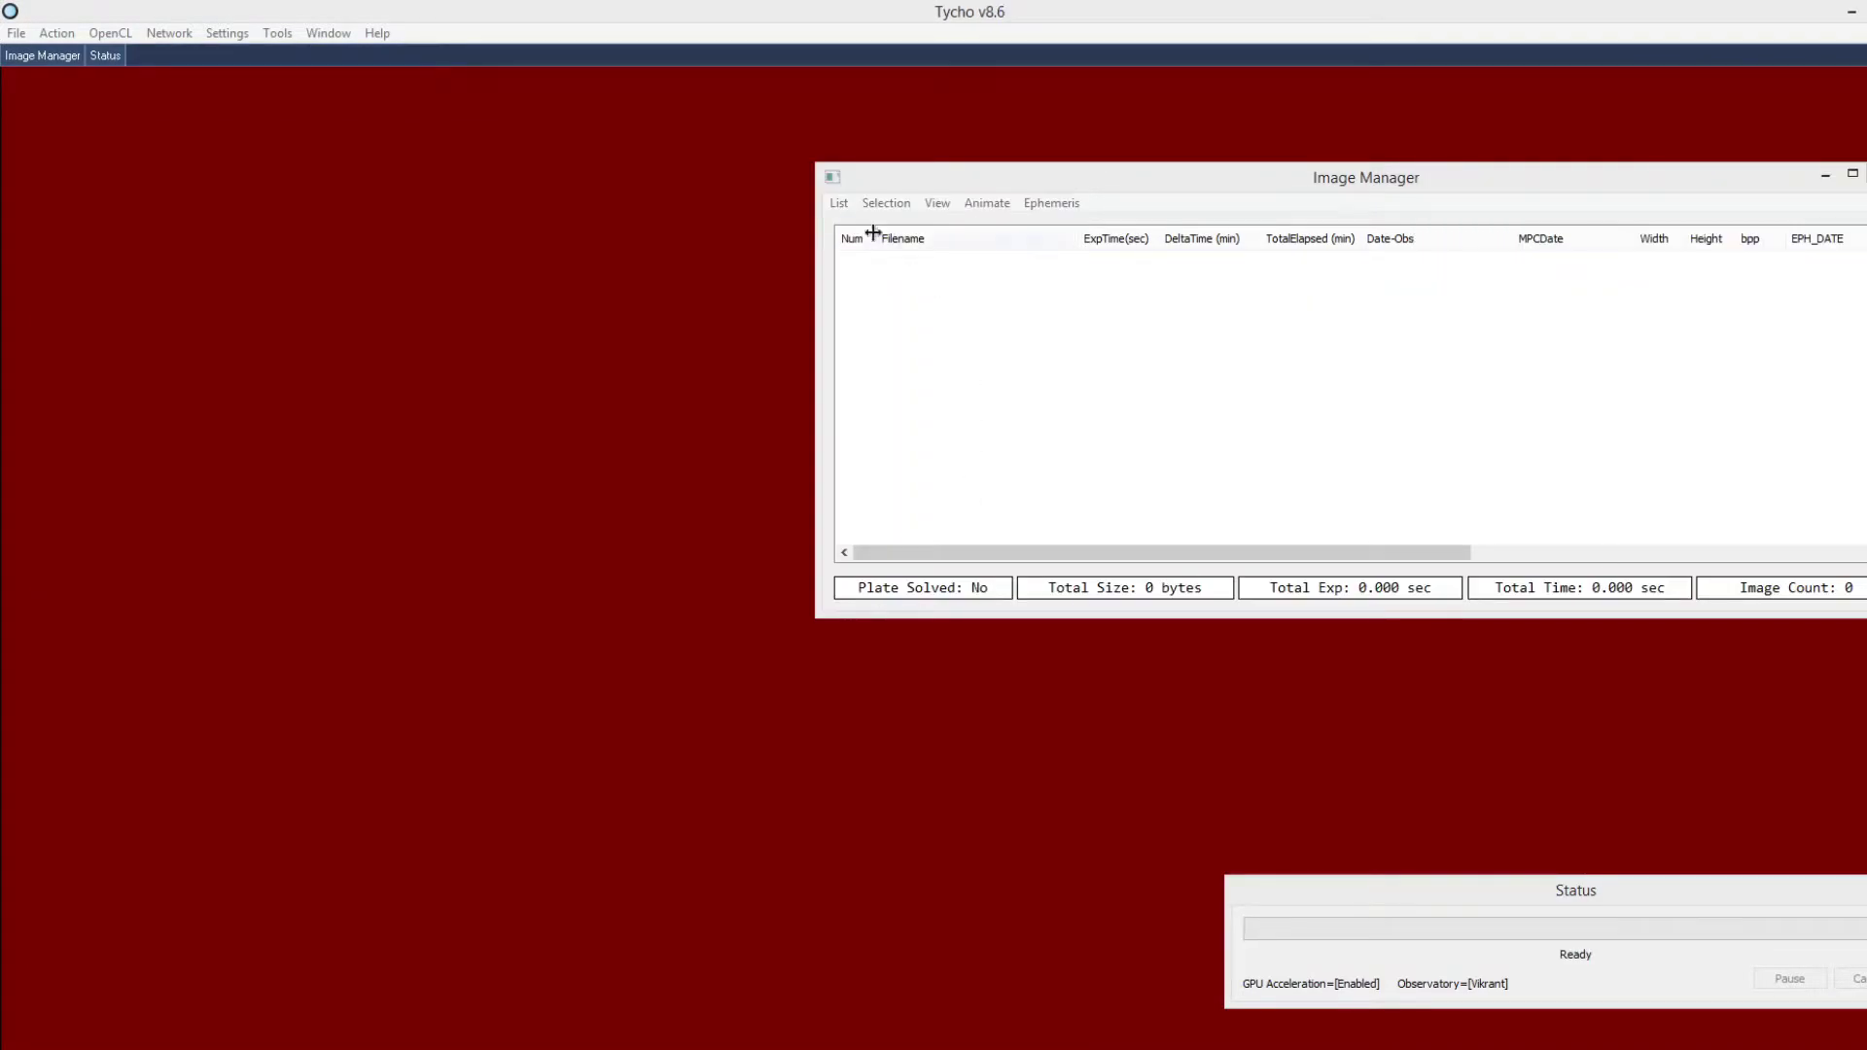
Load all 30 image files into v8.6 and start the synthetic tracker.
left_click(837, 205)
left_click(855, 230)
key("ctrl+a")
key("Return")
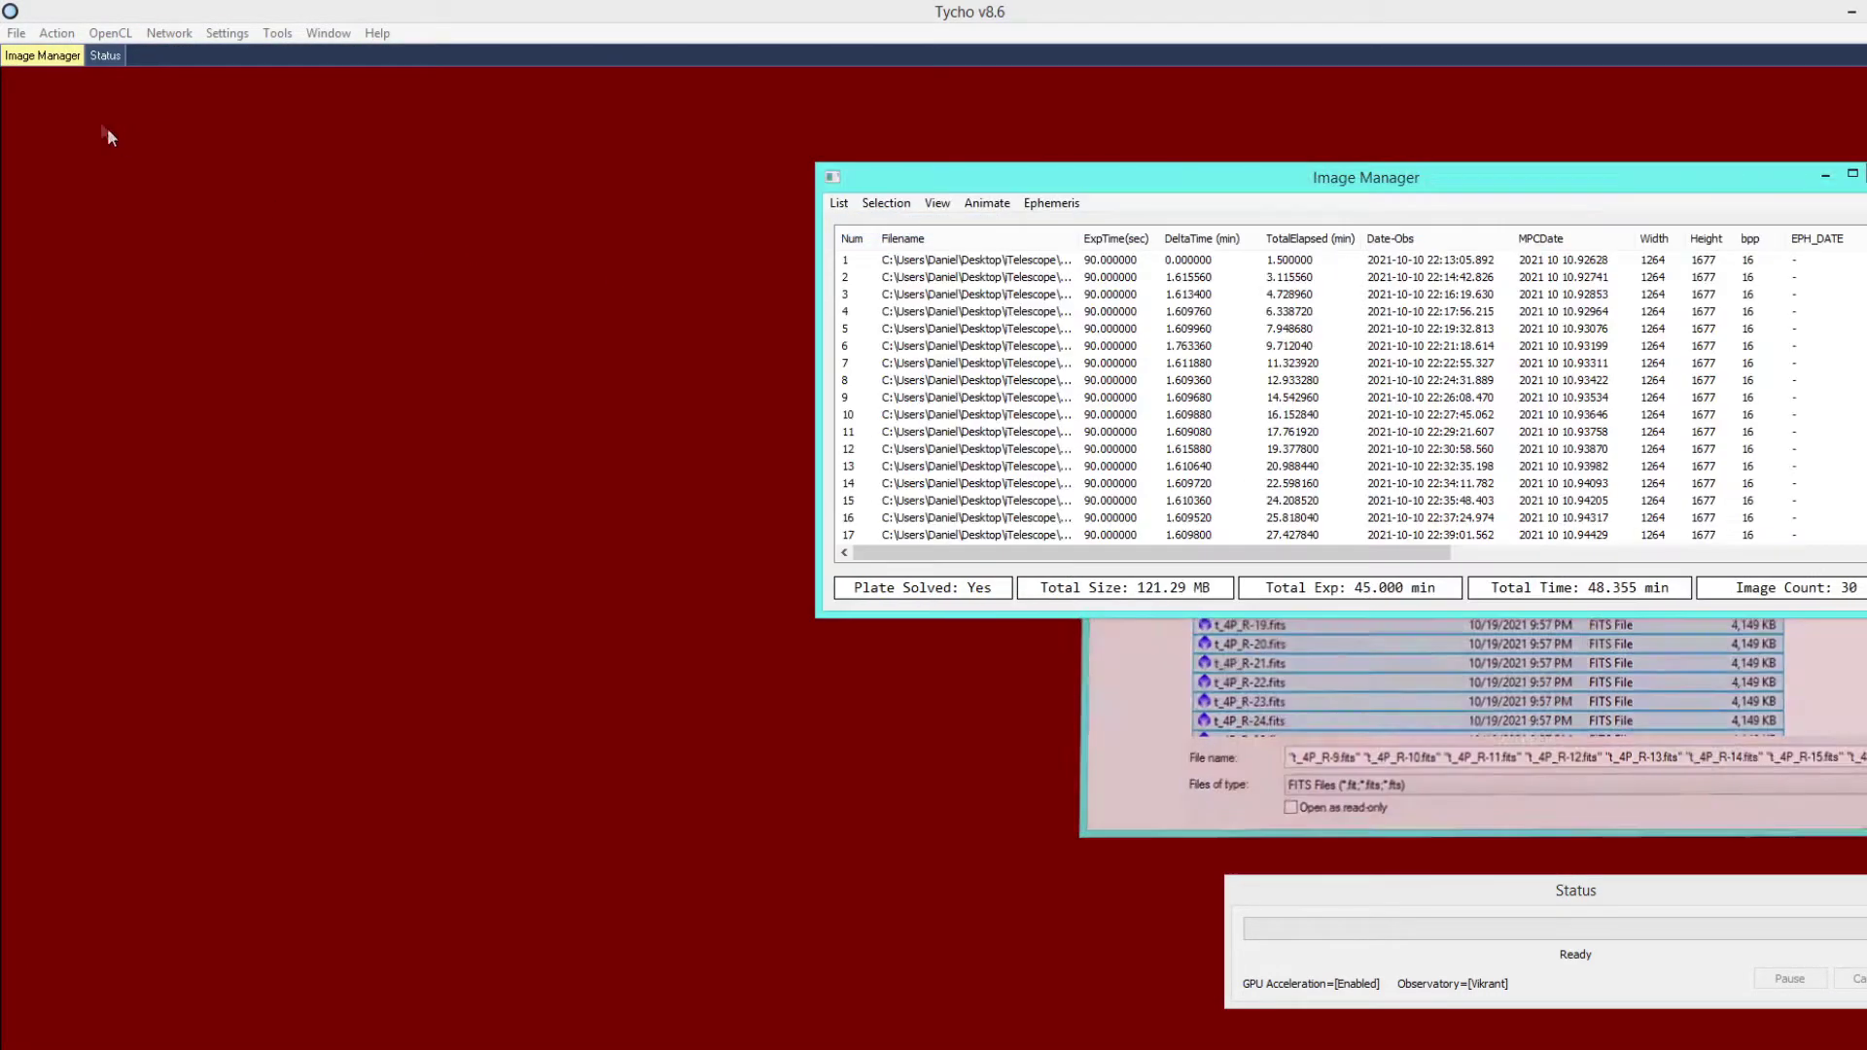
left_click(57, 33)
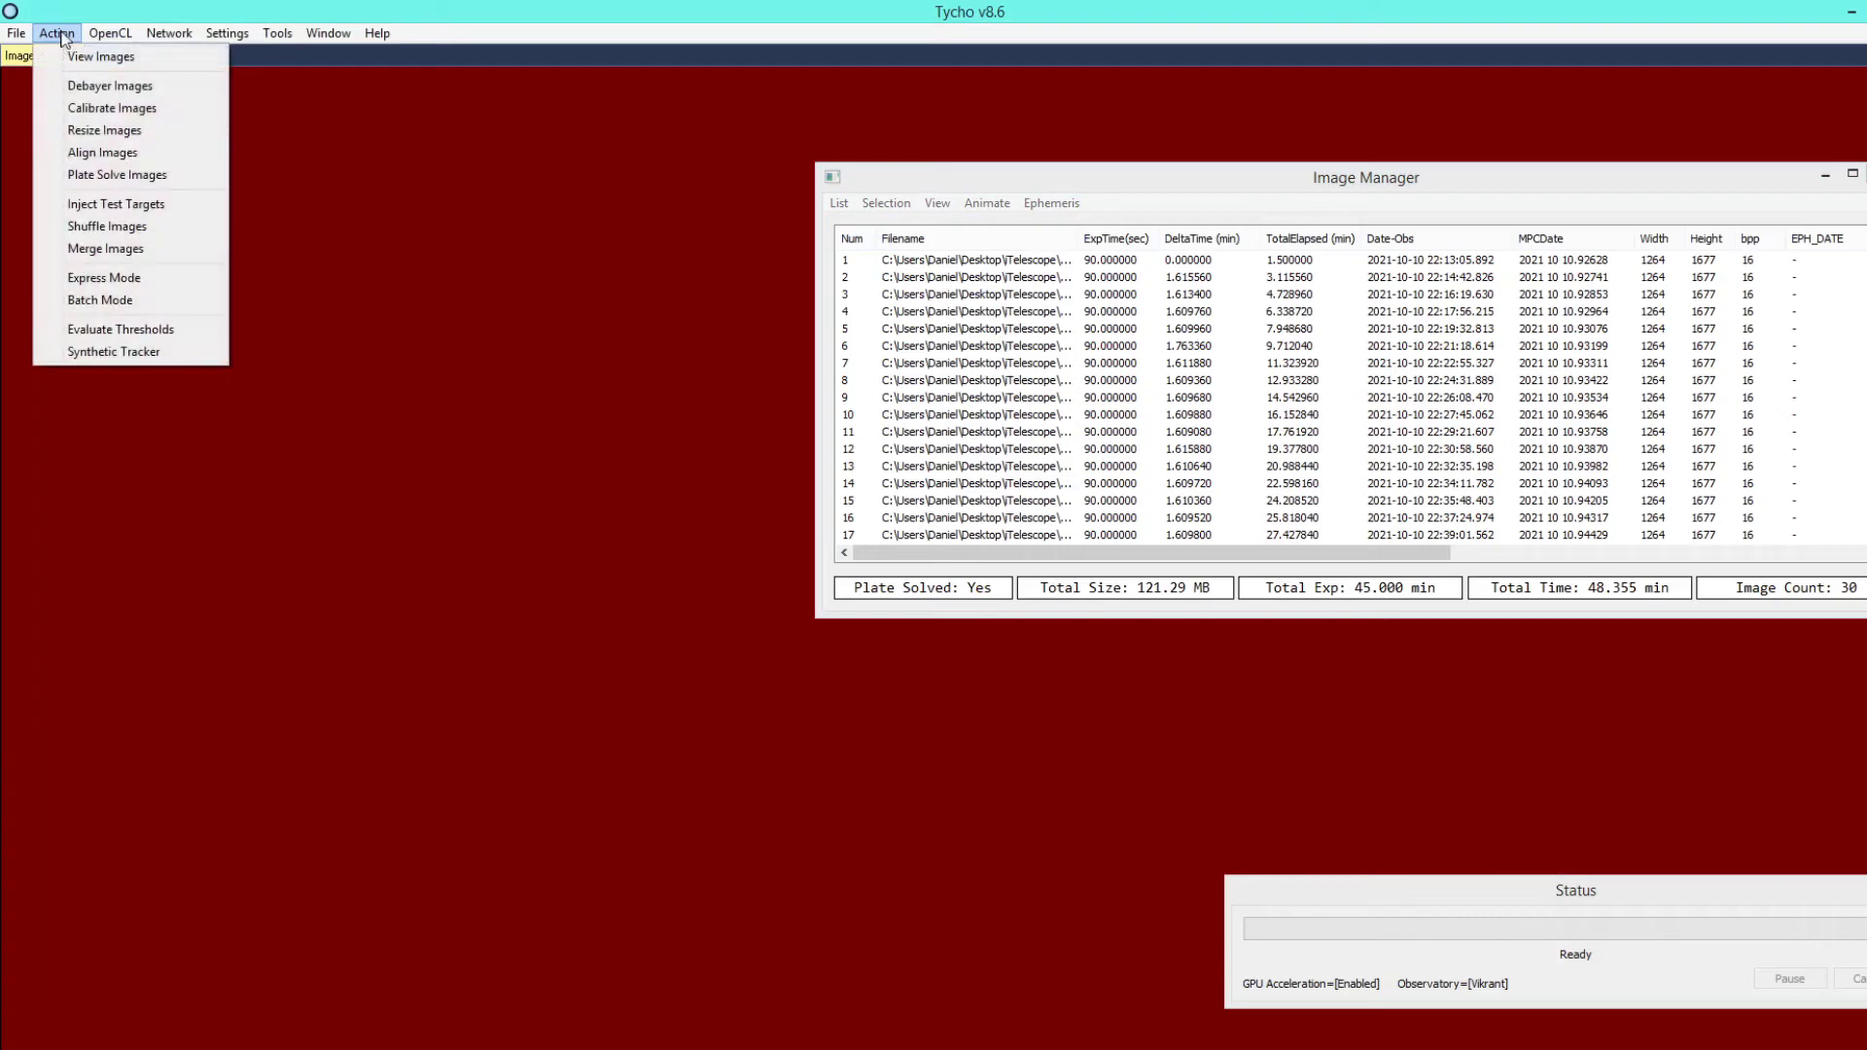
left_click(110, 352)
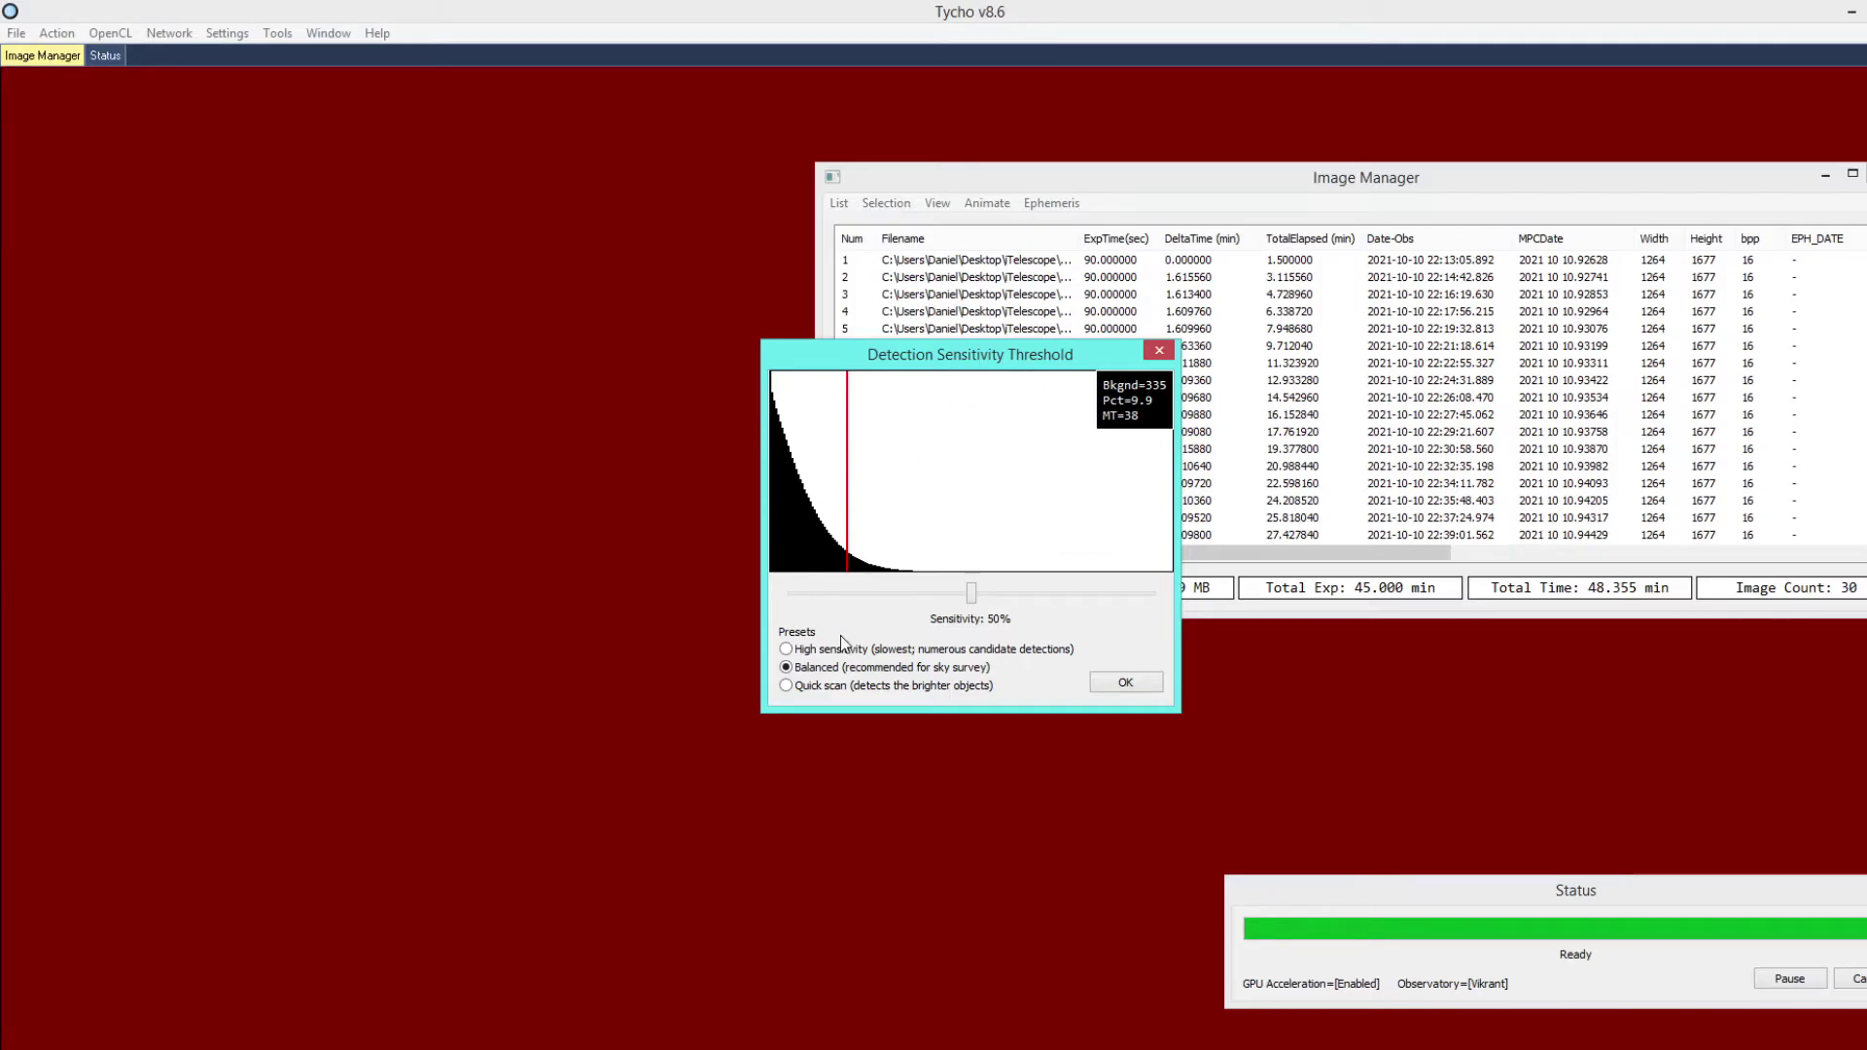
Try the High sensitivity, Quick scan and slider settings, then accept Balanced at 50%.
left_click(800, 652)
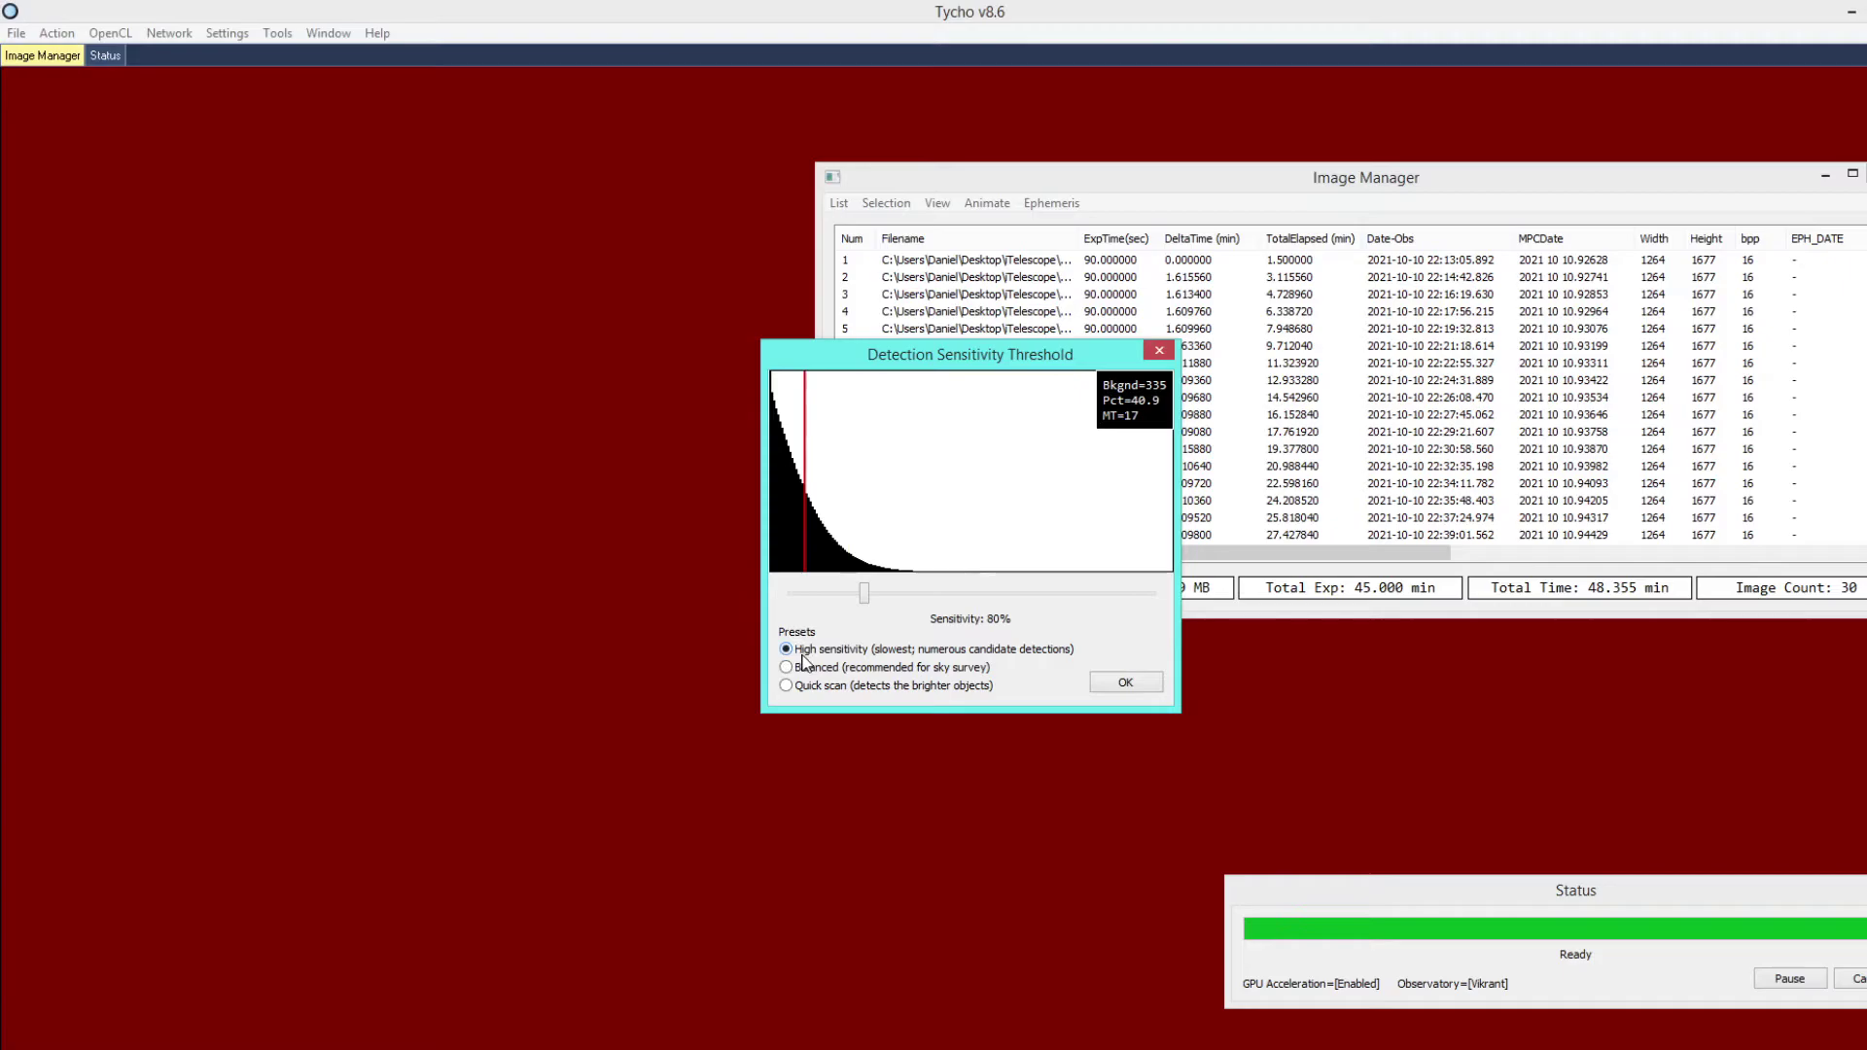
left_click(803, 669)
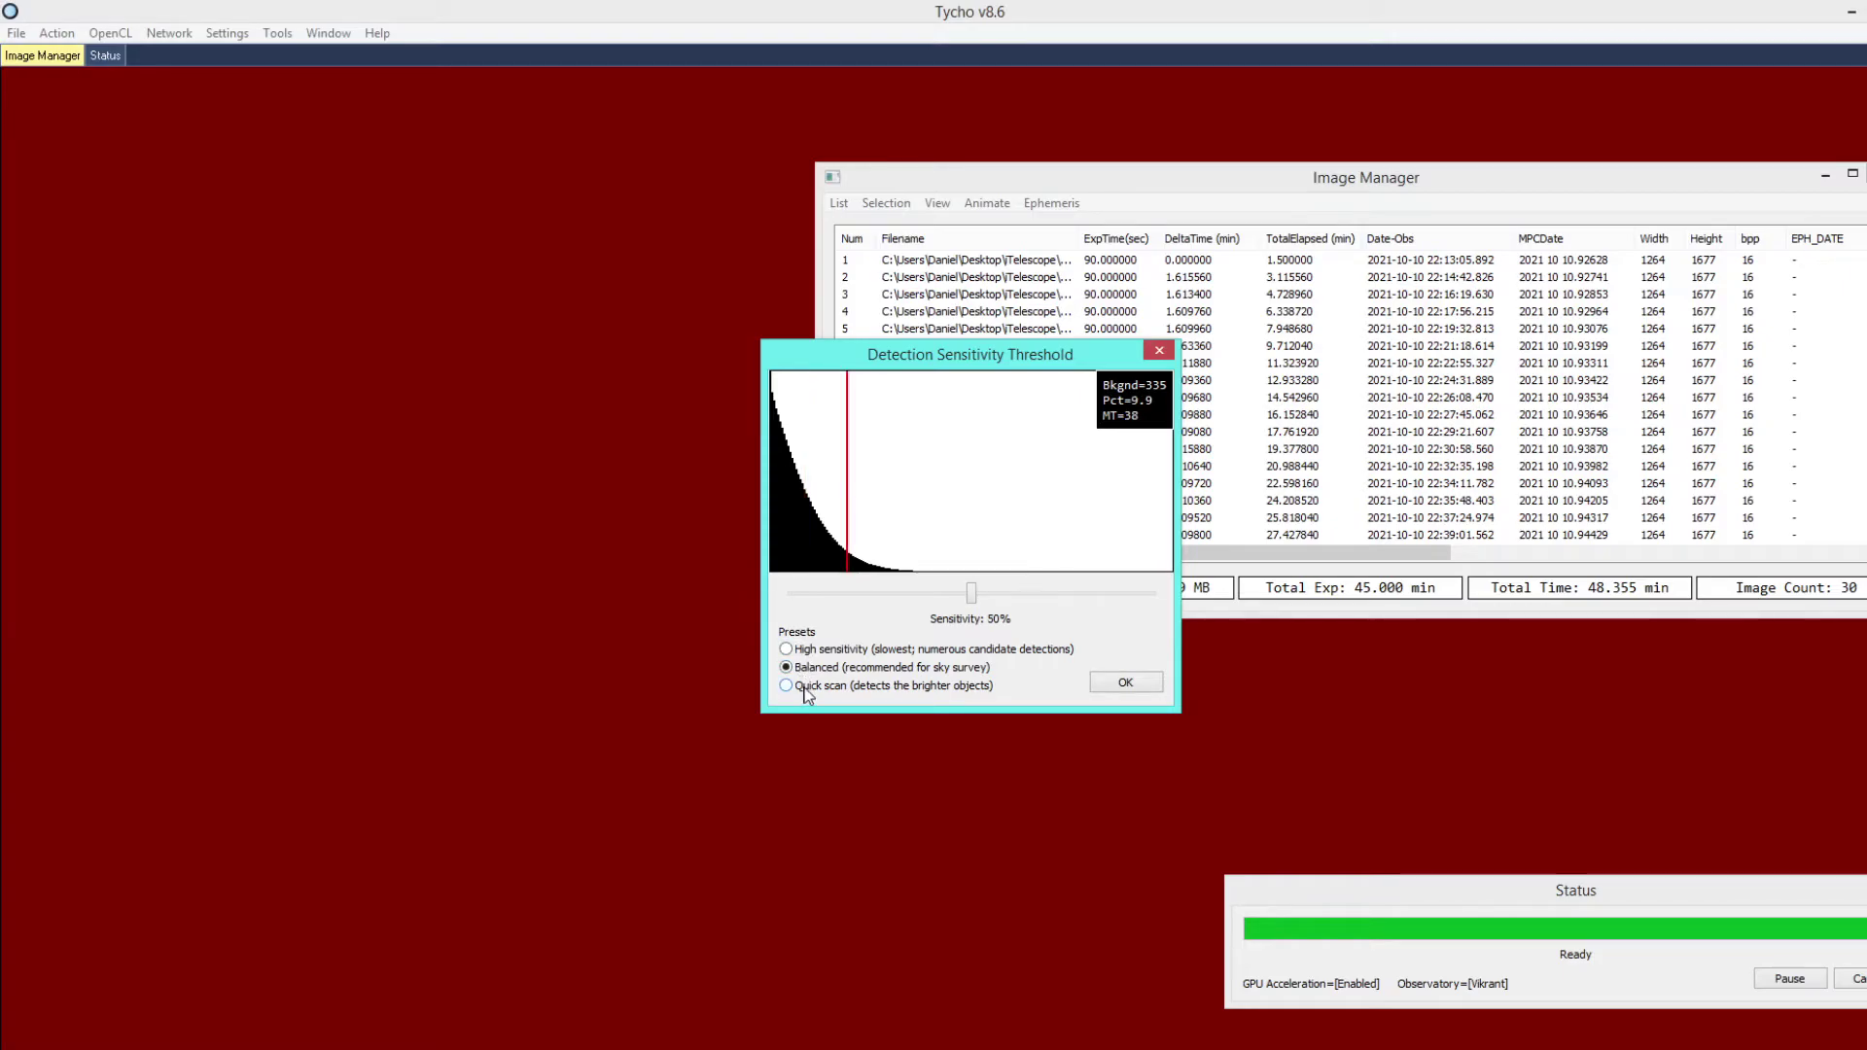
left_click(805, 687)
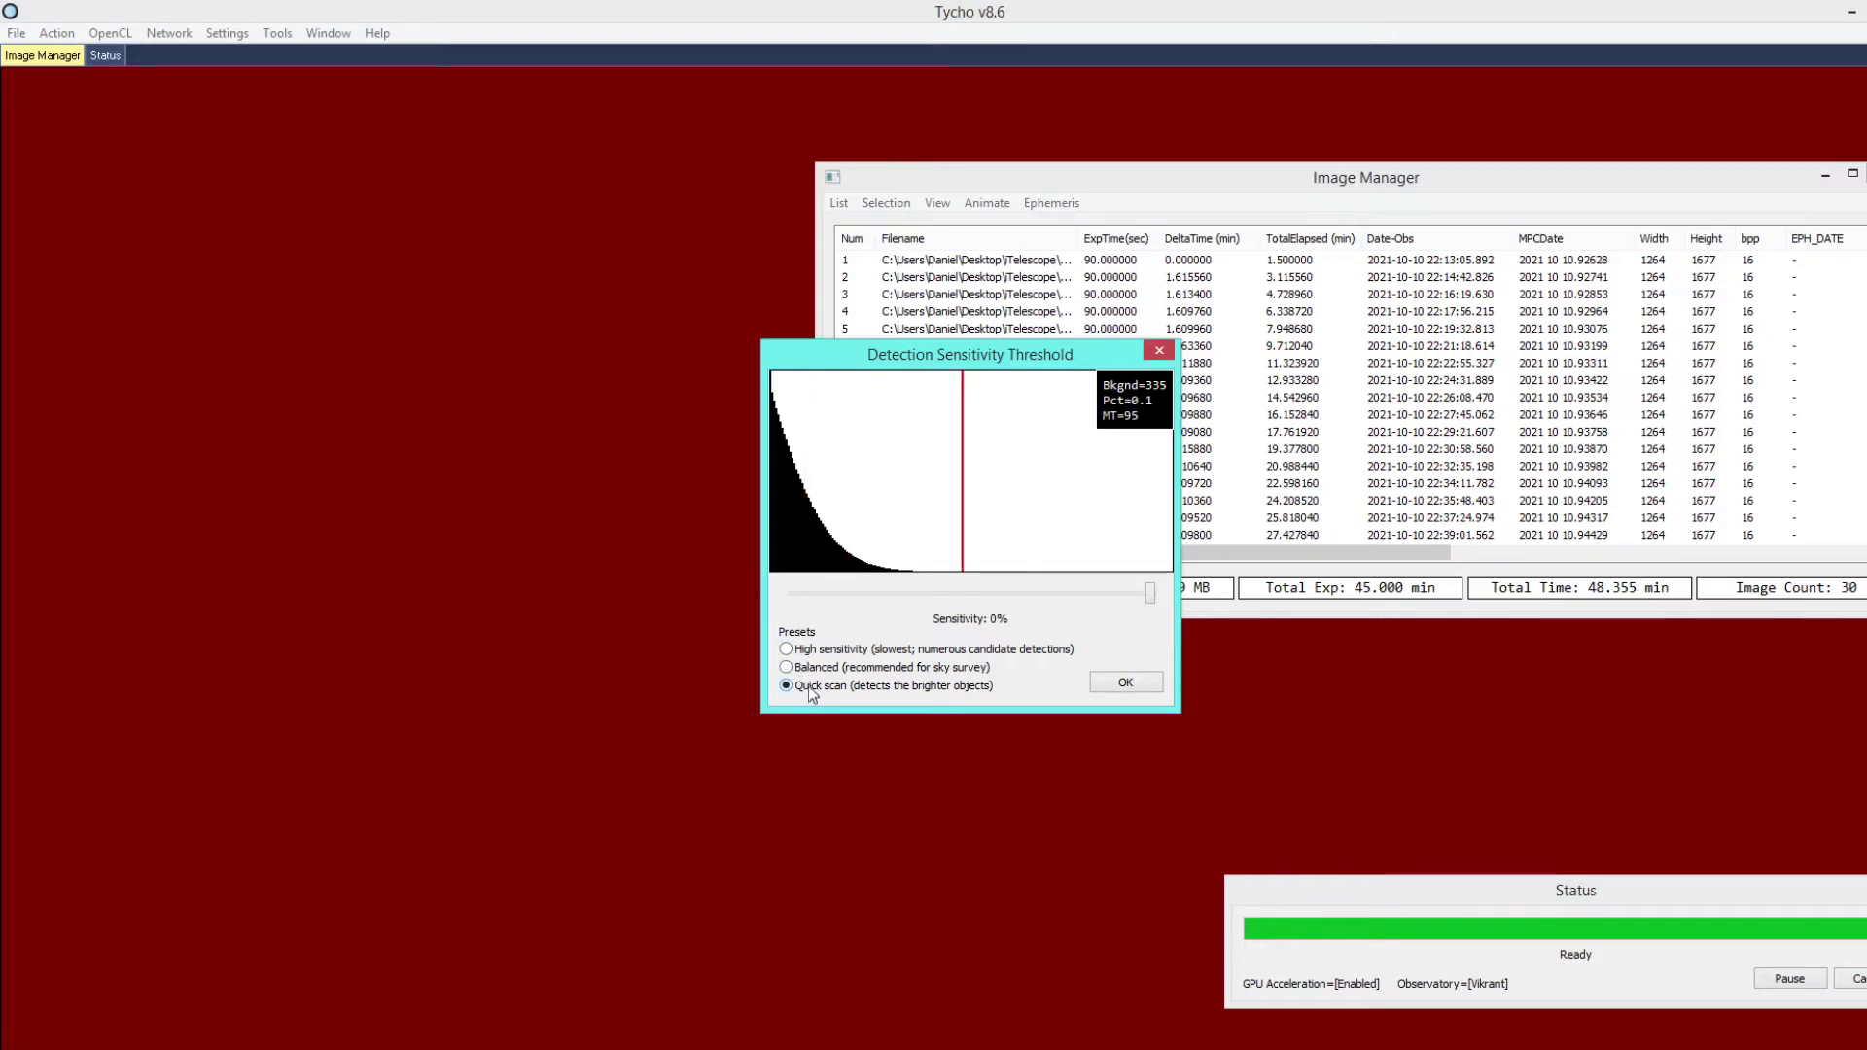
left_click(809, 669)
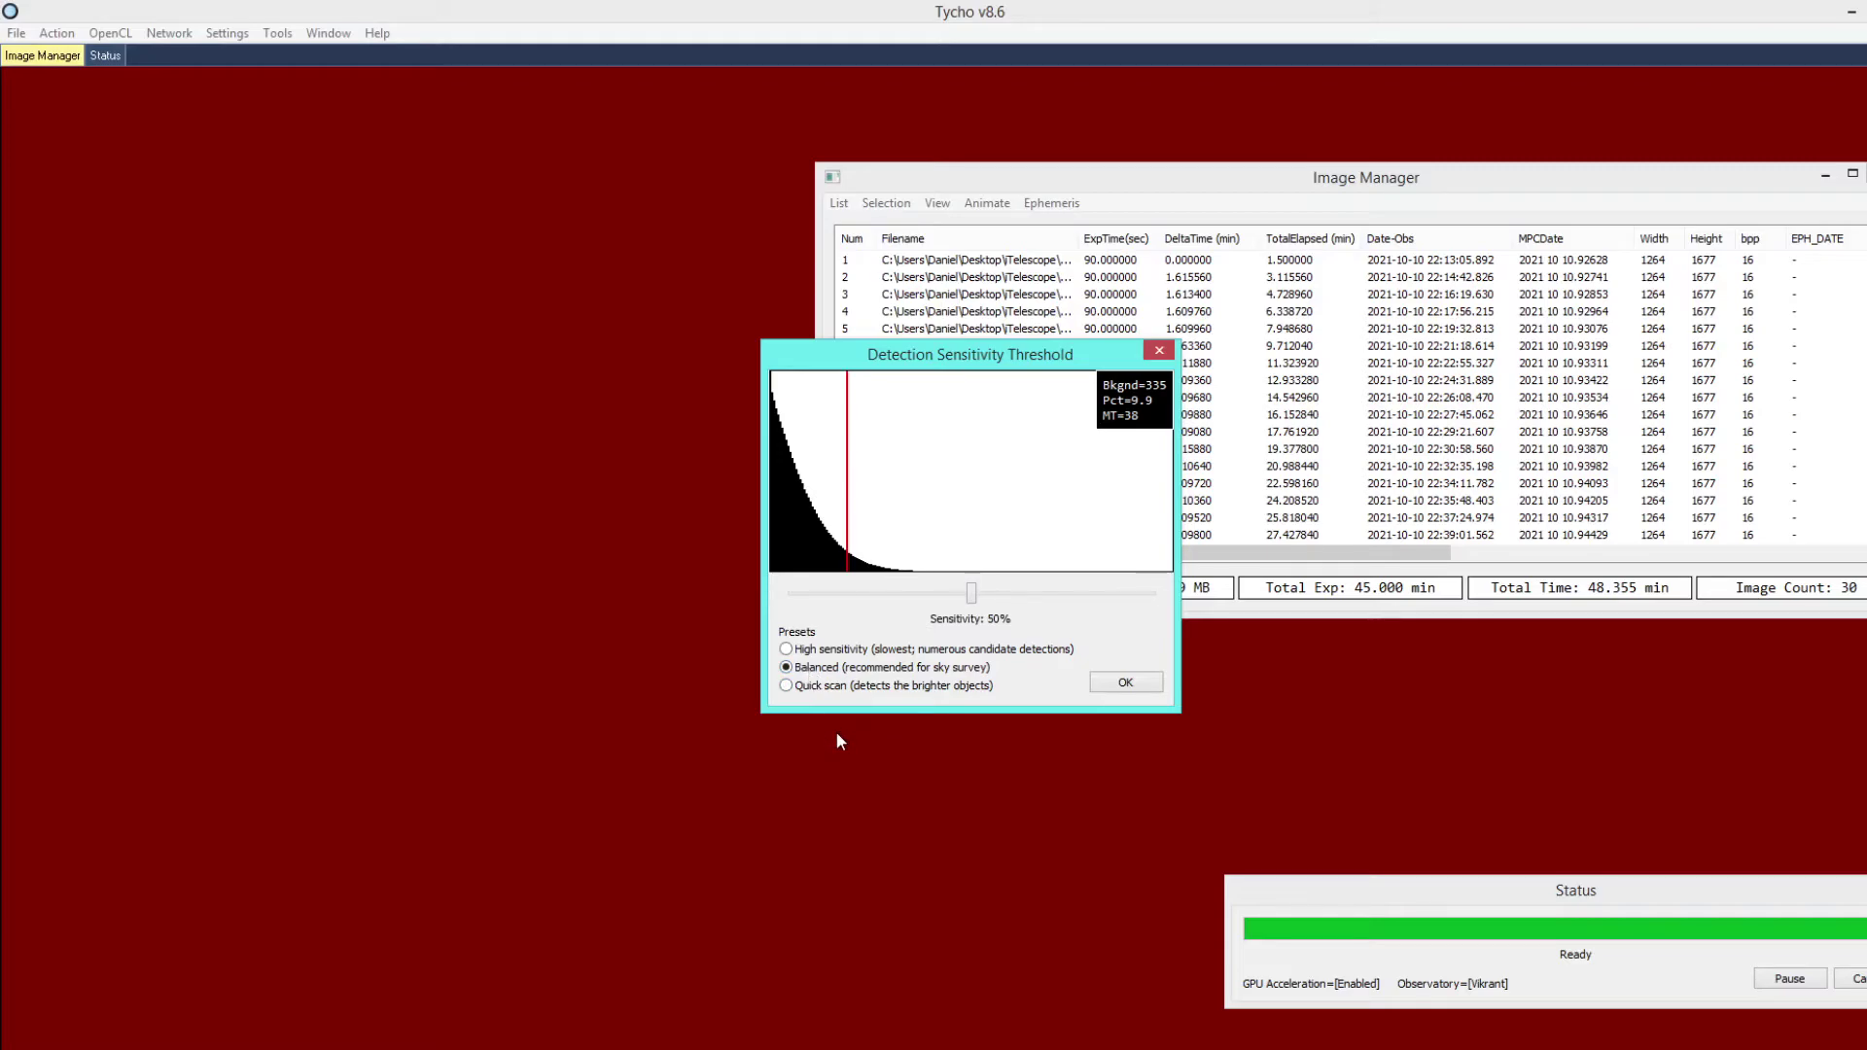
left_click(820, 654)
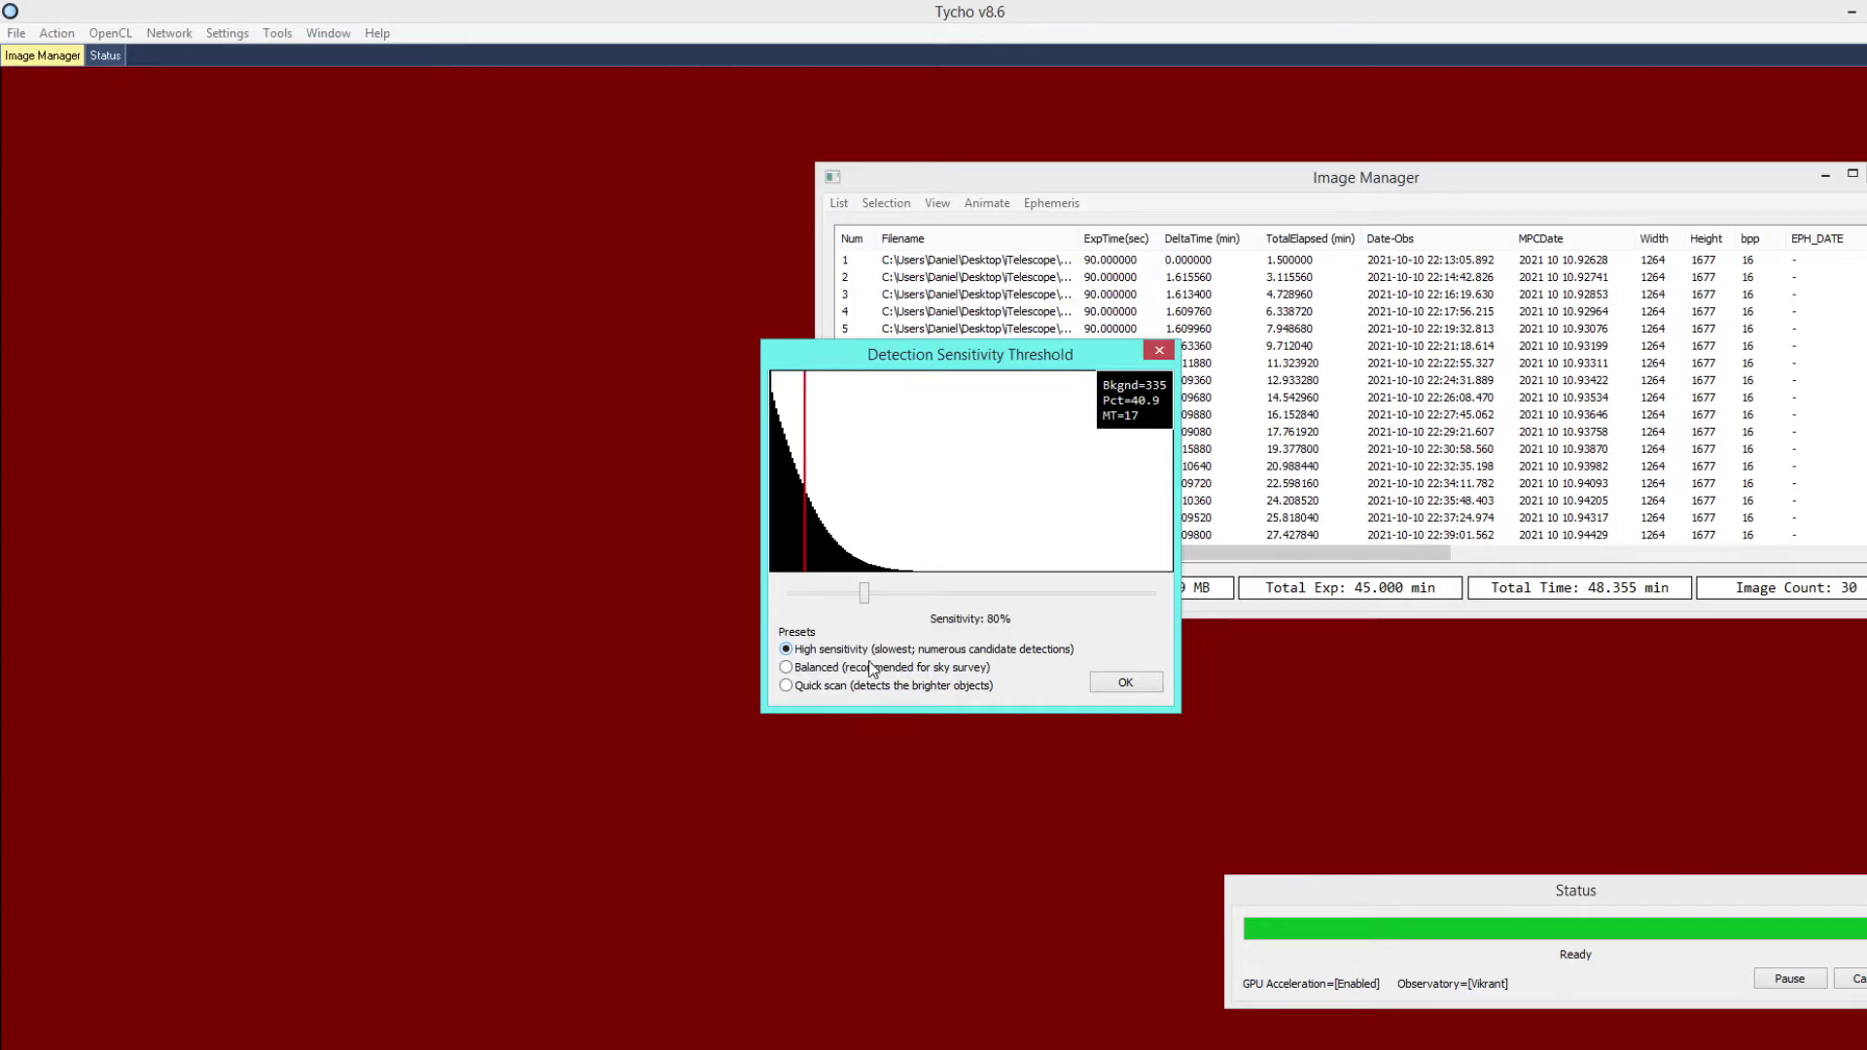
left_click_drag(864, 595, 825, 605)
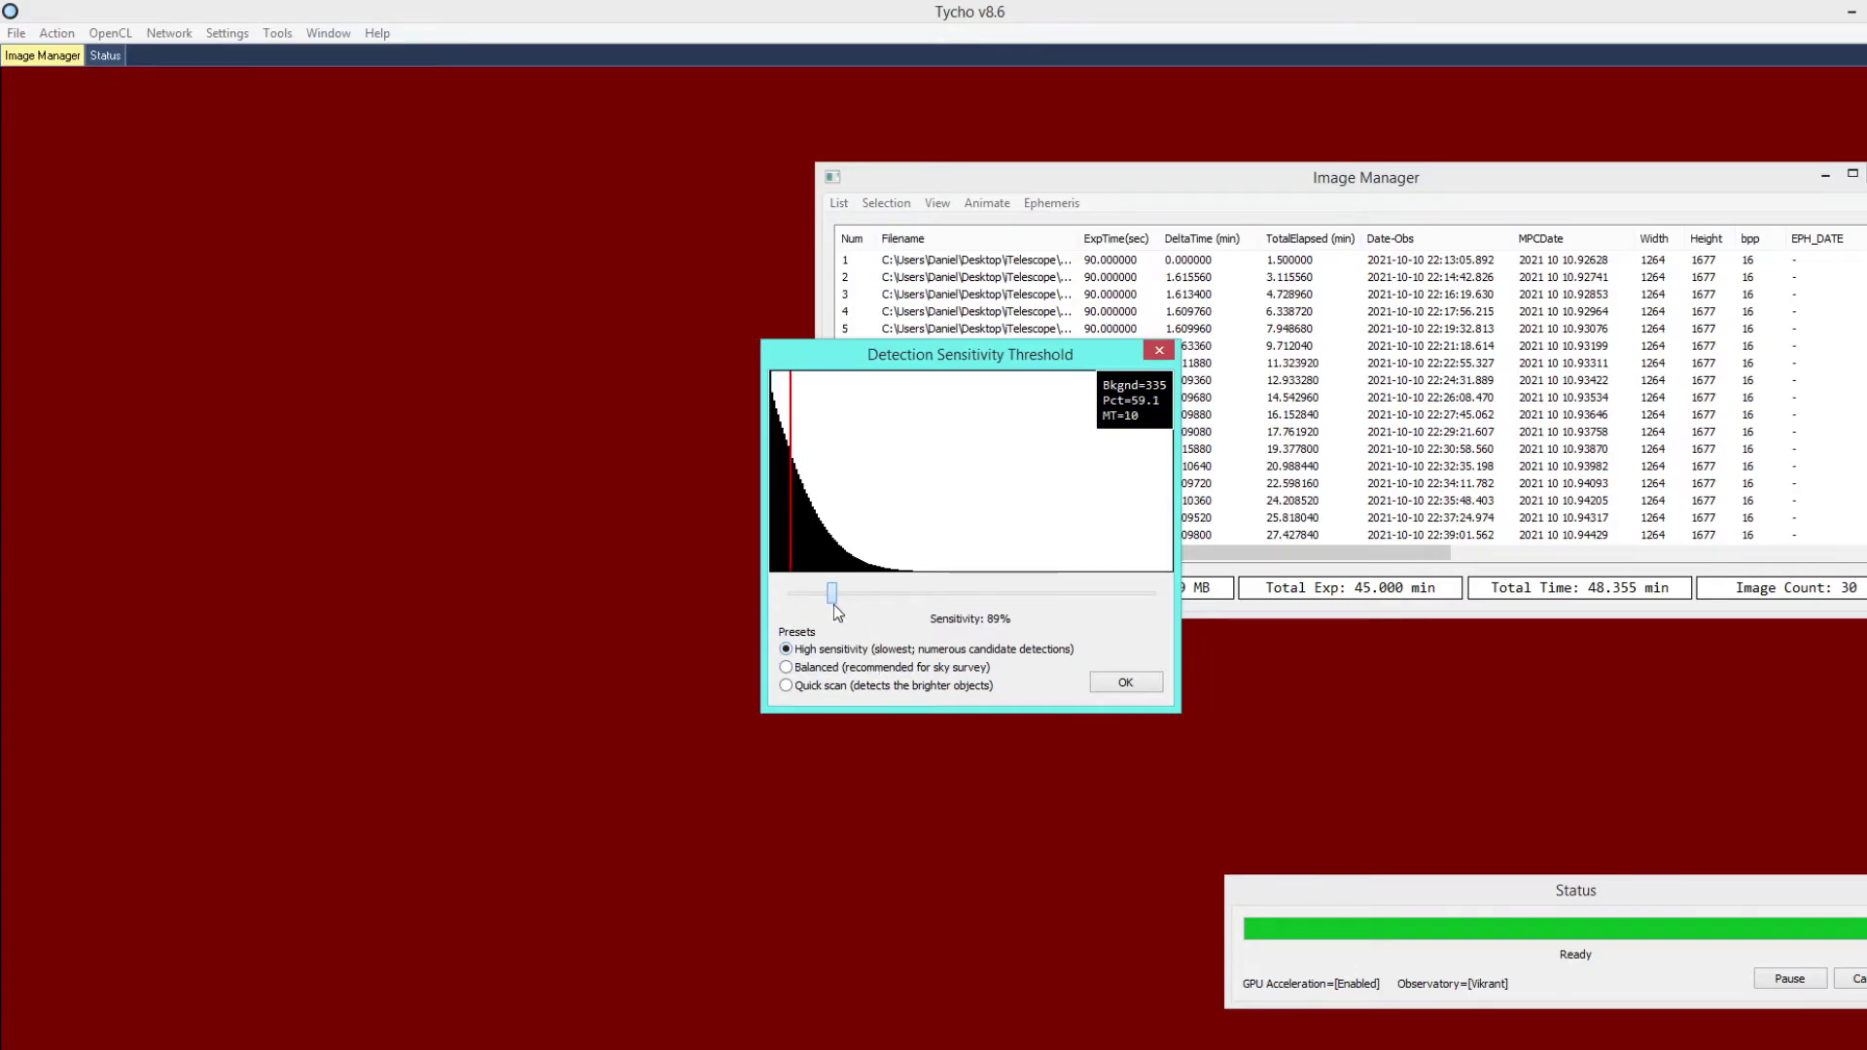
left_click(814, 671)
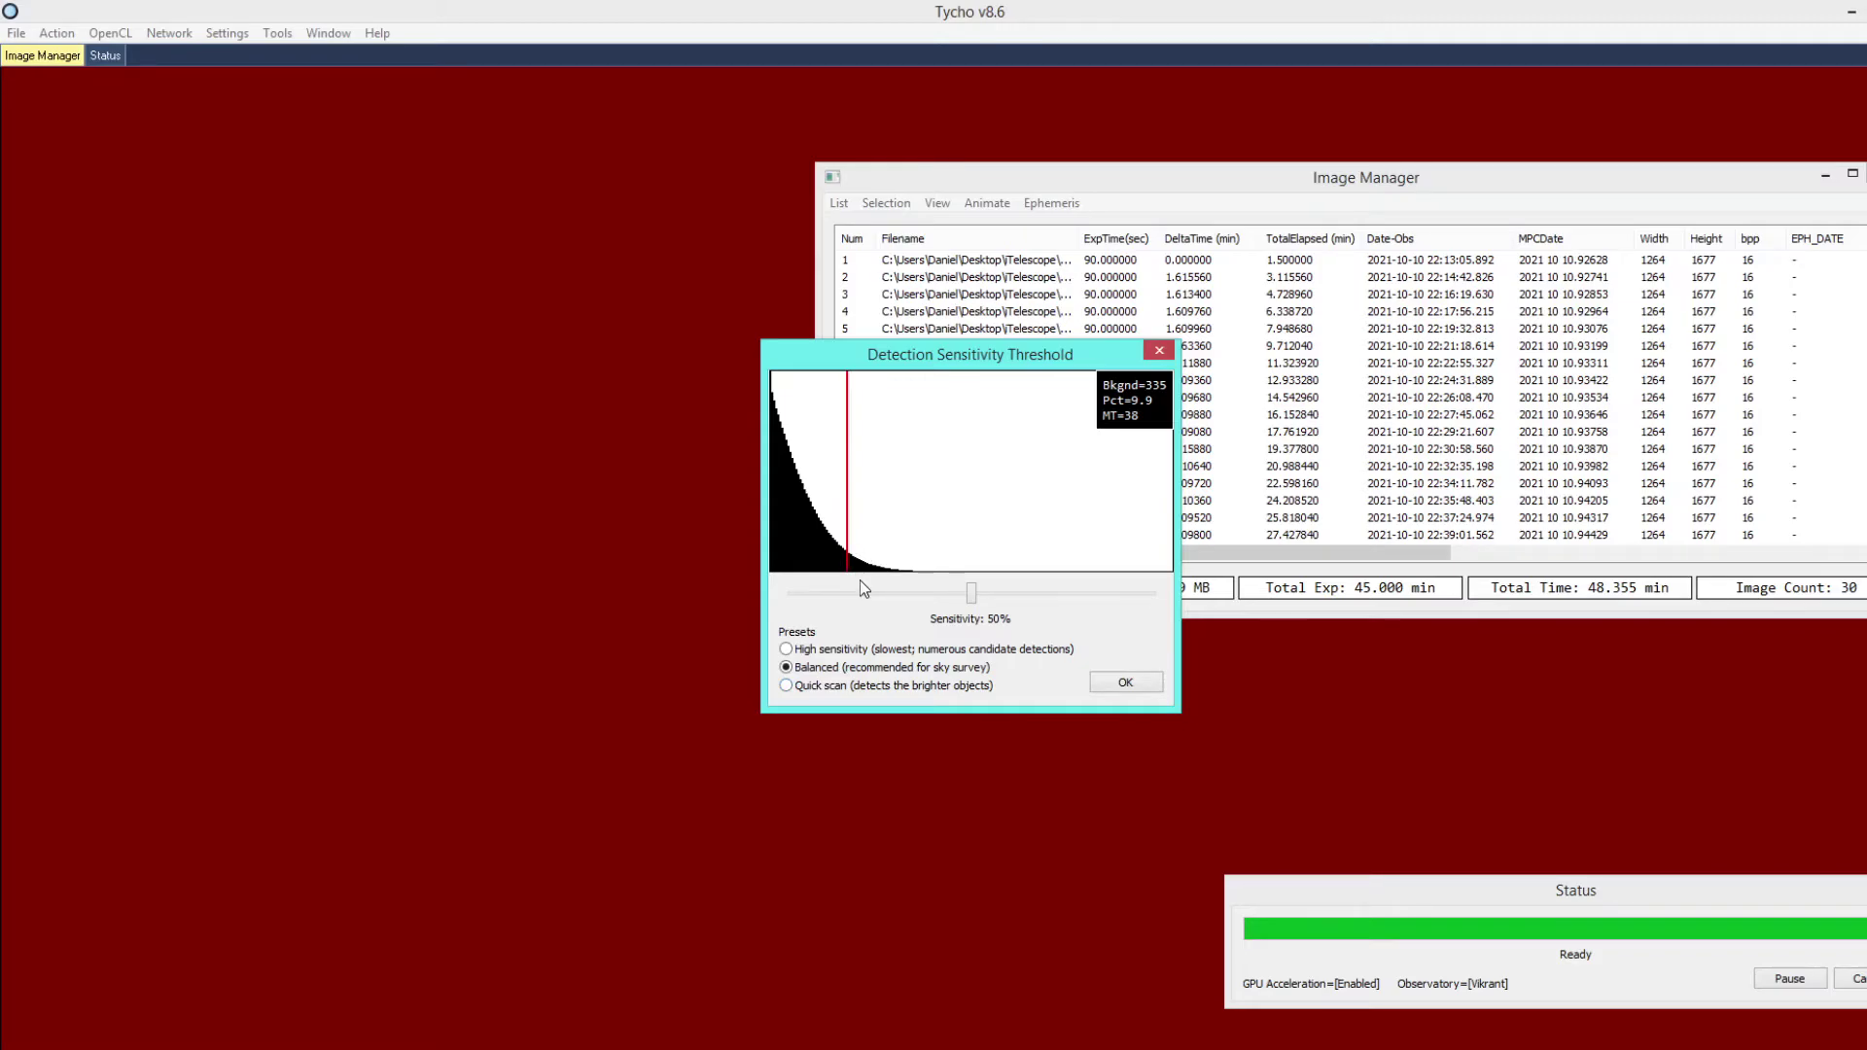
left_click(1115, 686)
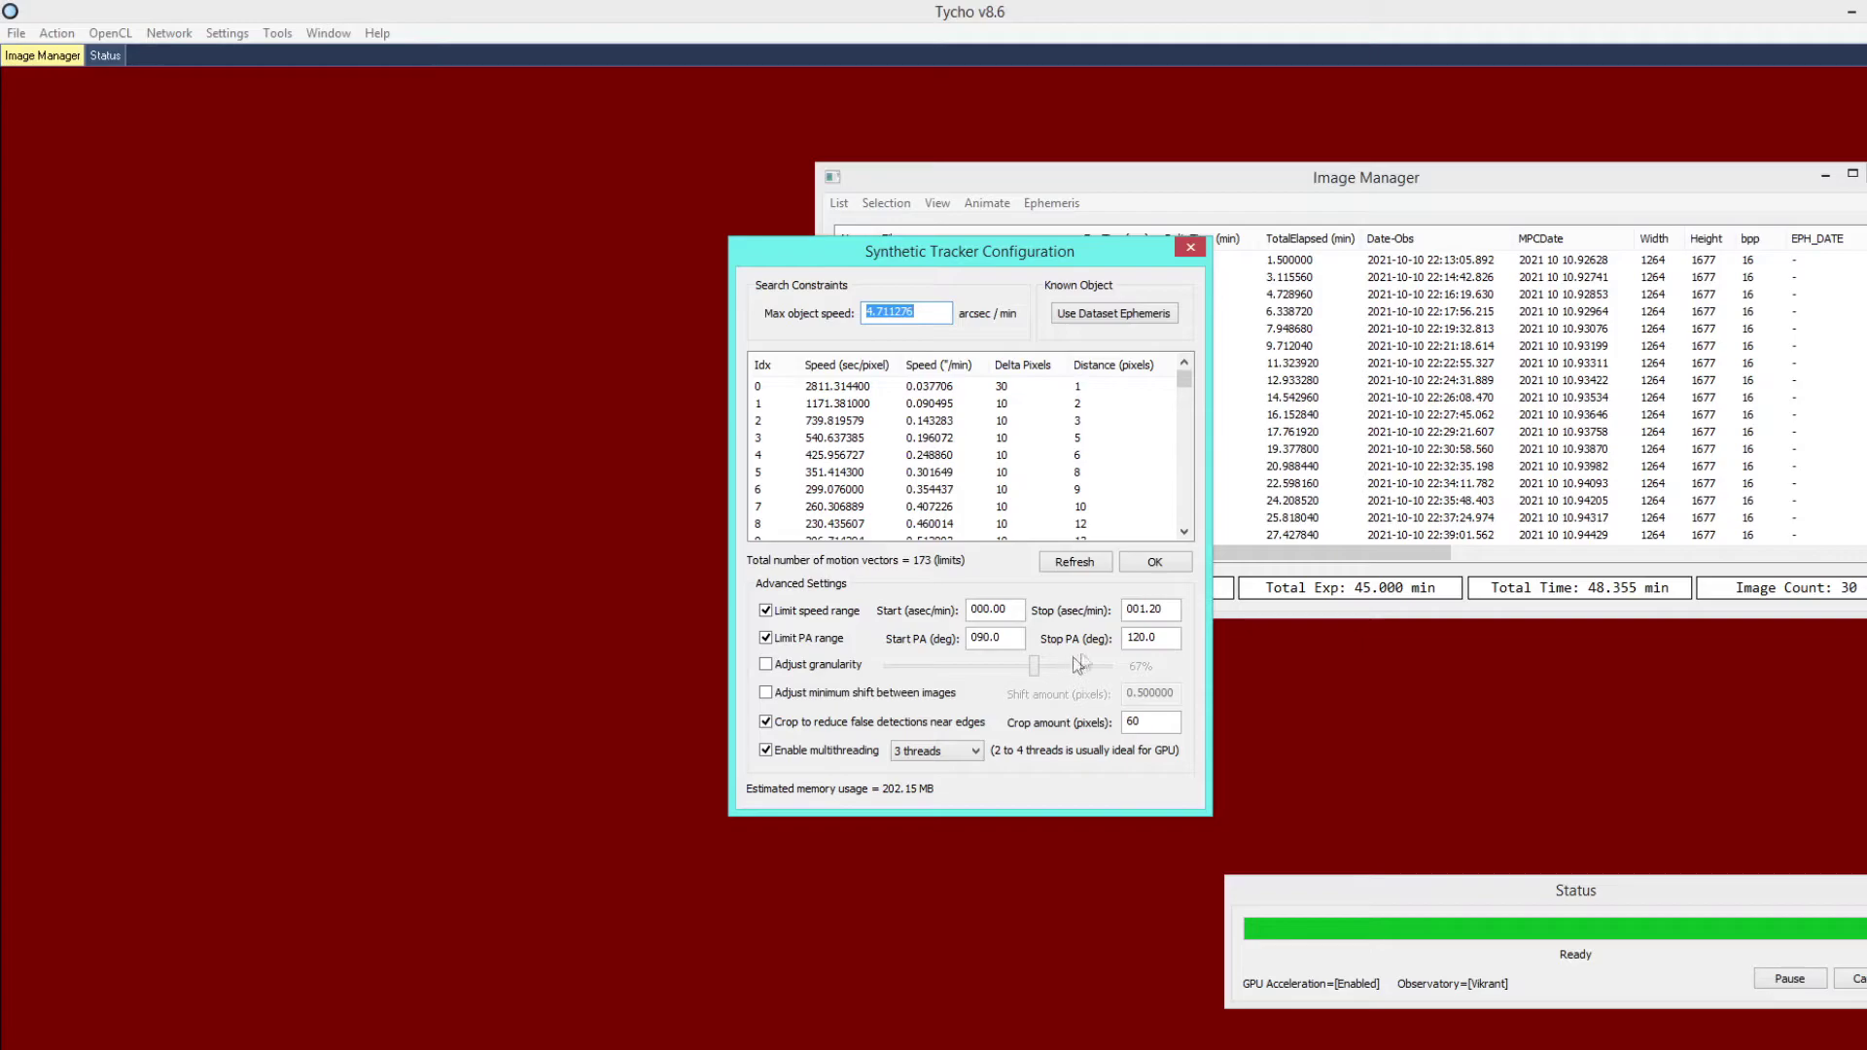
Run the synthetic tracking and compute confidence ratings for the 50 resulting tracks.
left_click(1157, 564)
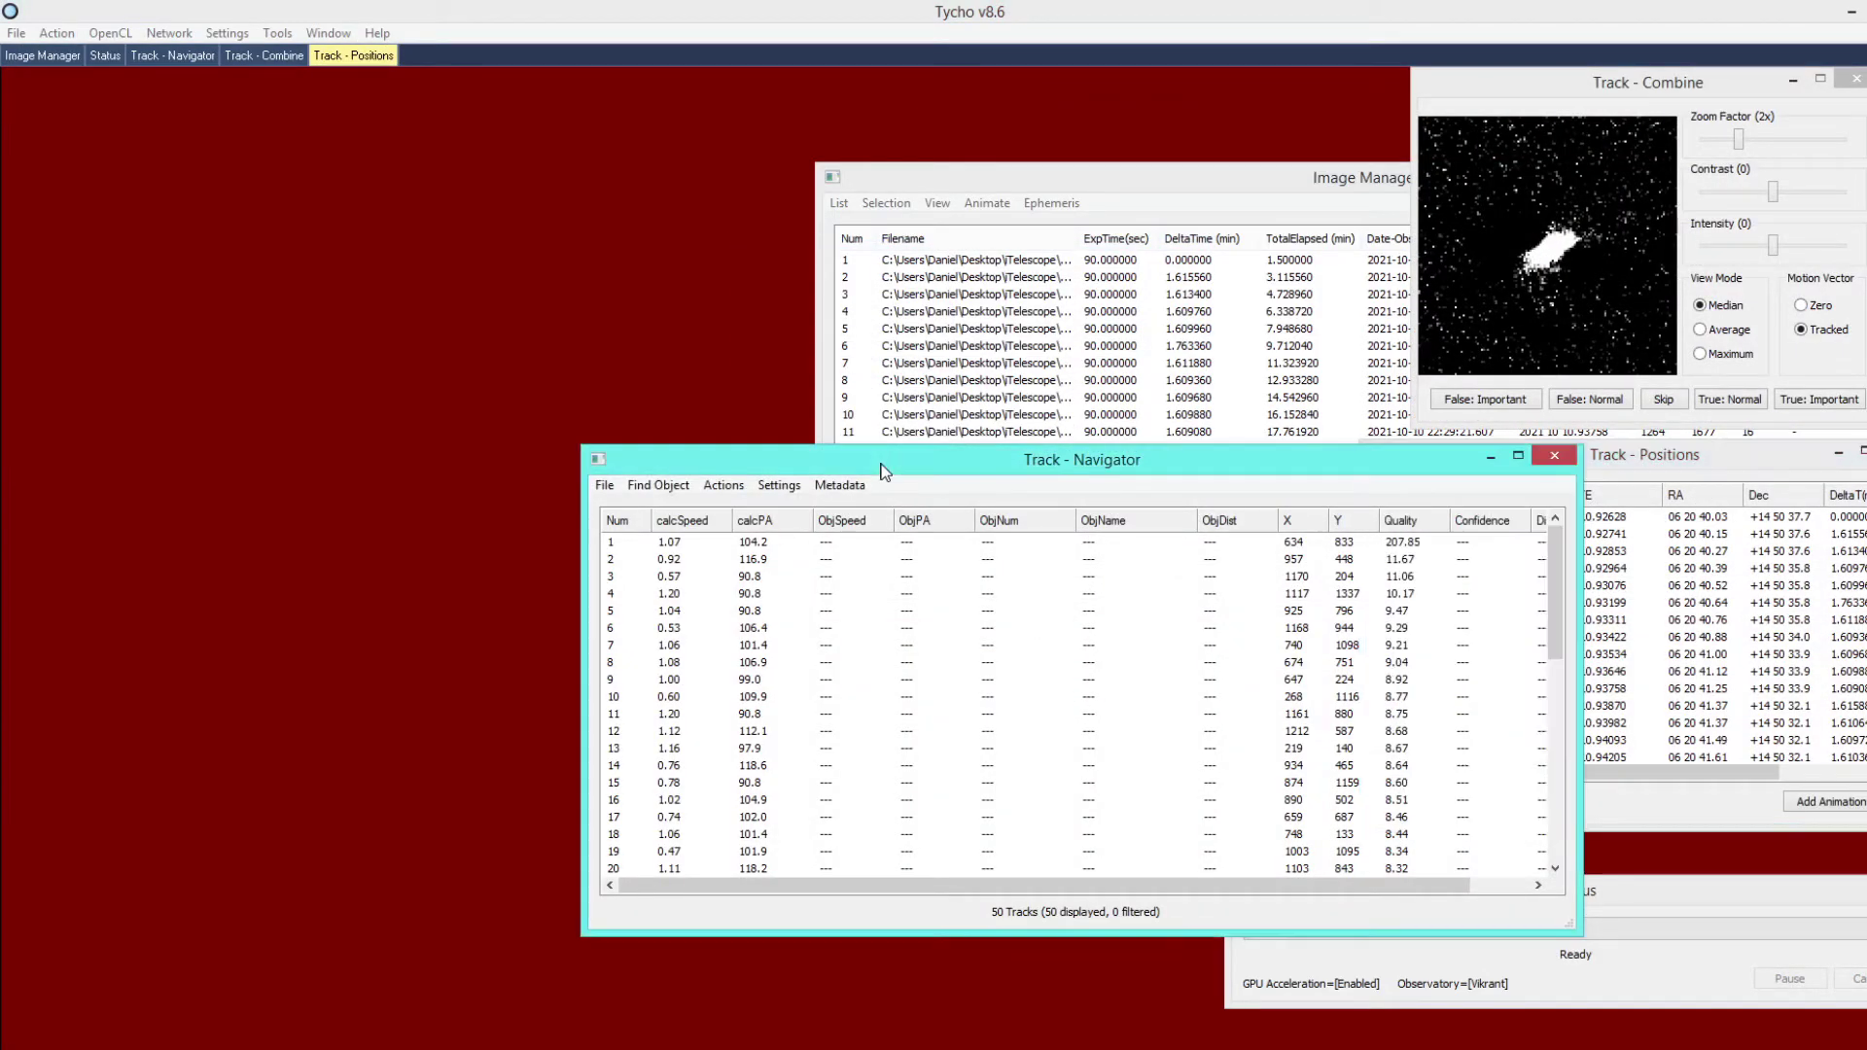
left_click(893, 484)
left_click(723, 485)
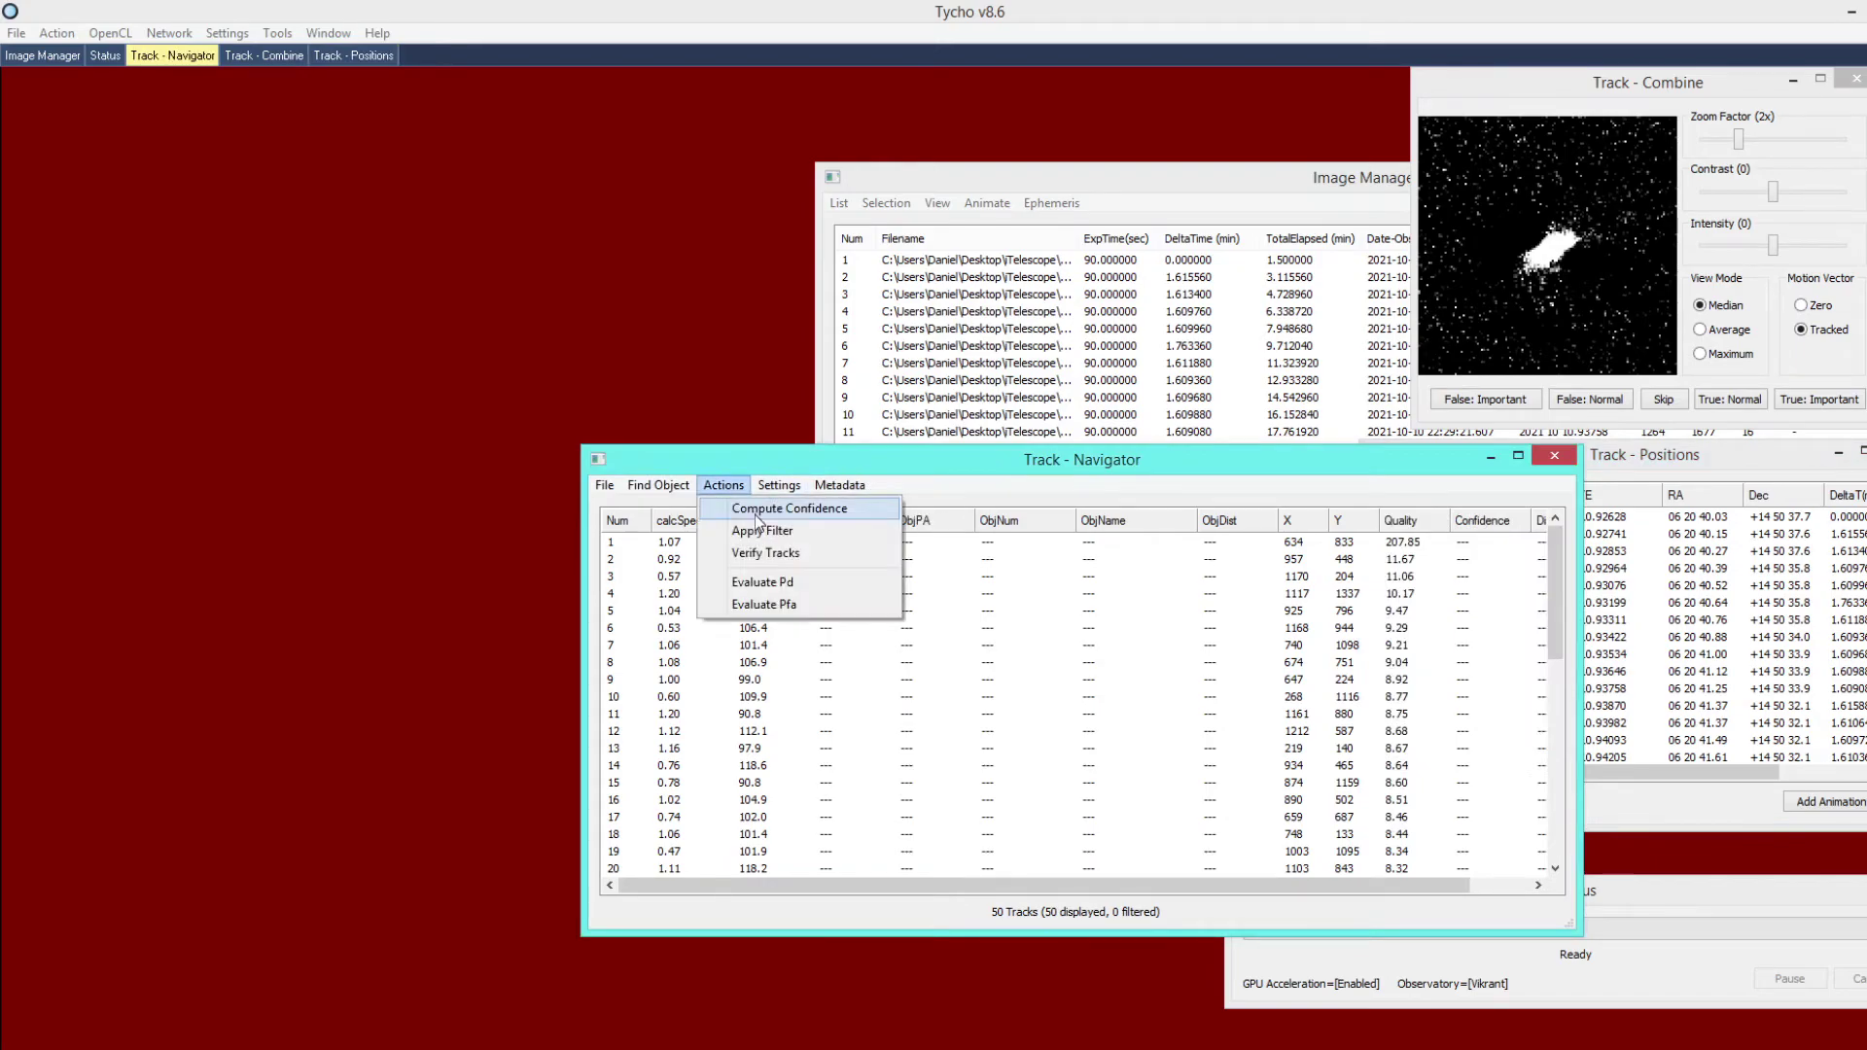
left_click(787, 507)
Sort the tracks by confidence and open track 1's comet image in the viewer.
left_click(1459, 548)
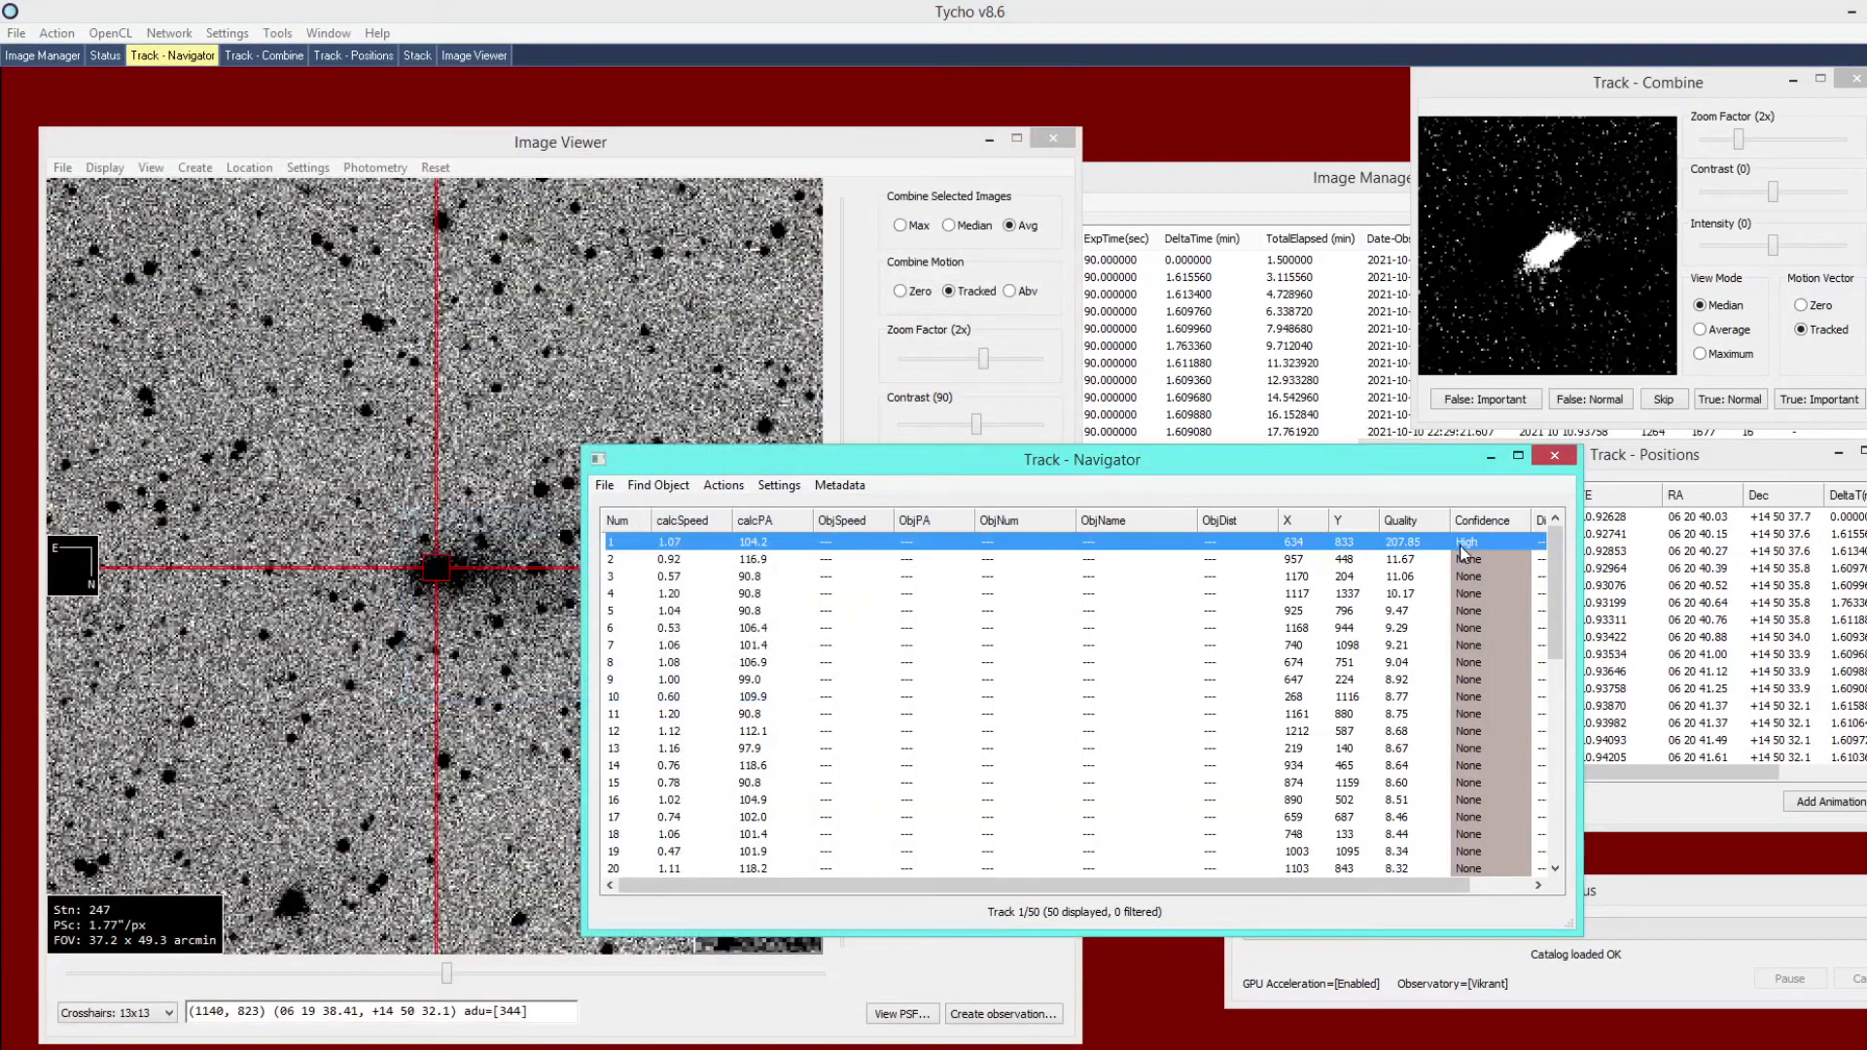
left_click(1479, 521)
left_click(1478, 520)
double_click(1445, 552)
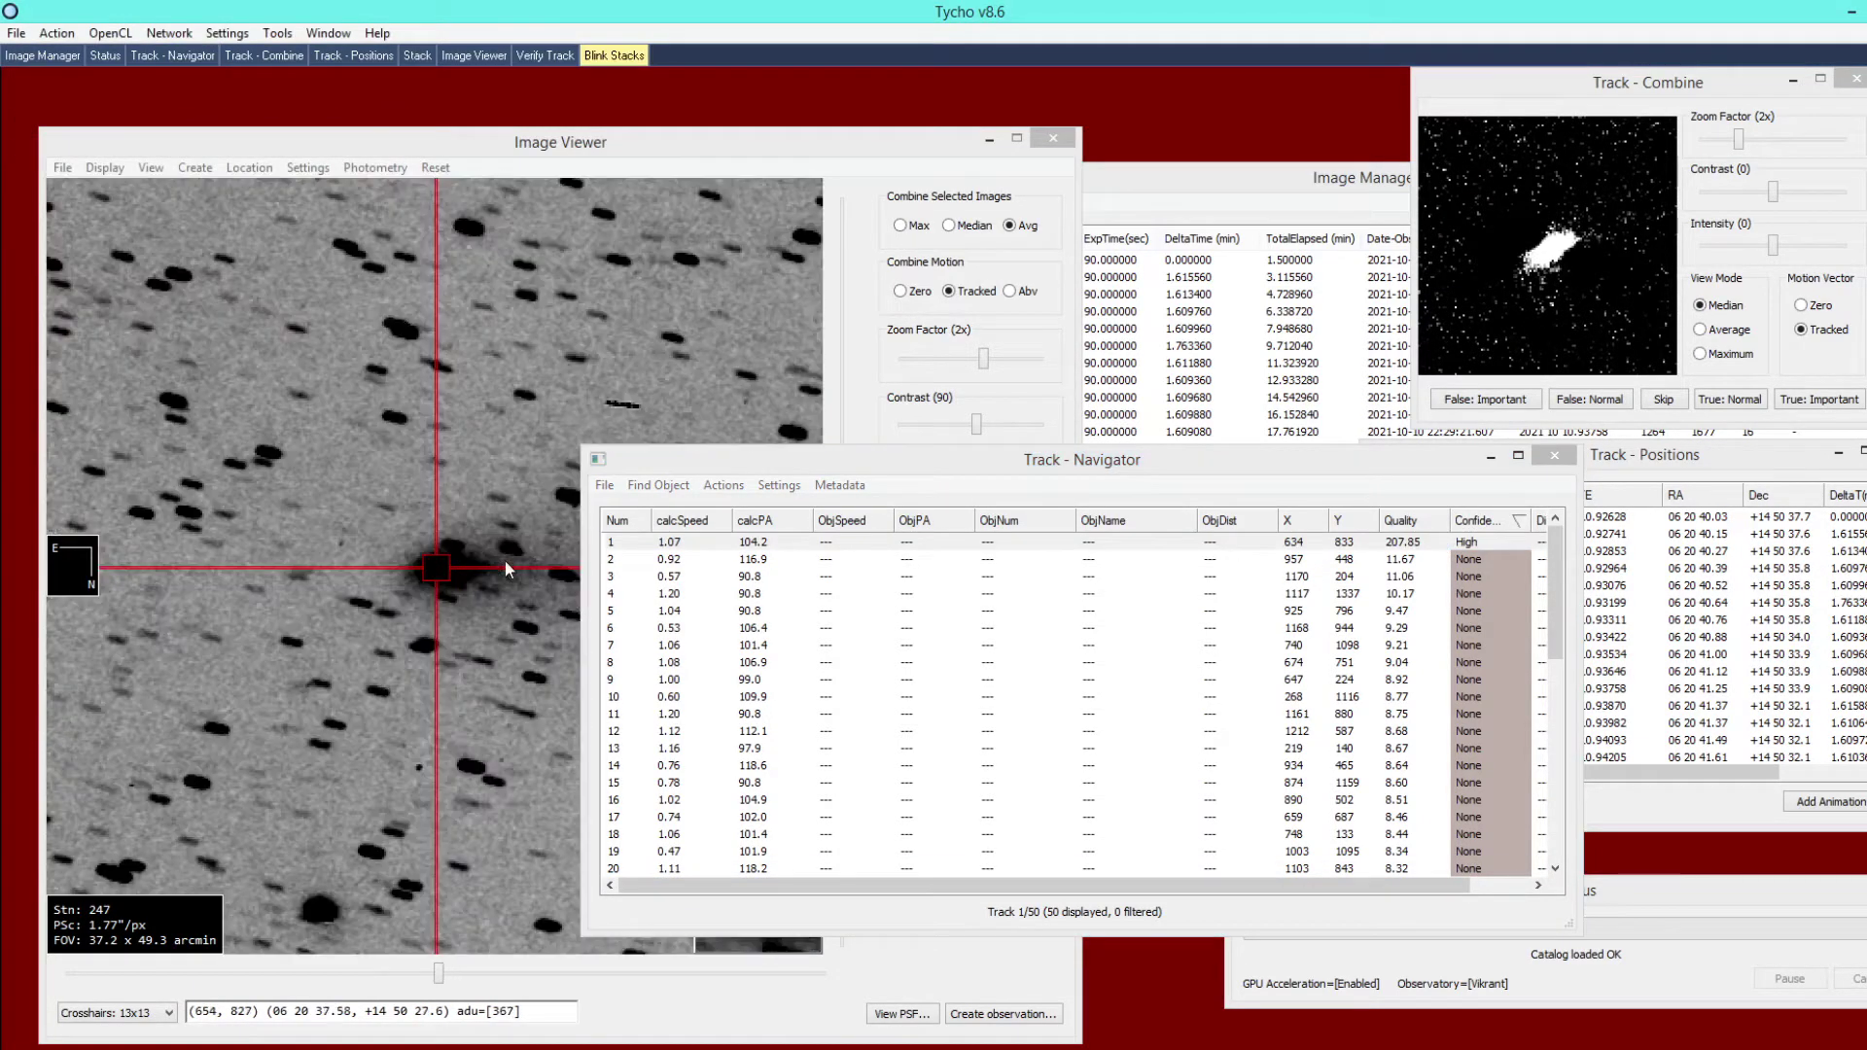
left_click(457, 581)
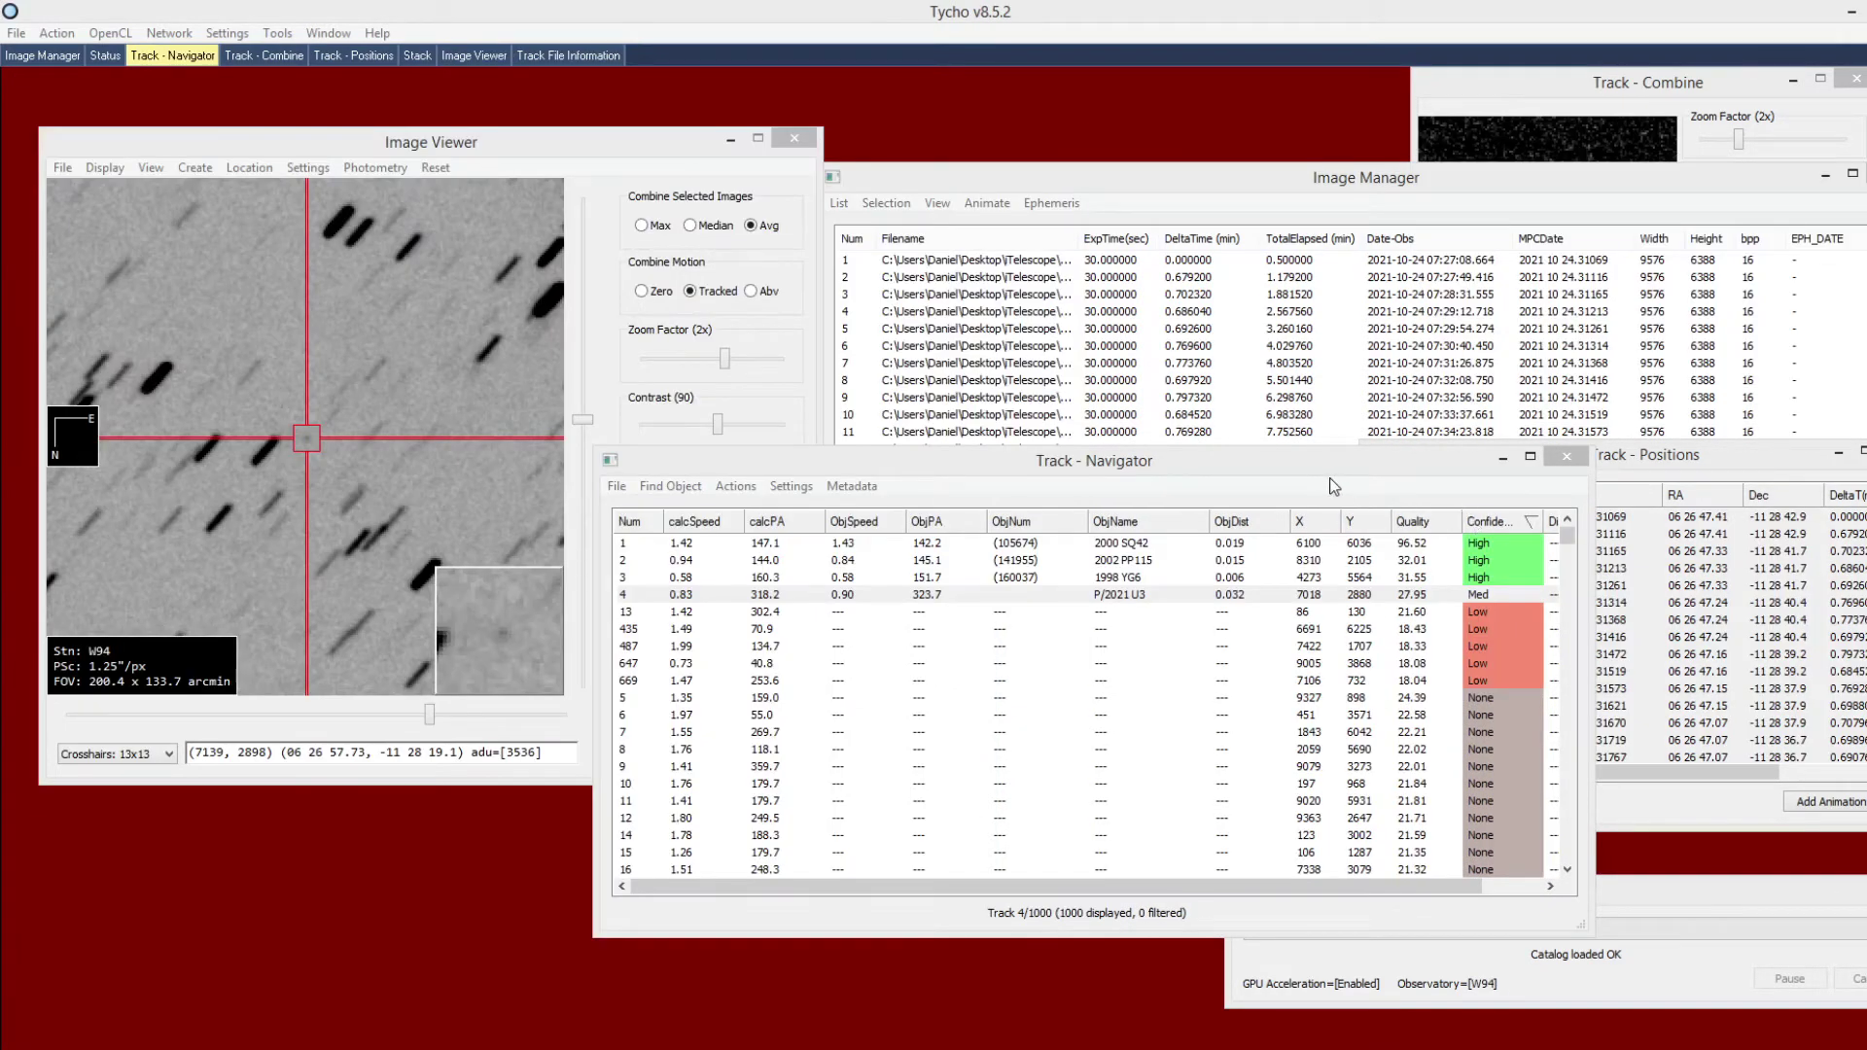
left_click(1331, 473)
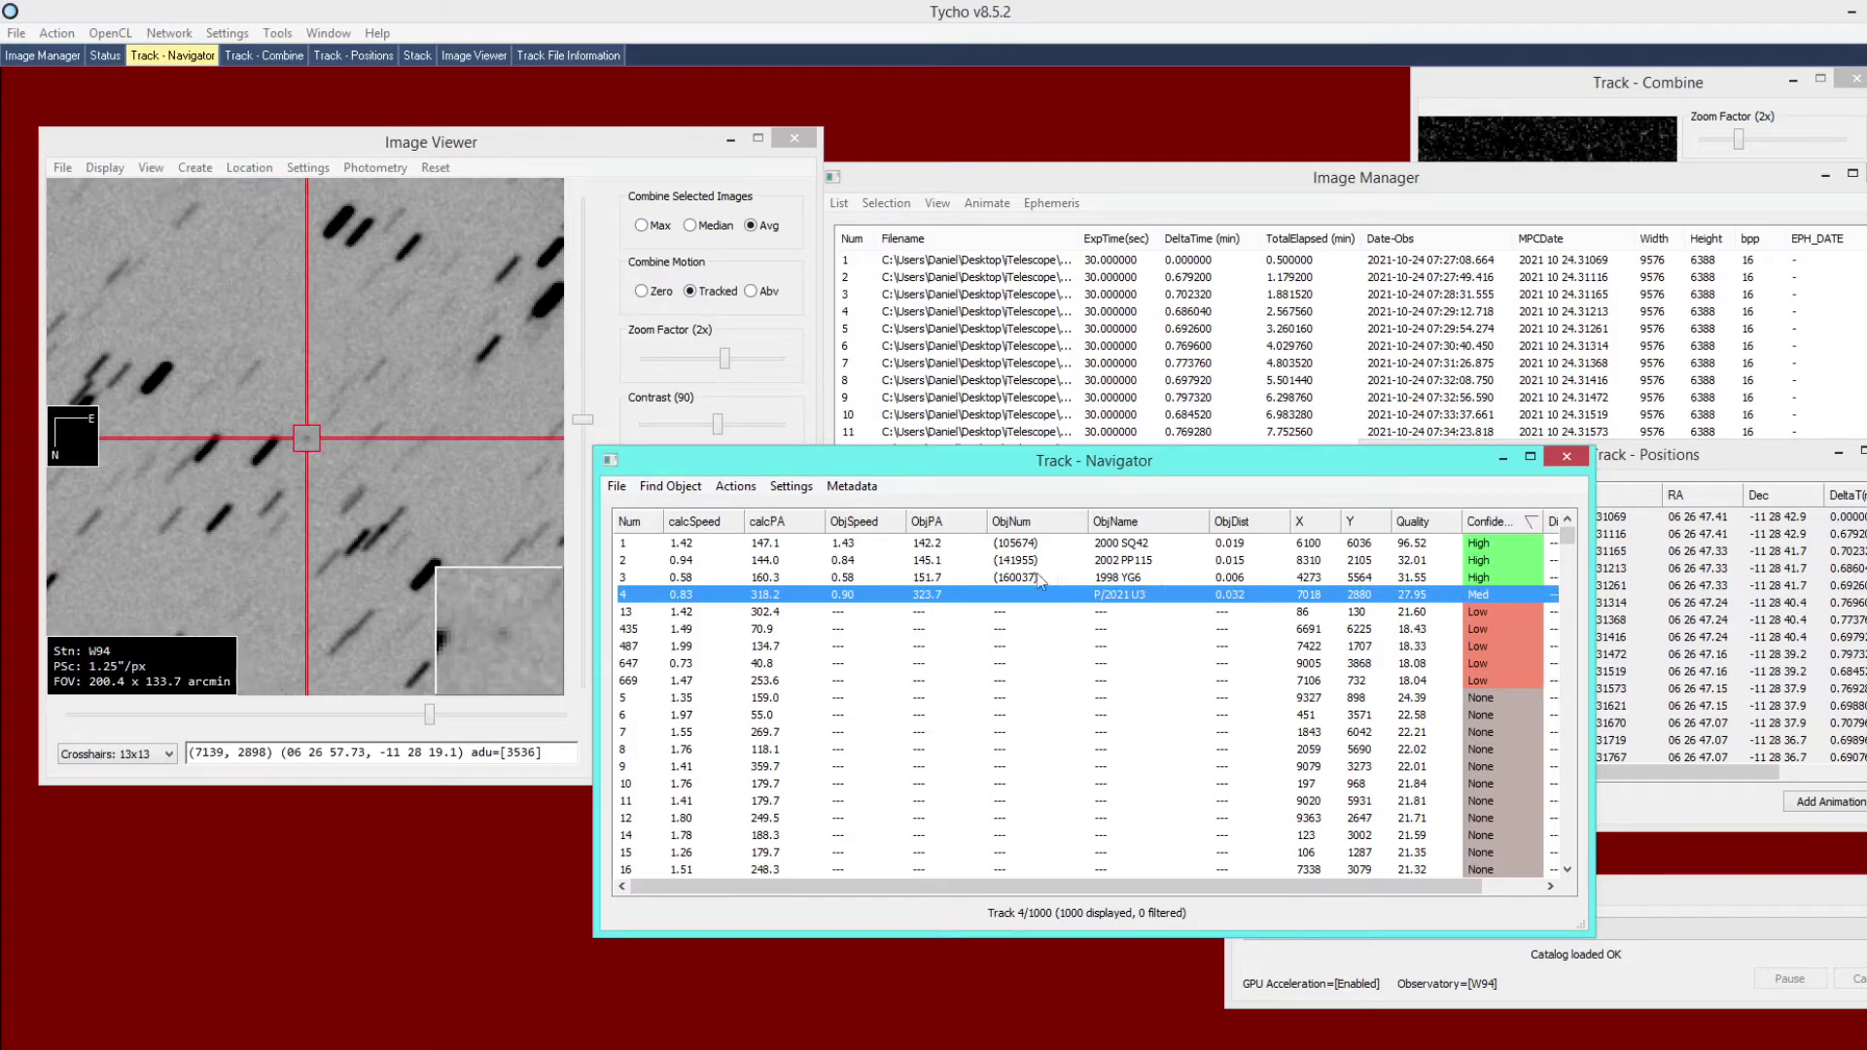
Inspect comet P/2021 U3's image and its track file information showing 538 s processing time.
left_click(460, 488)
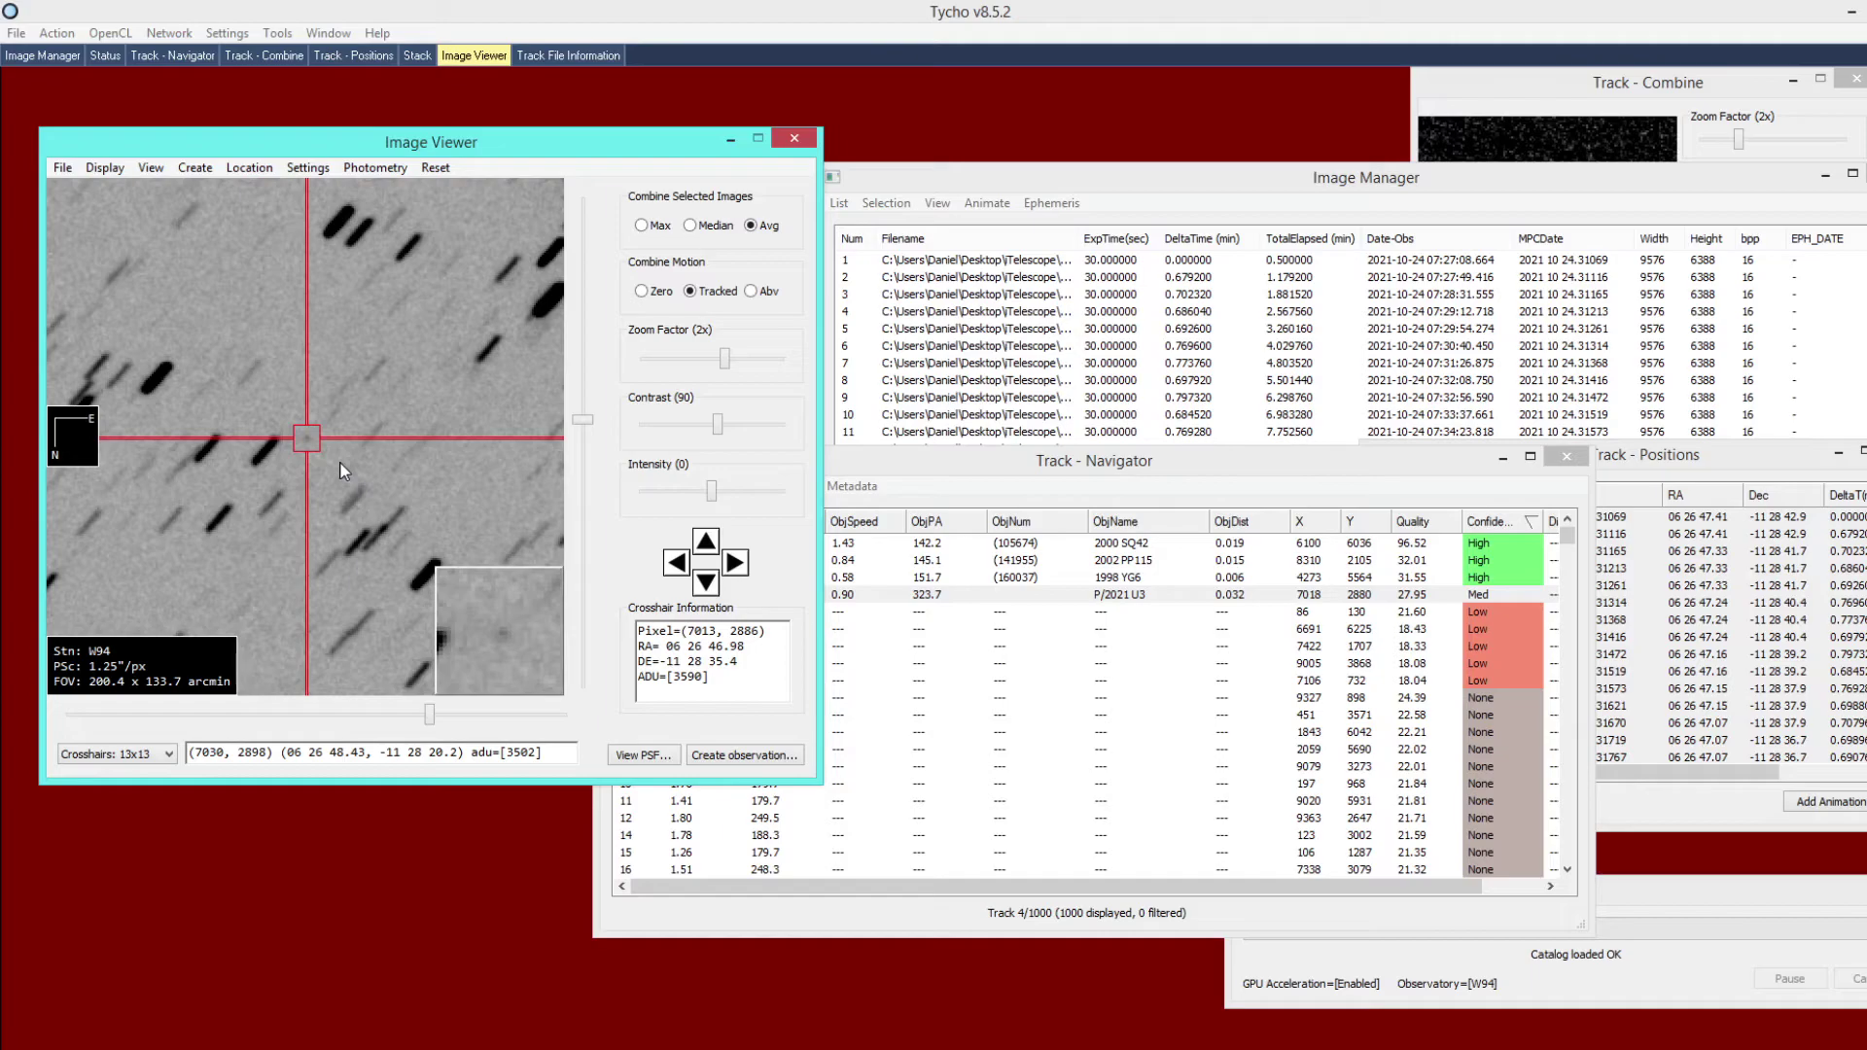
left_click(1204, 509)
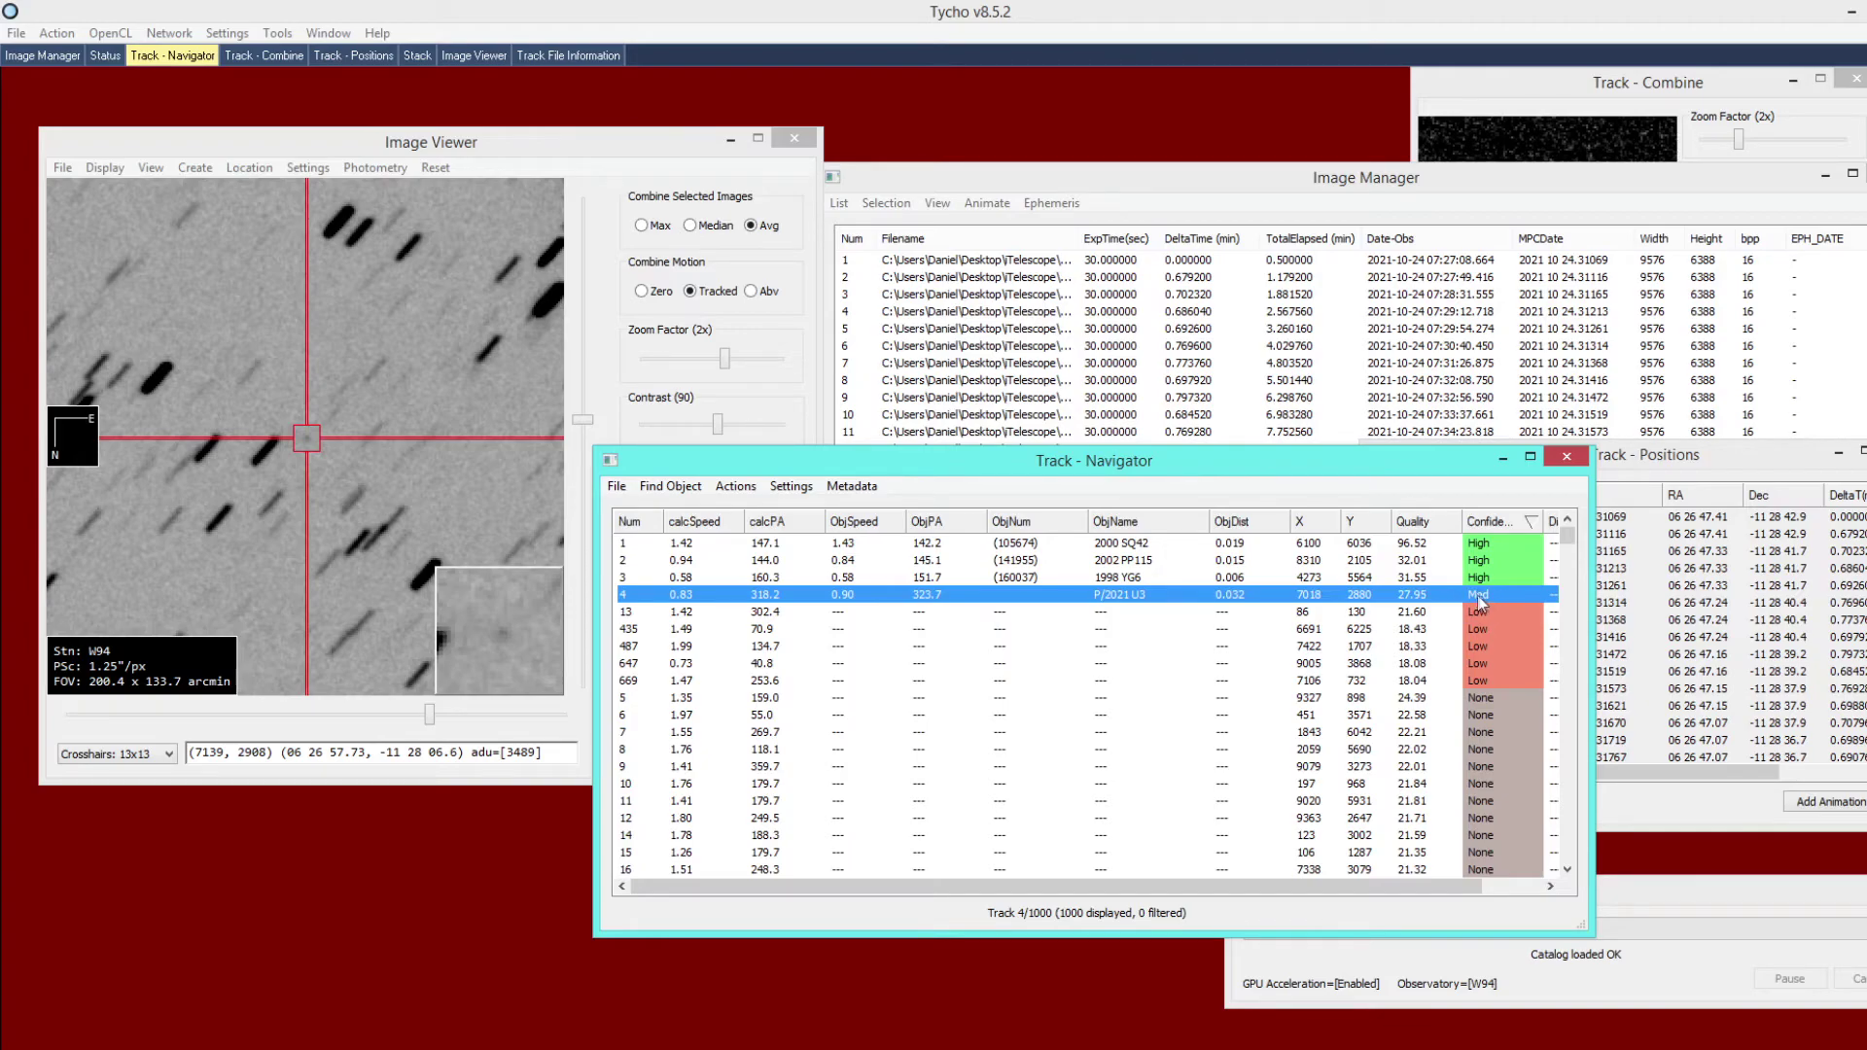
left_click(868, 485)
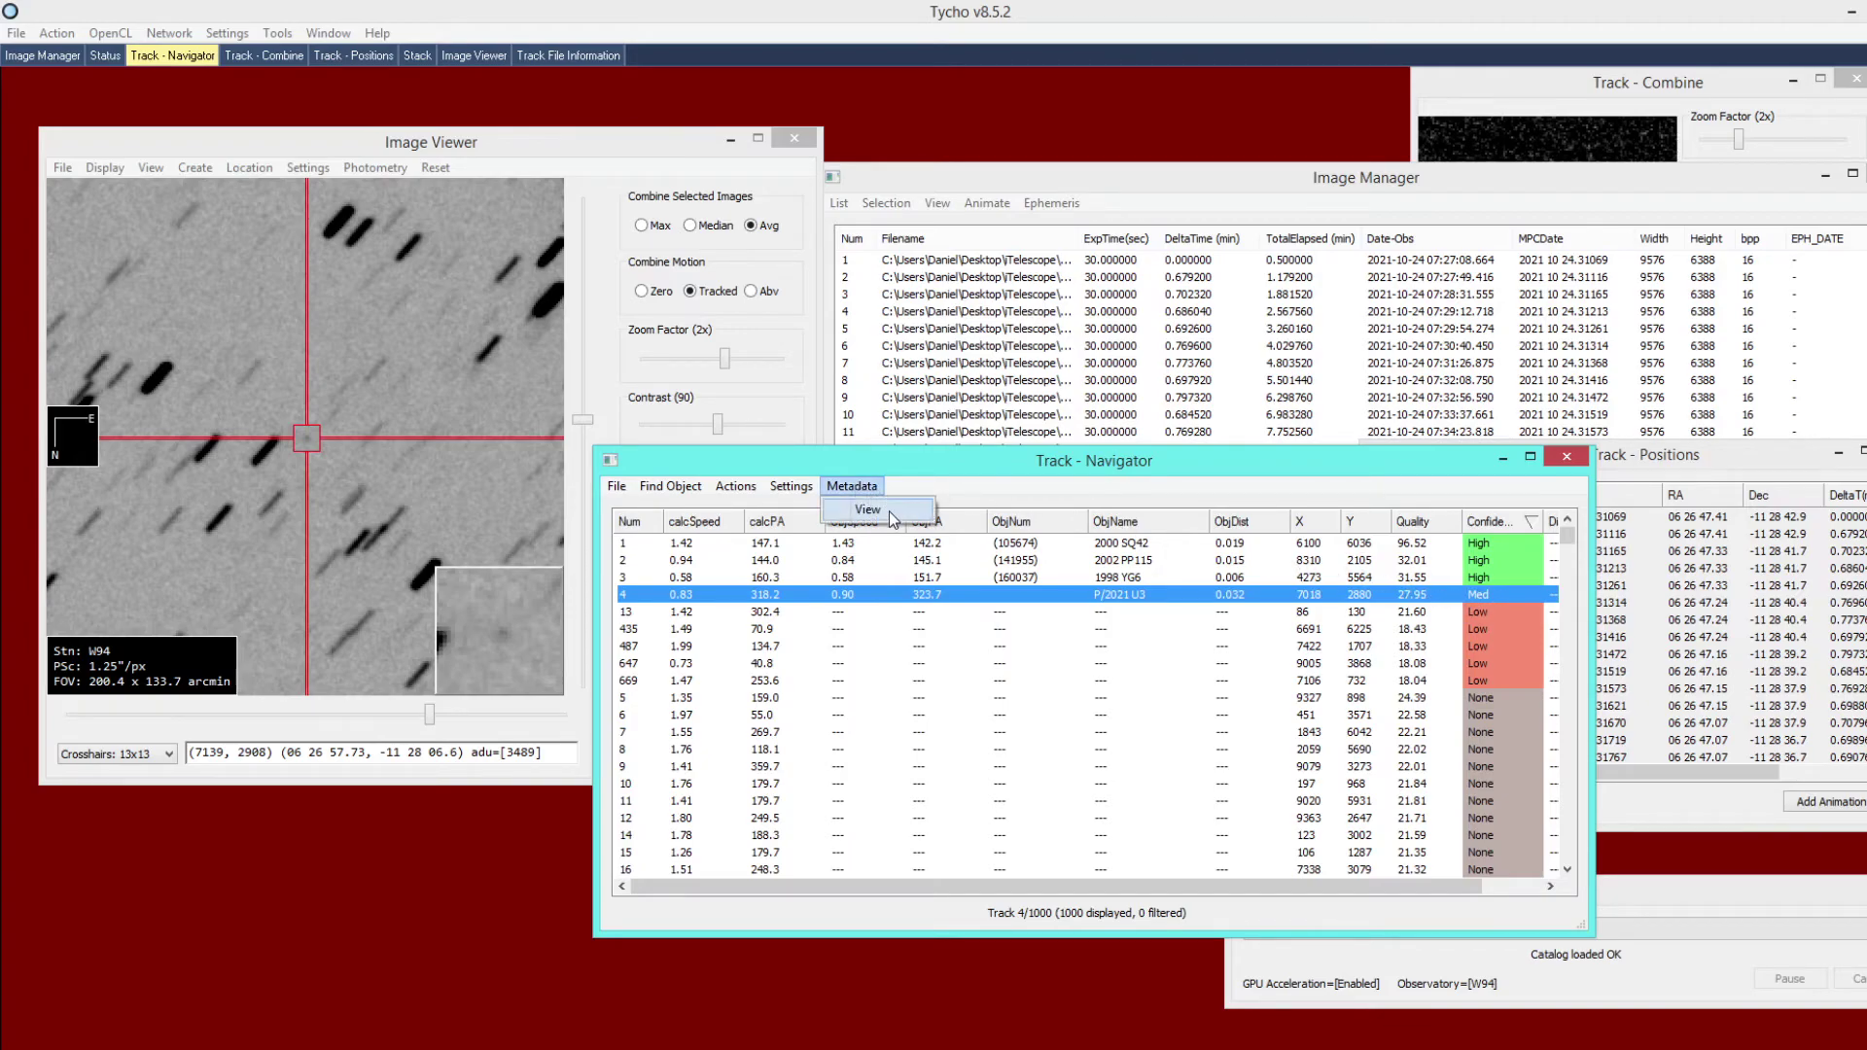
left_click(894, 511)
left_click_drag(1571, 411, 1490, 396)
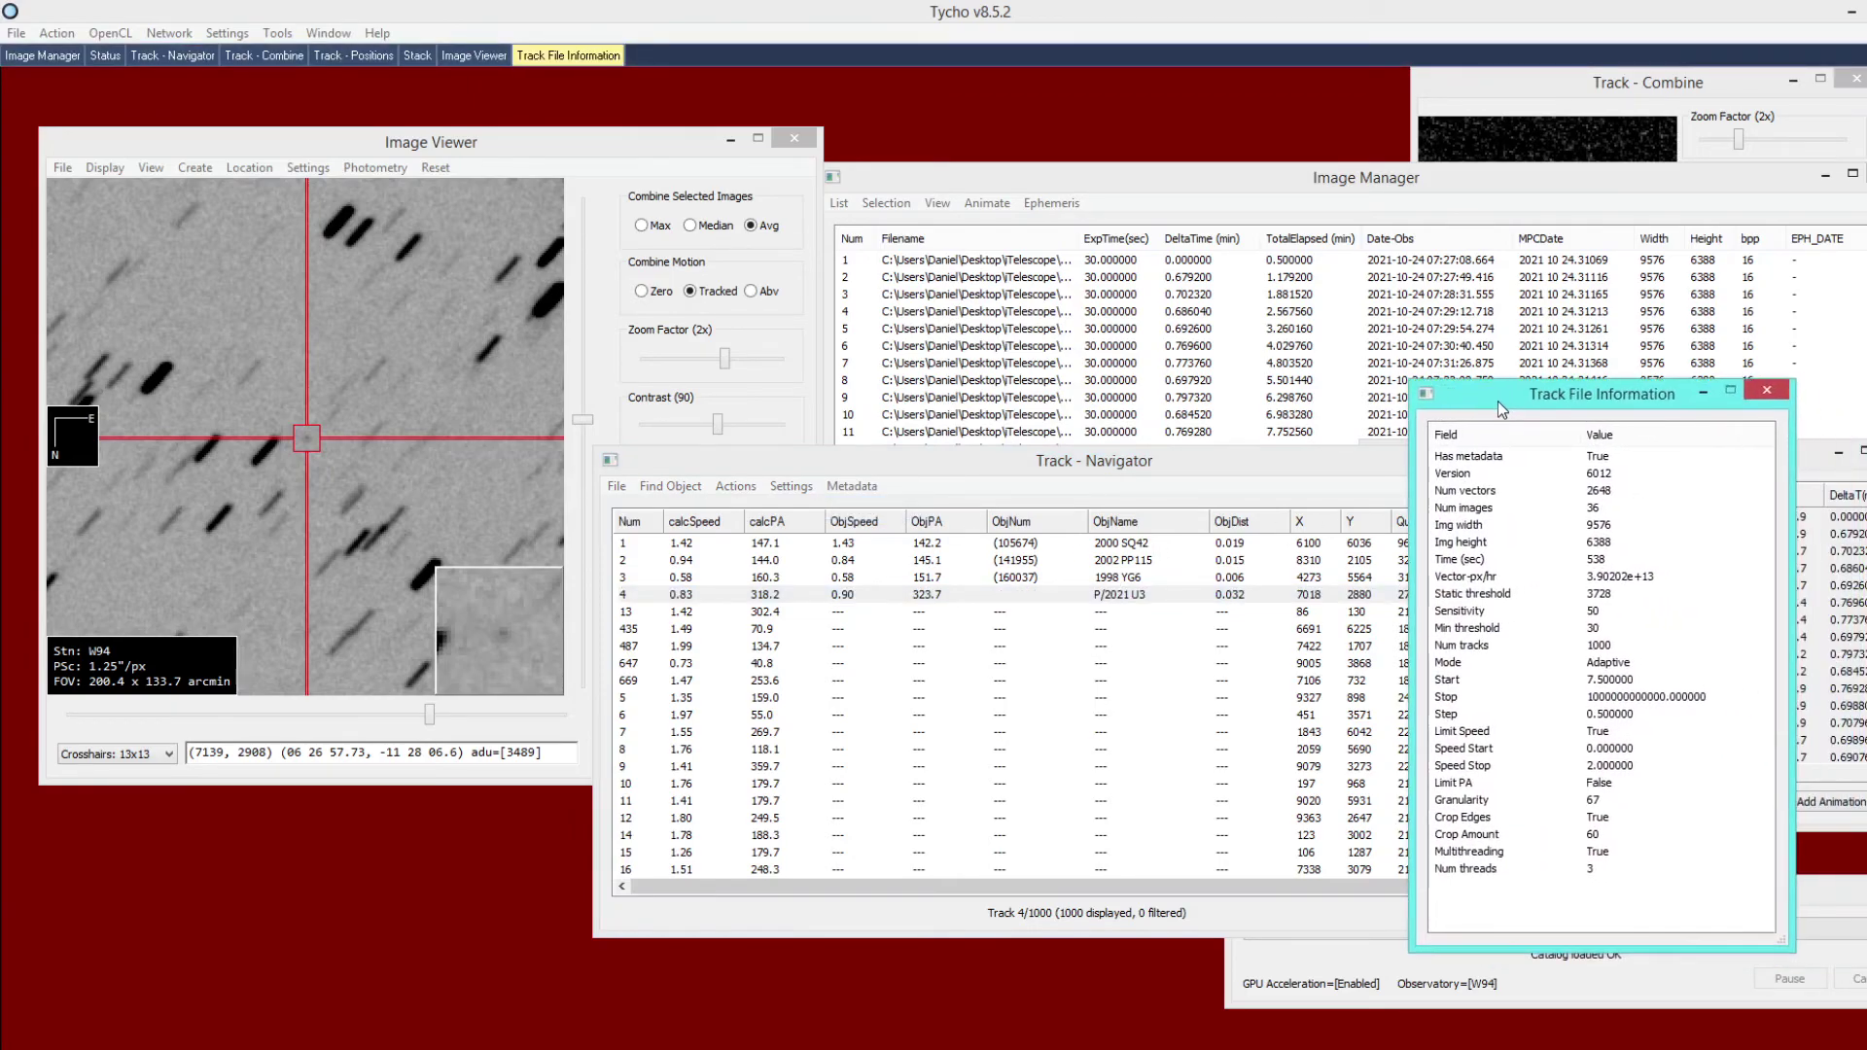
left_click(1591, 564)
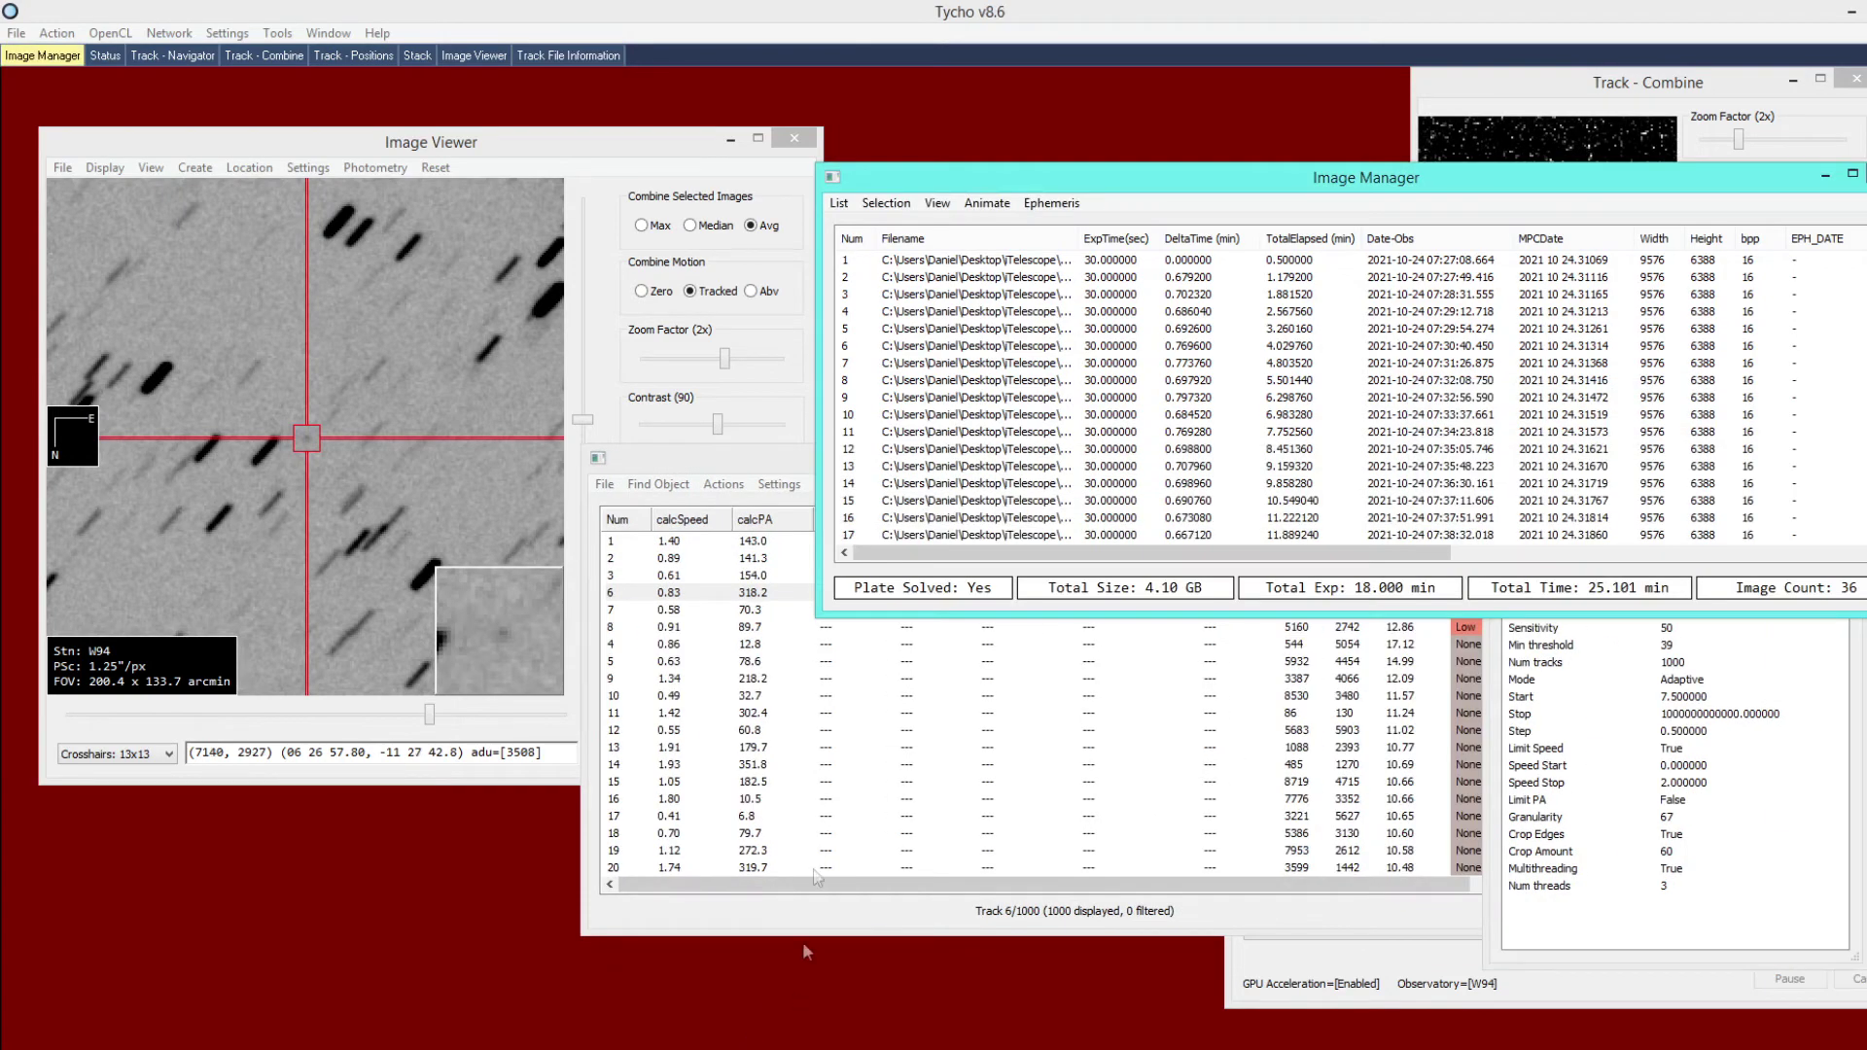
View the v8.6 track file metadata and highlight its 322-second Time (sec) entry.
left_click(813, 489)
left_click(838, 483)
left_click(856, 508)
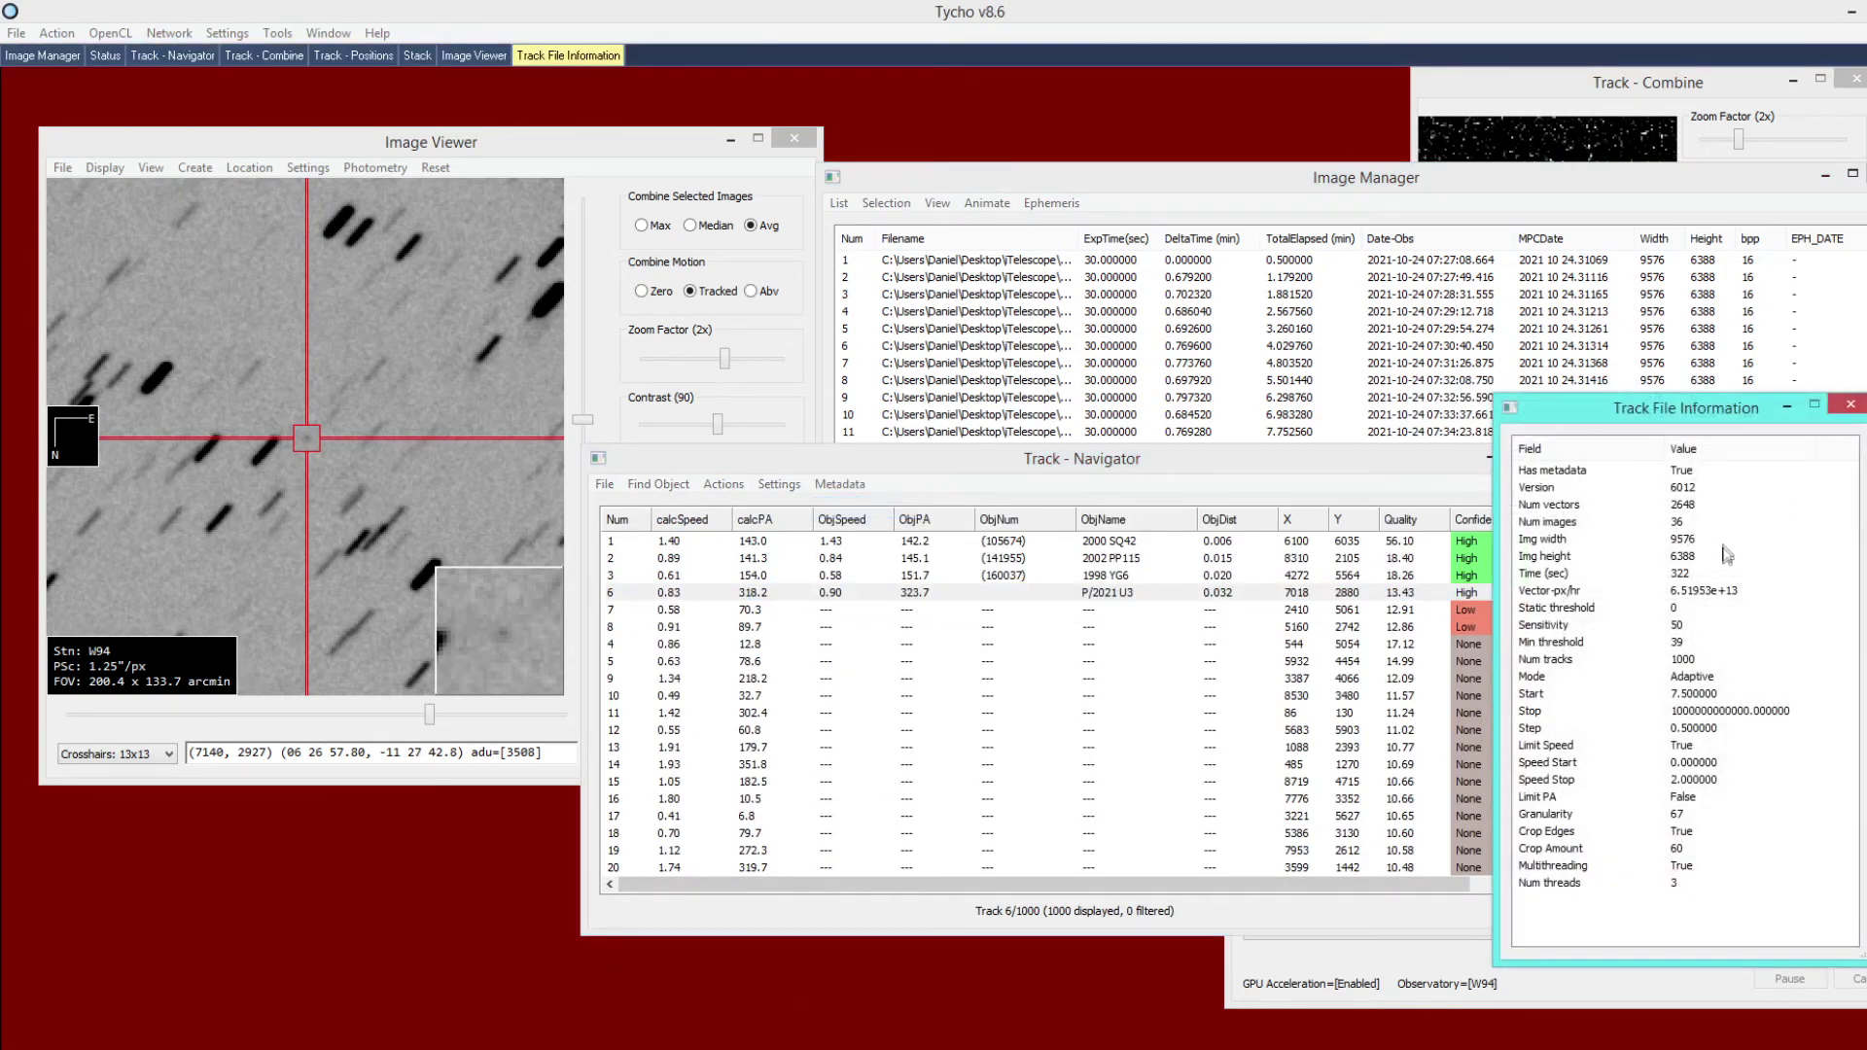
left_click(1700, 575)
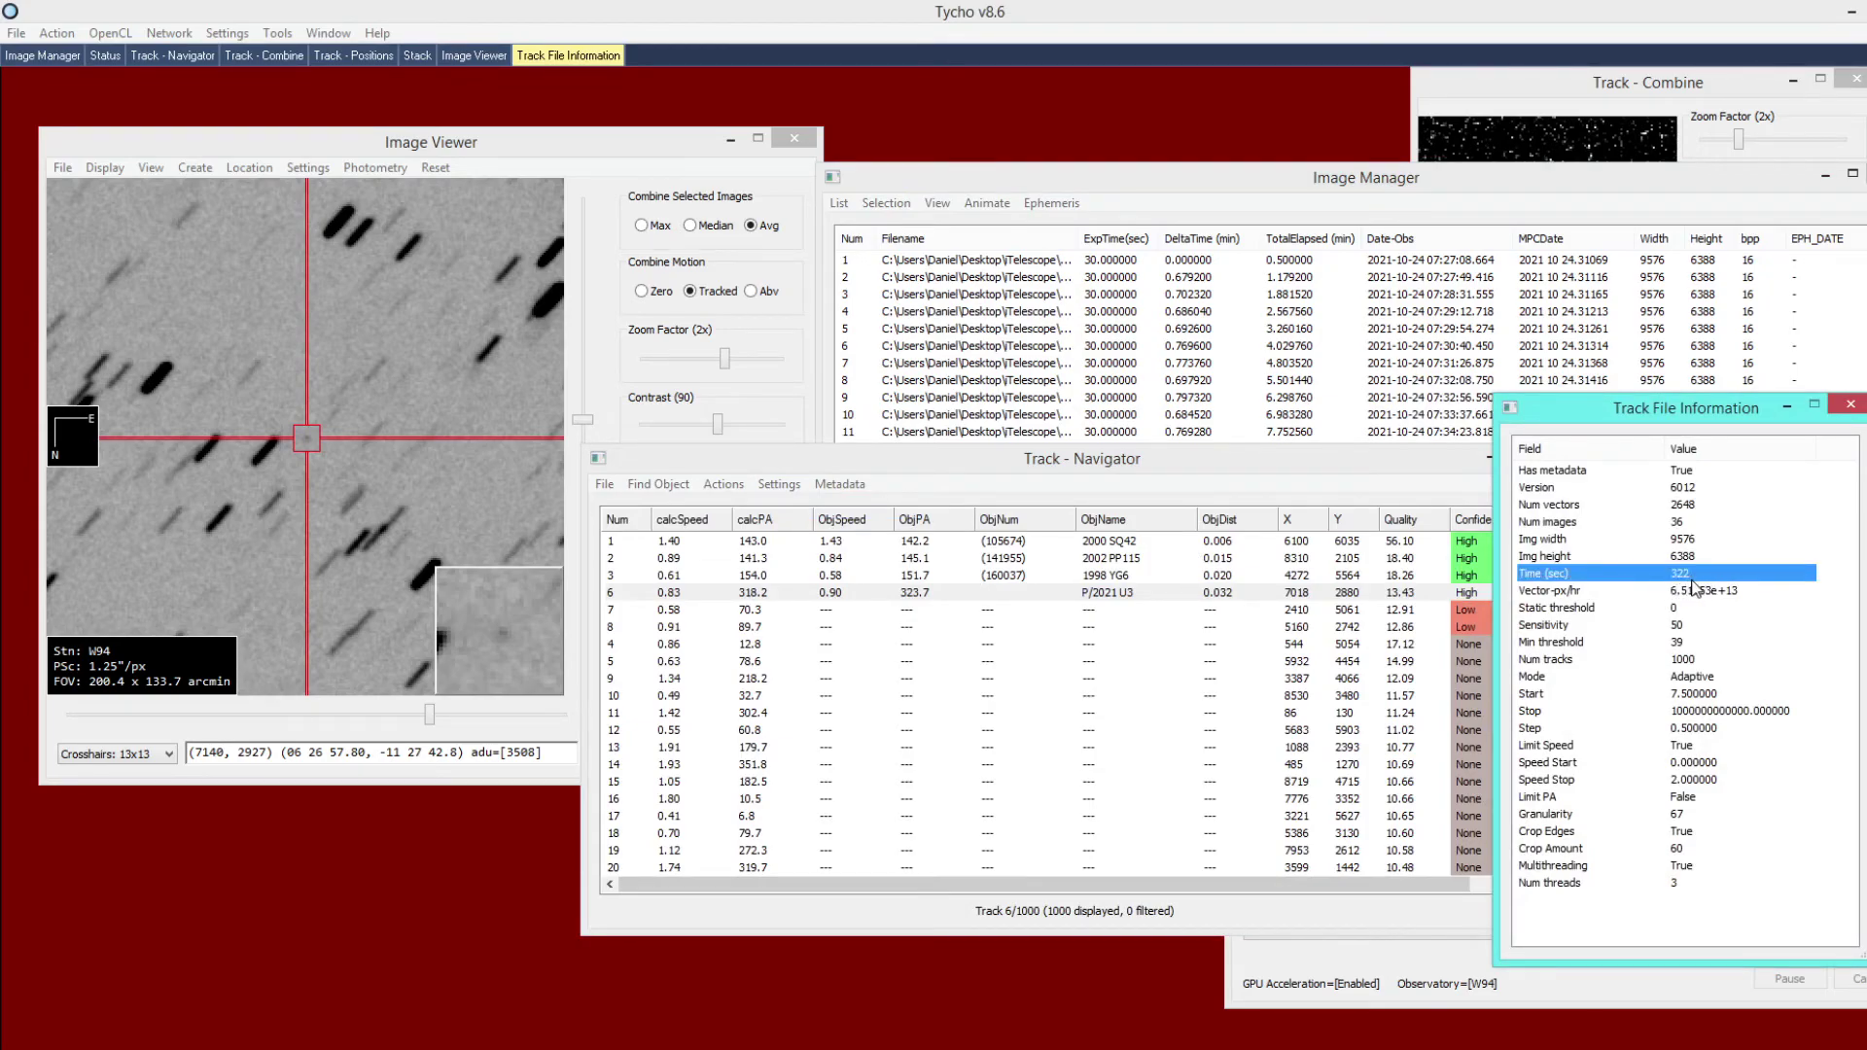
Compare the track list and comet image to confirm P/2021 U3 is rated High, then reposition the track file information.
left_click(1345, 508)
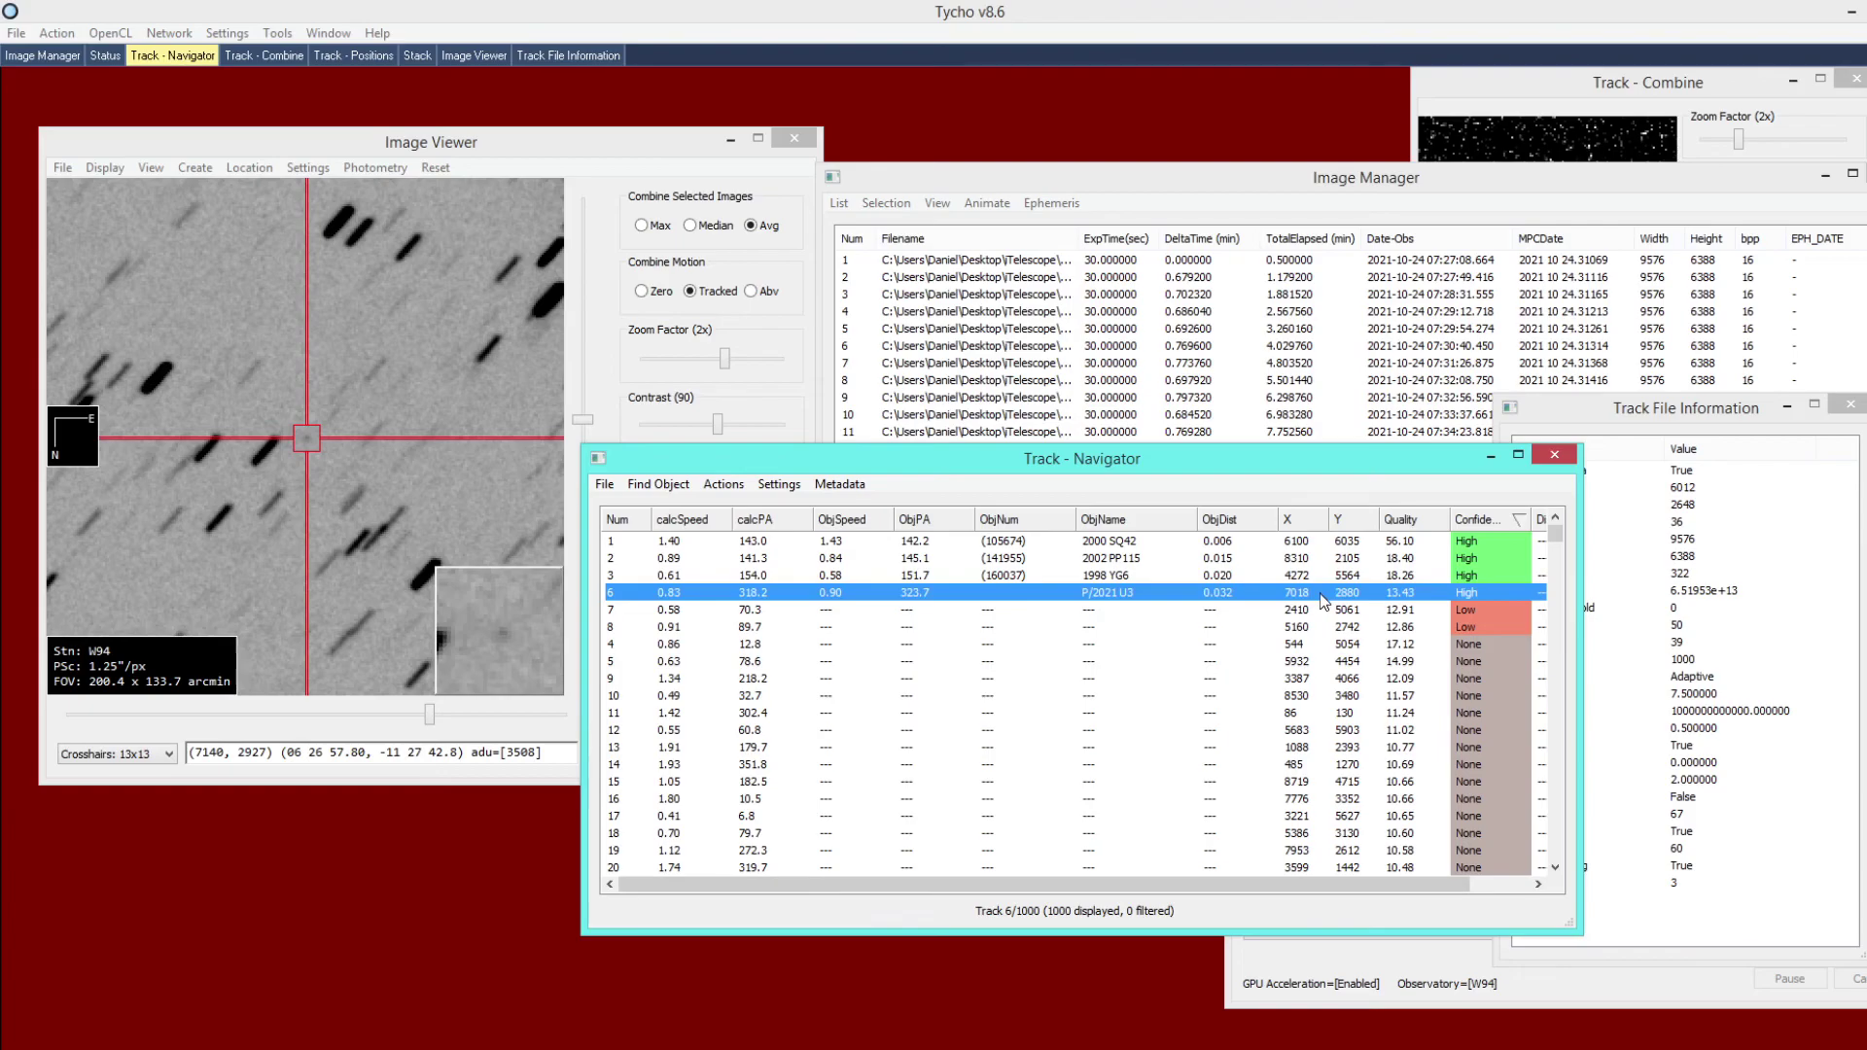
left_click(344, 440)
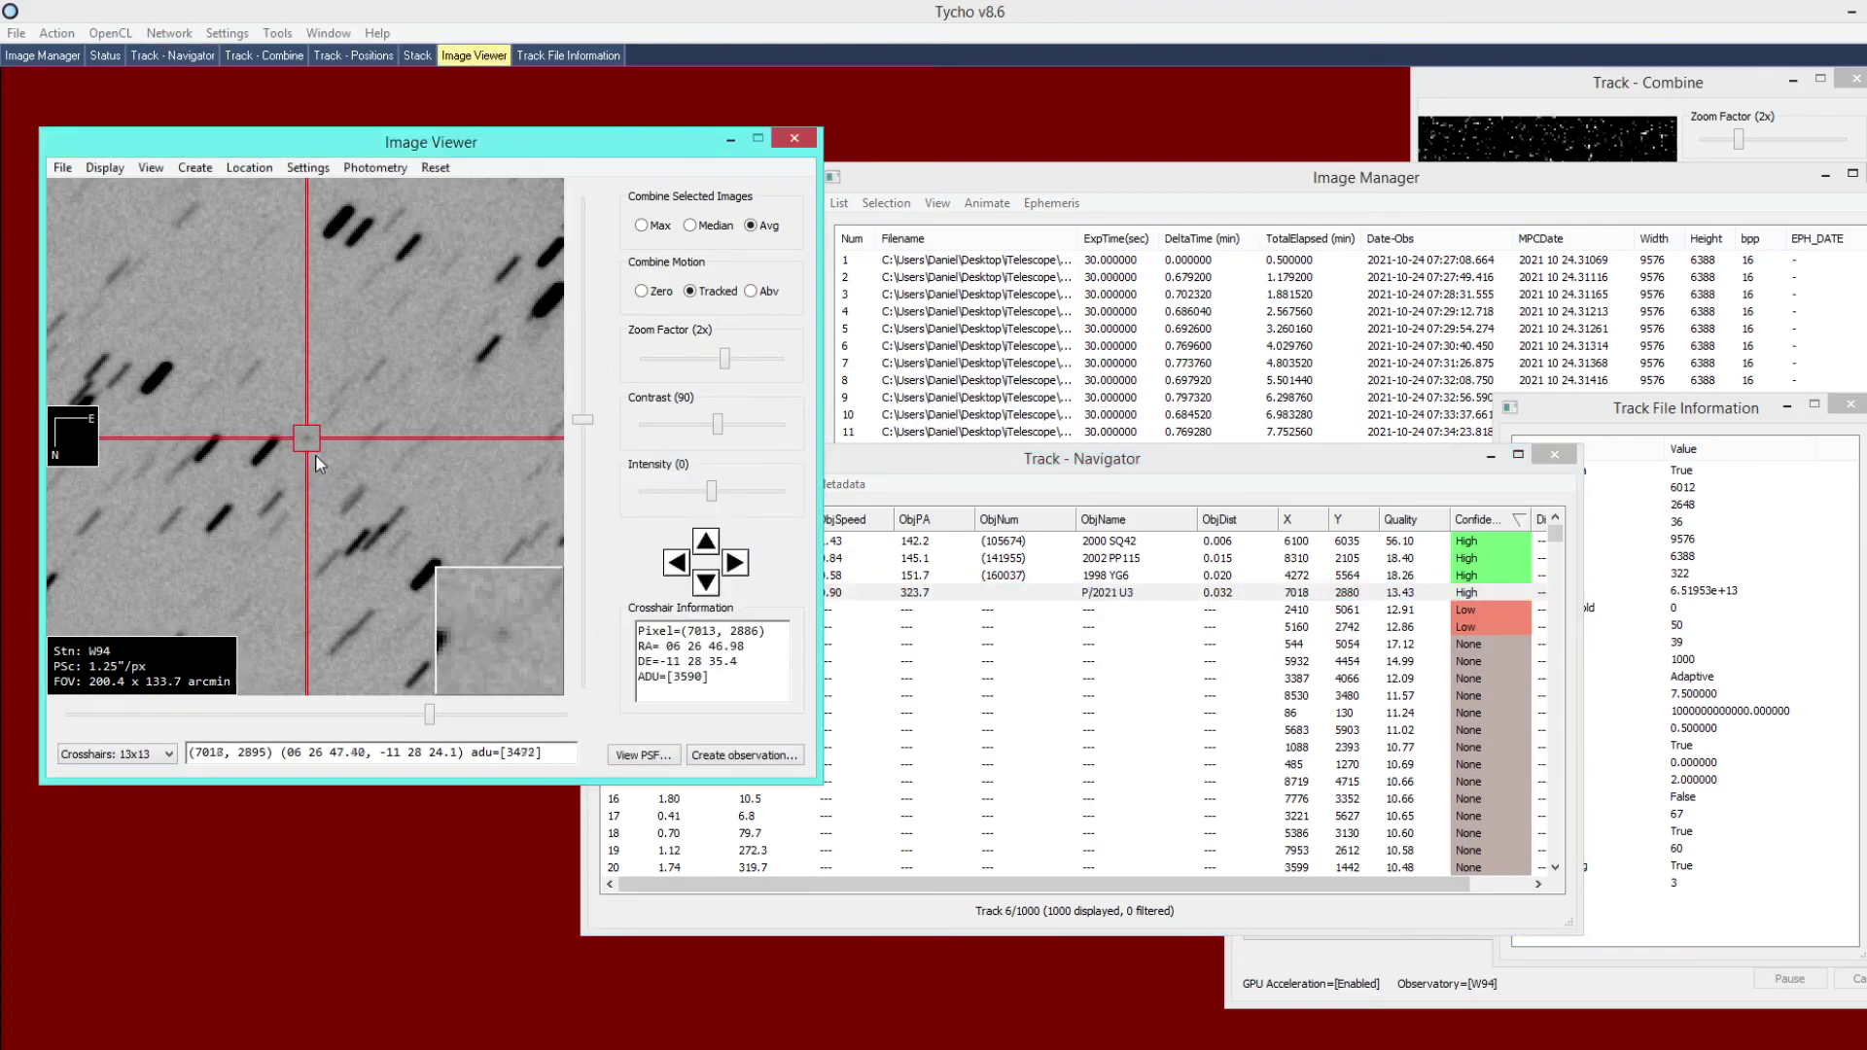
left_click(1150, 486)
left_click_drag(1583, 413, 1560, 413)
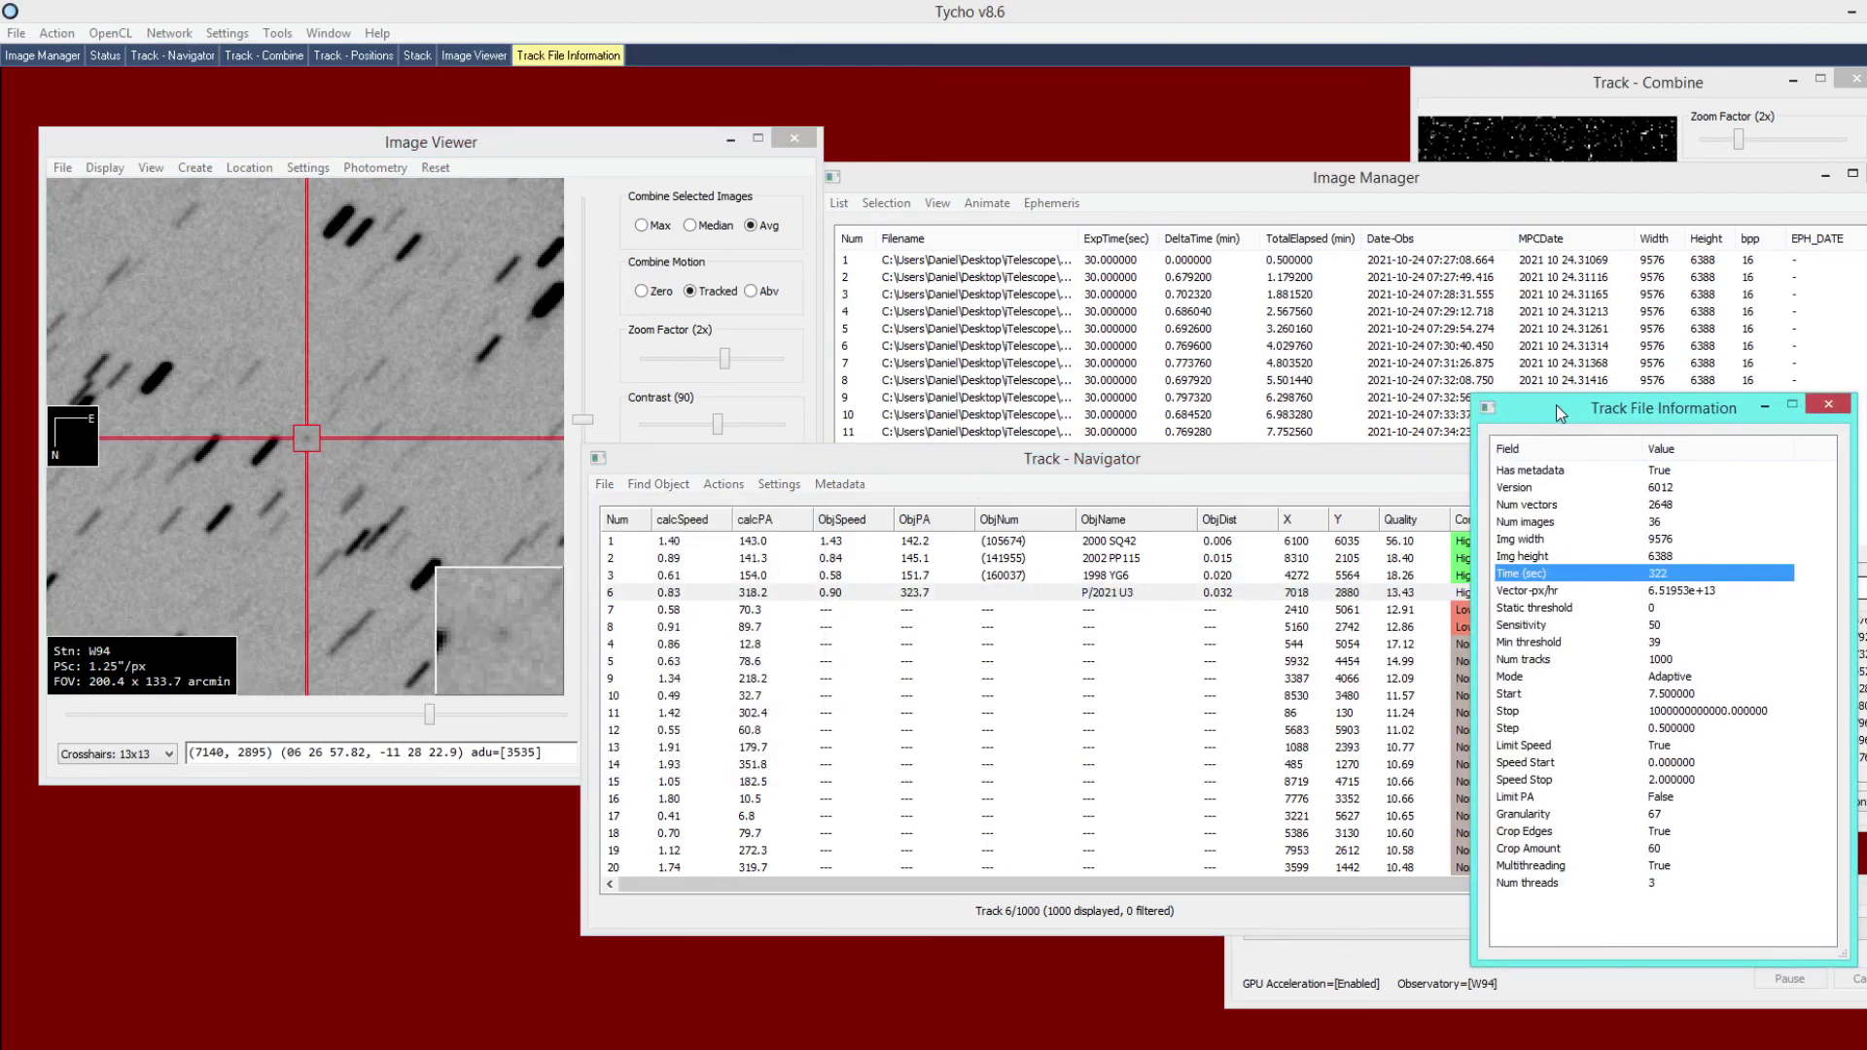